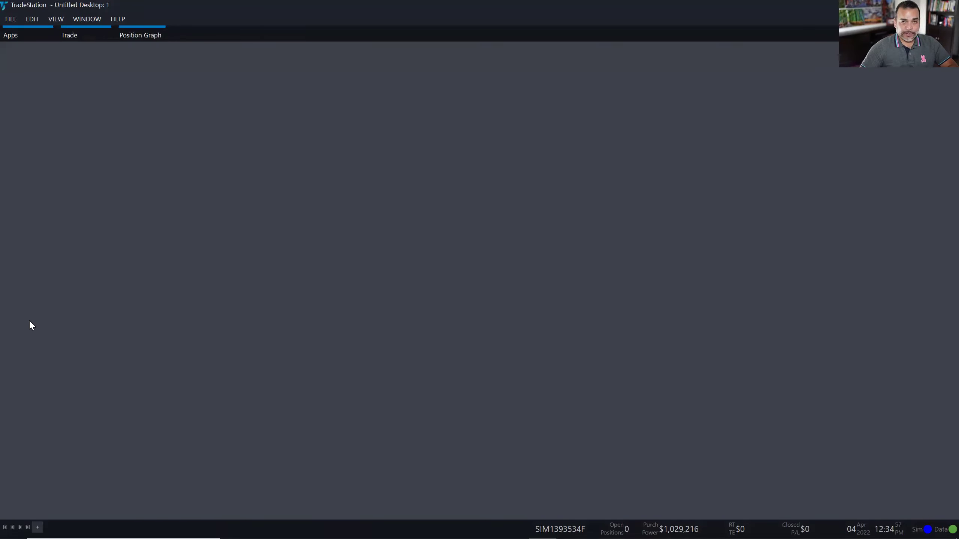
# Step: Open the app launcher and enlarge it until every app, including Walk-Forward Optimizer, fits
pyautogui.click(9, 38)
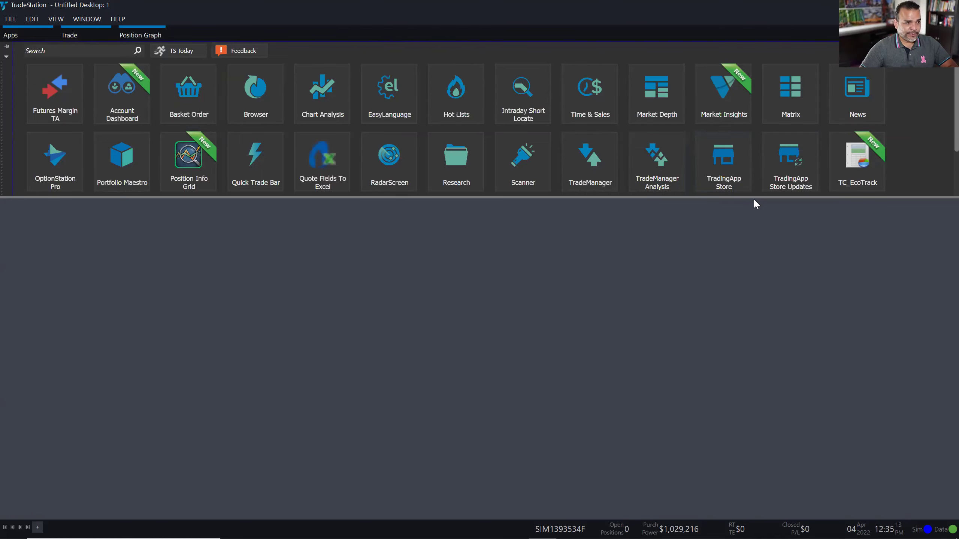
pyautogui.click(9, 36)
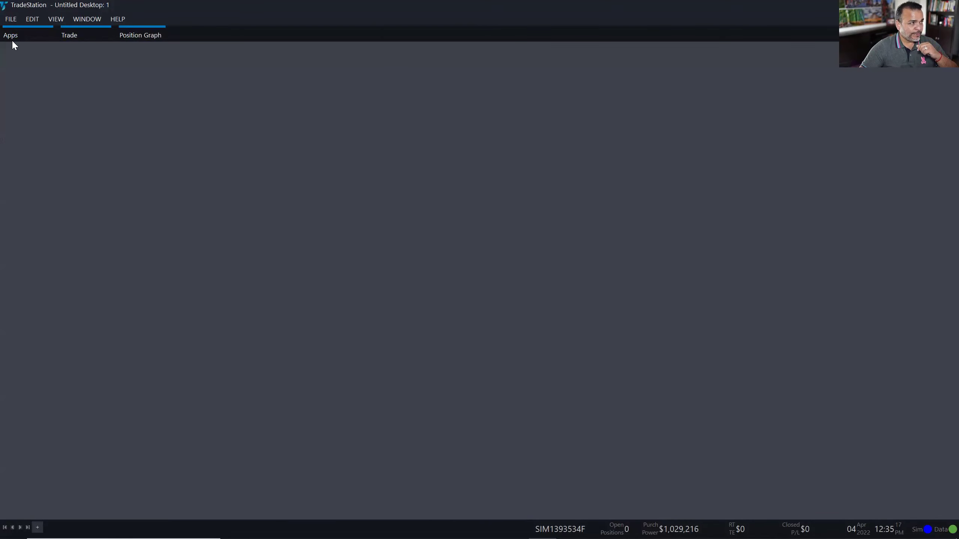
pyautogui.click(12, 36)
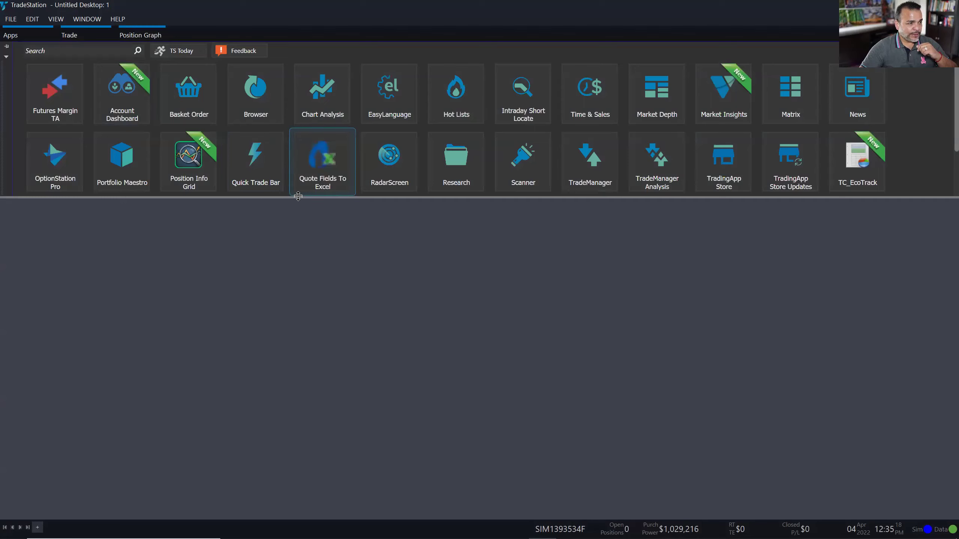
pyautogui.moveTo(298, 196); pyautogui.dragTo(307, 270)
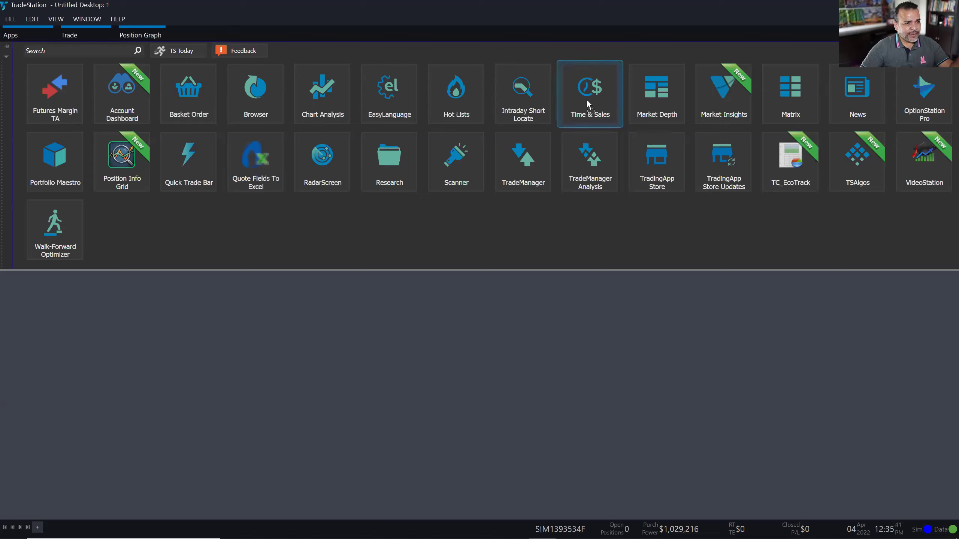
# Step: Rearrange the launcher: place Time & Sales between Scanner and TradeManager, and Chart Analysis directly after Futures Margin TA
pyautogui.moveTo(598, 116); pyautogui.dragTo(478, 174)
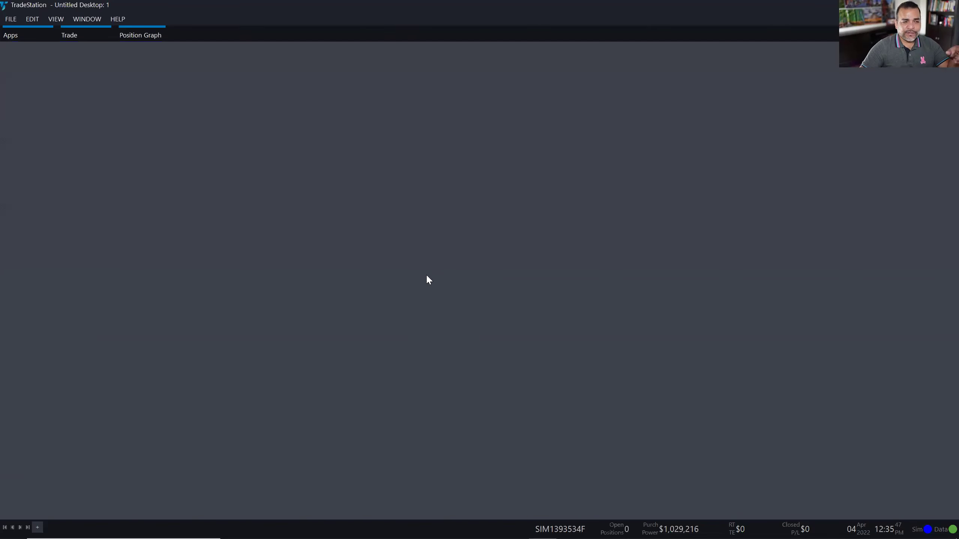
pyautogui.moveTo(13, 38)
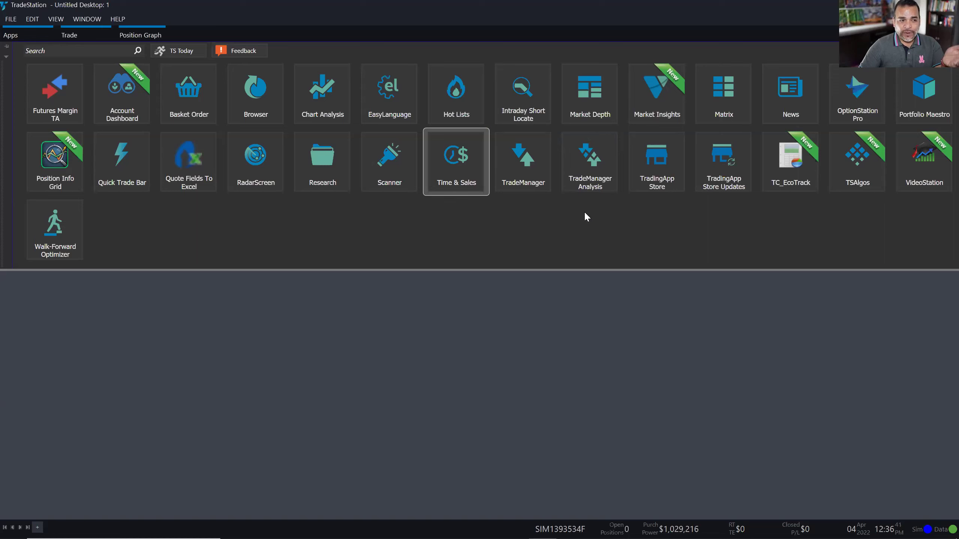
pyautogui.moveTo(336, 100); pyautogui.dragTo(123, 99)
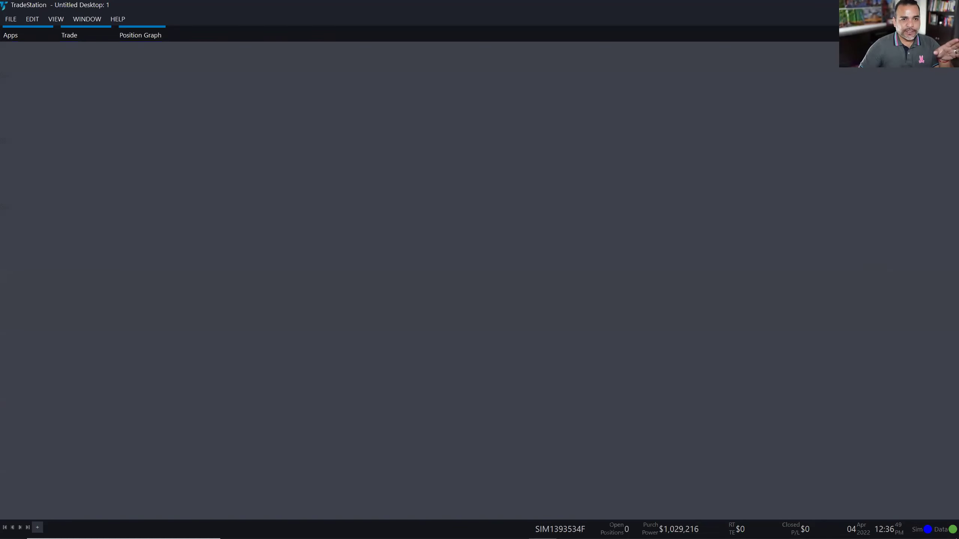
# Step: Exit and restart TradeStation, then log on to the network with the account password
pyautogui.hotkey('alt', 'F4')
pyautogui.click(473, 320)
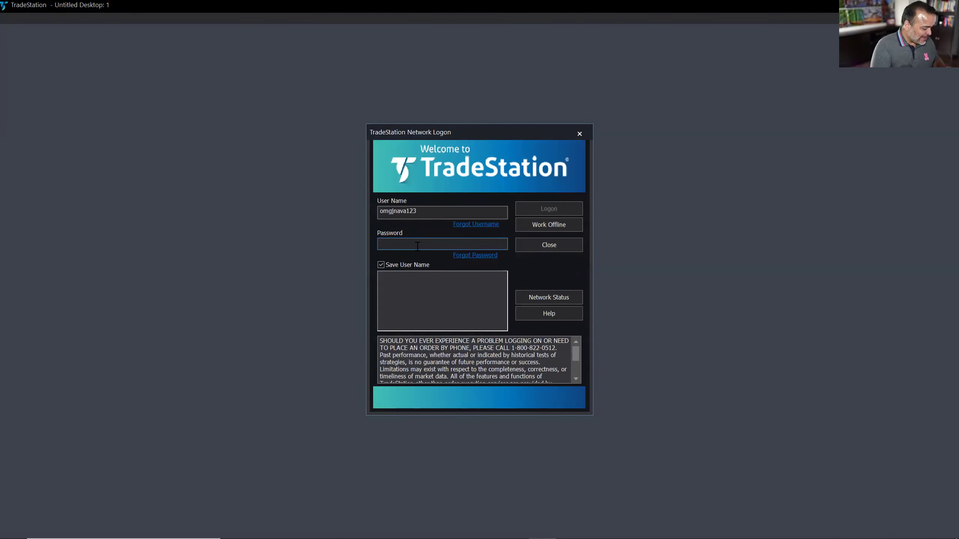
pyautogui.write('******')
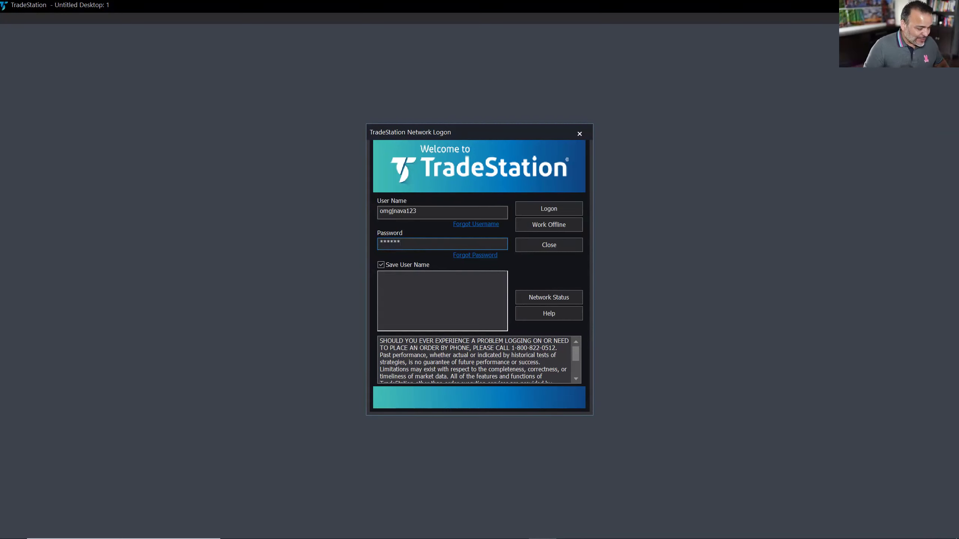
pyautogui.write('****')
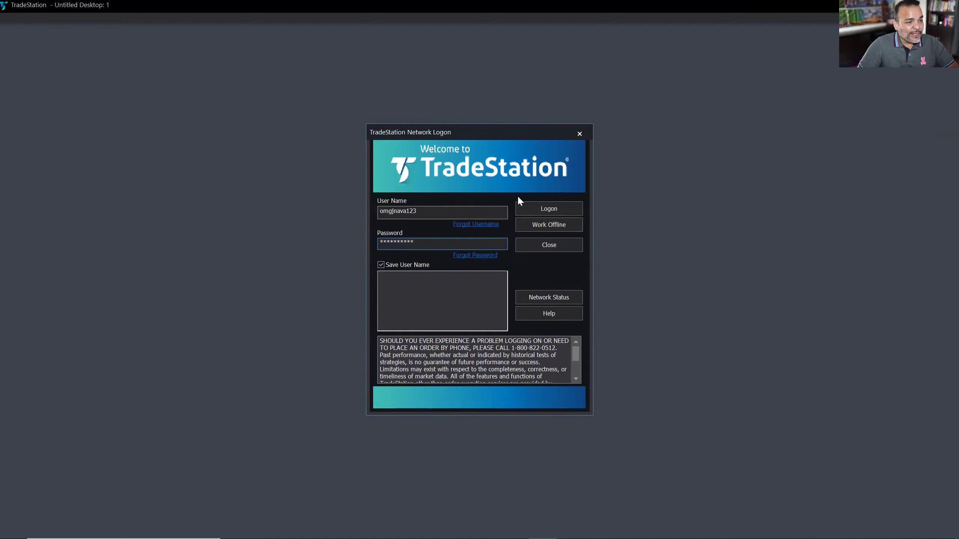
pyautogui.click(544, 209)
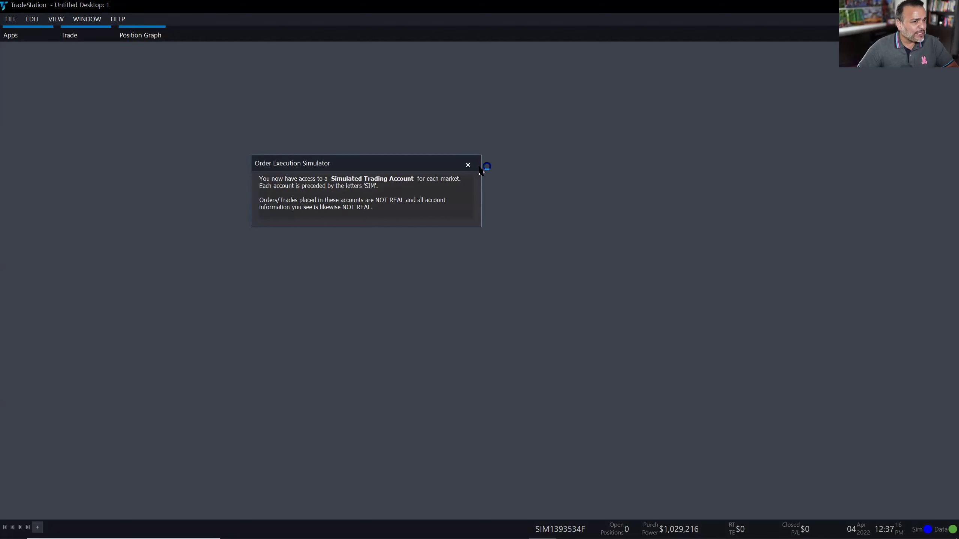
# Step: Check the app order in the launcher and view the version information in About TradeStation
pyautogui.click(16, 37)
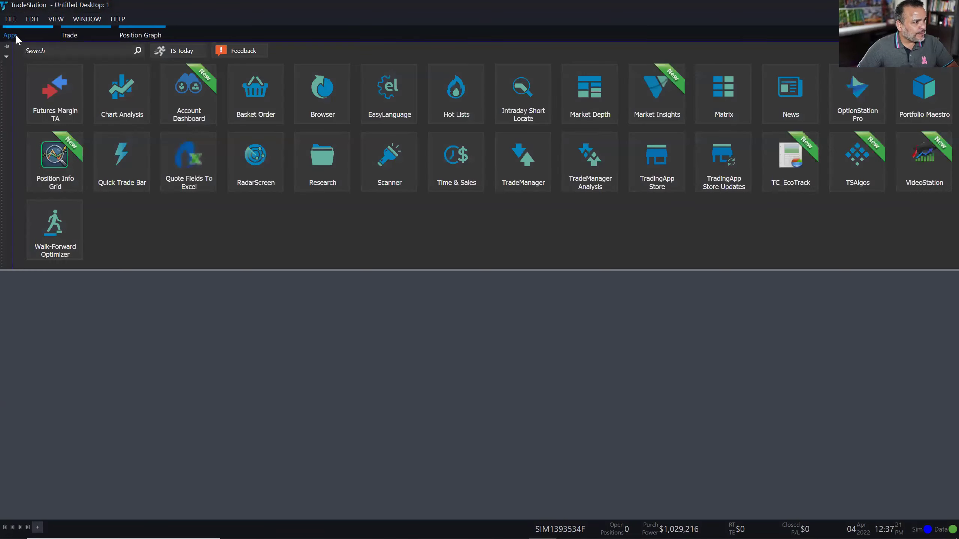
pyautogui.click(125, 84)
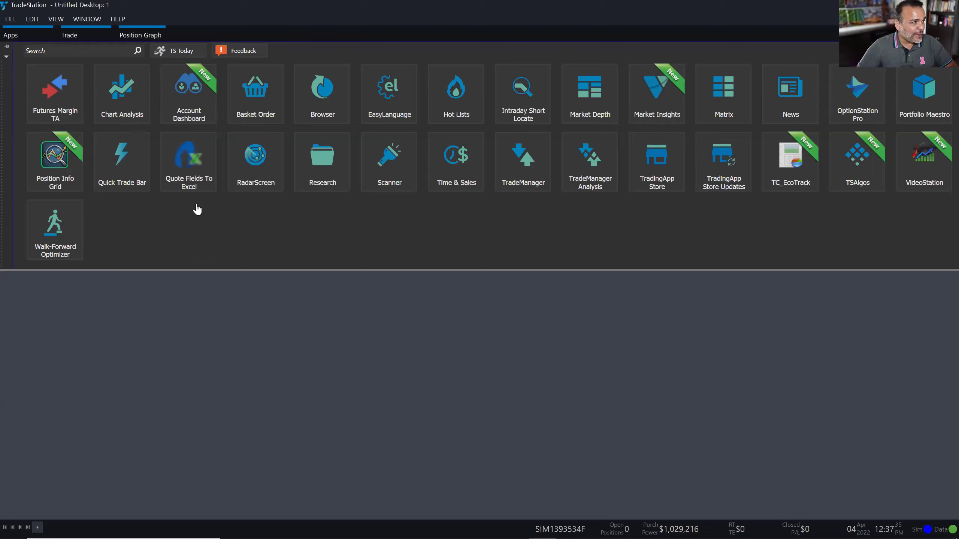
pyautogui.click(118, 18)
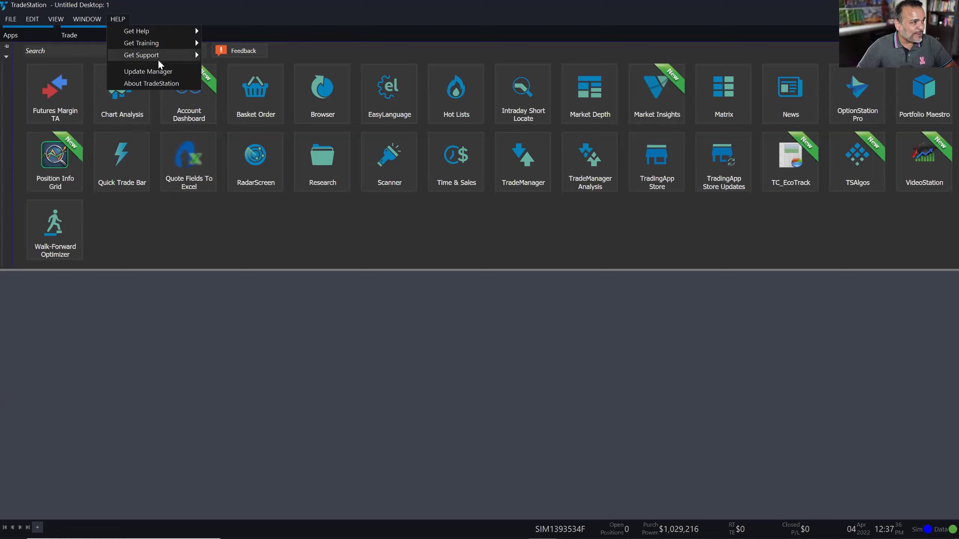
pyautogui.click(172, 84)
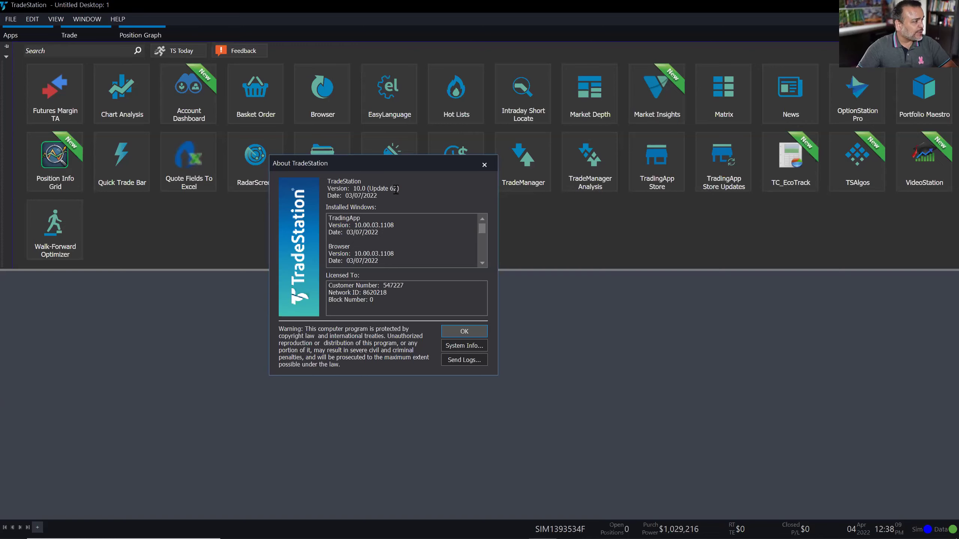
pyautogui.click(485, 165)
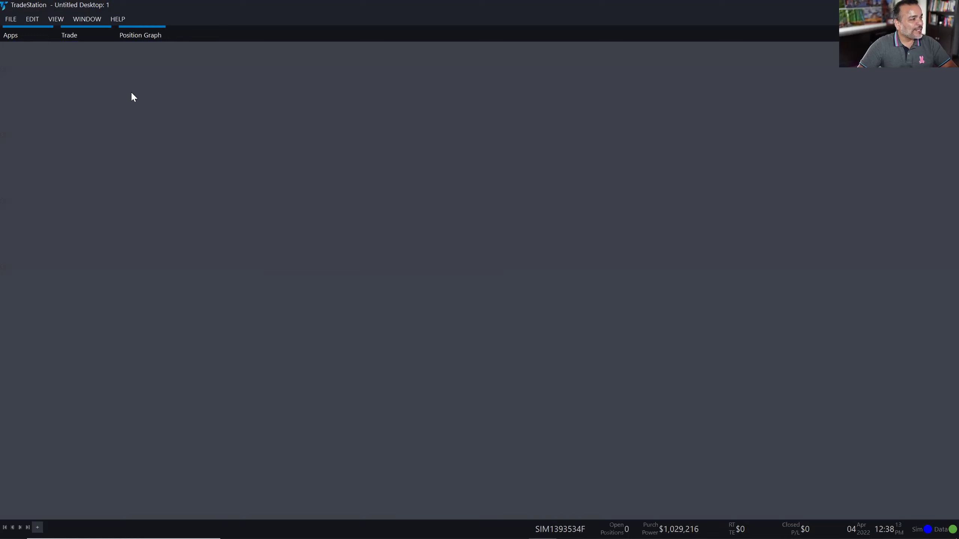
pyautogui.click(12, 35)
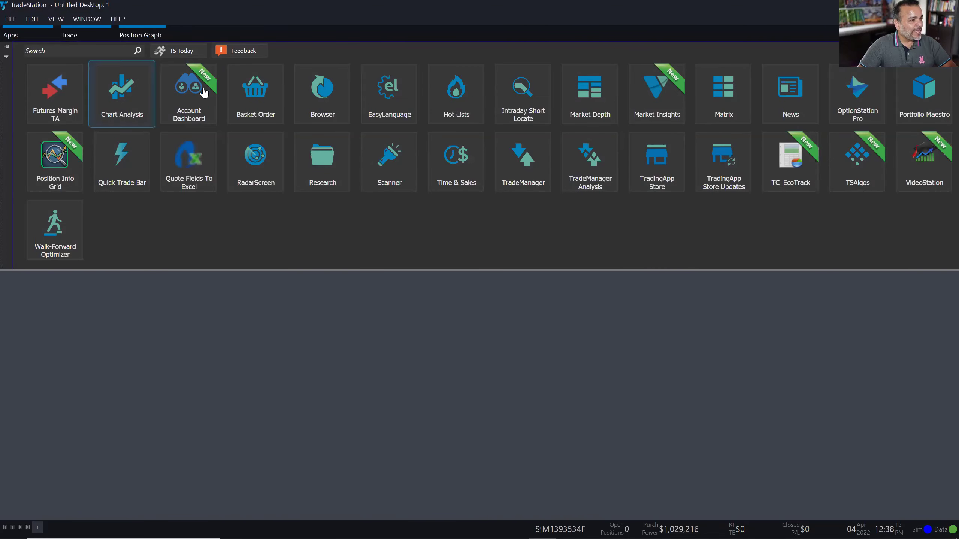
pyautogui.click(797, 114)
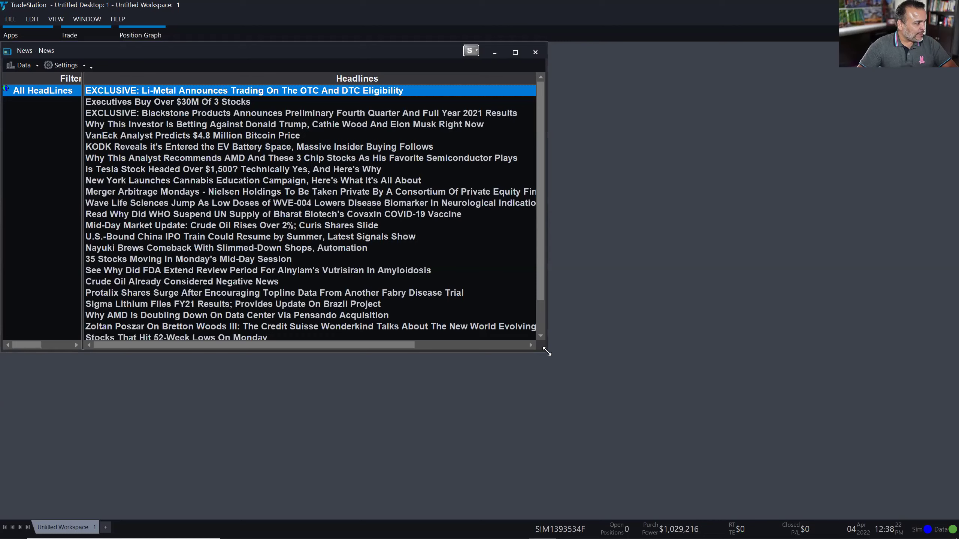
pyautogui.moveTo(546, 352); pyautogui.dragTo(944, 519)
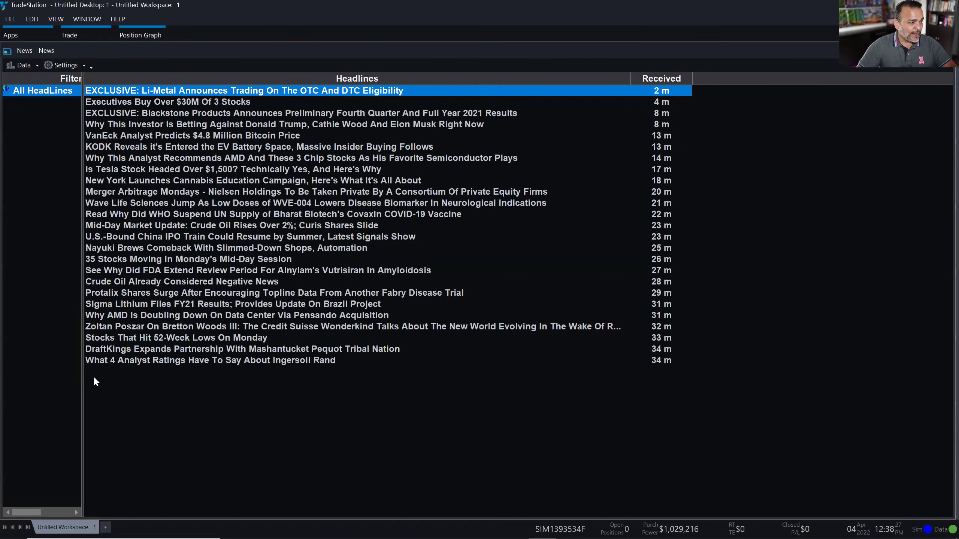
pyautogui.moveTo(108, 387); pyautogui.dragTo(144, 388)
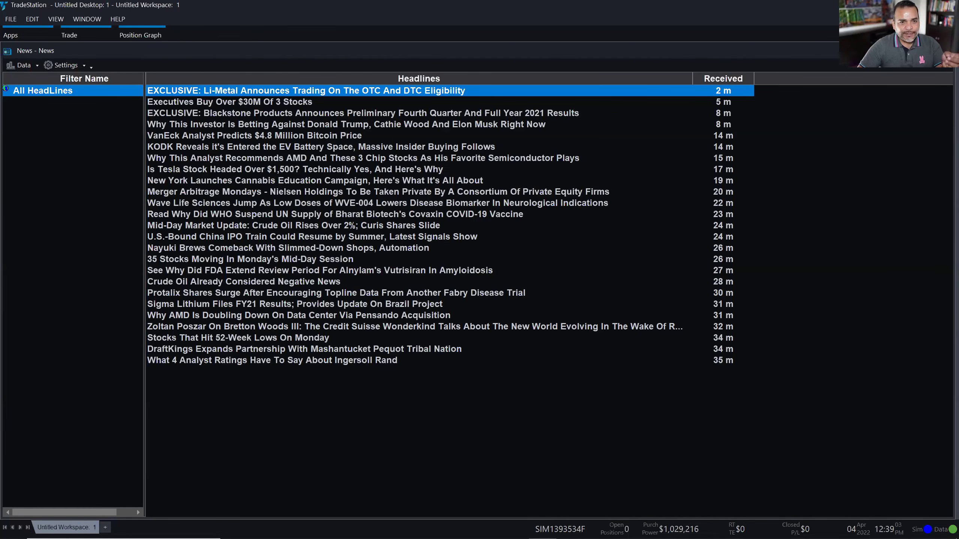
pyautogui.click(948, 50)
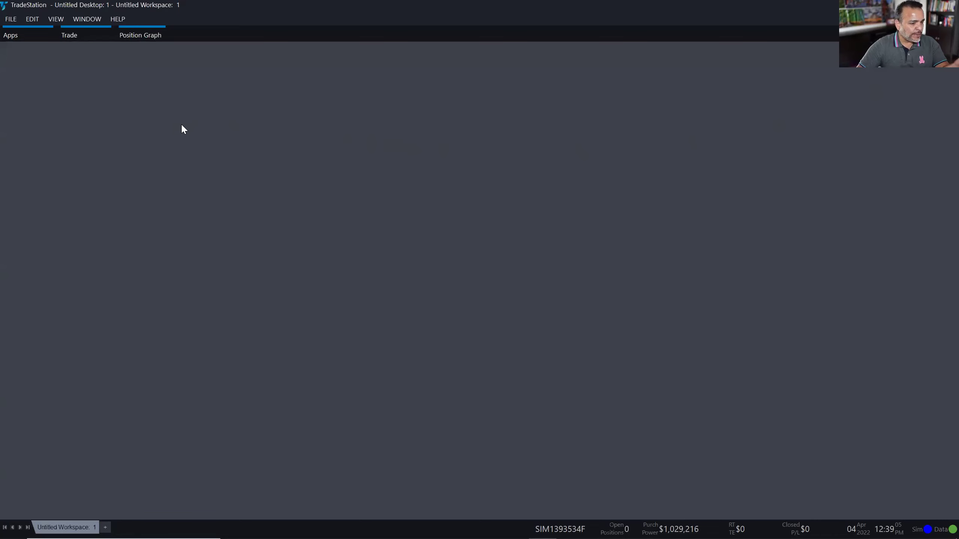
# Step: Open a News window, enlarge it to fill the workspace, and widen the filter column to show the full Filter Name heading
pyautogui.click(10, 35)
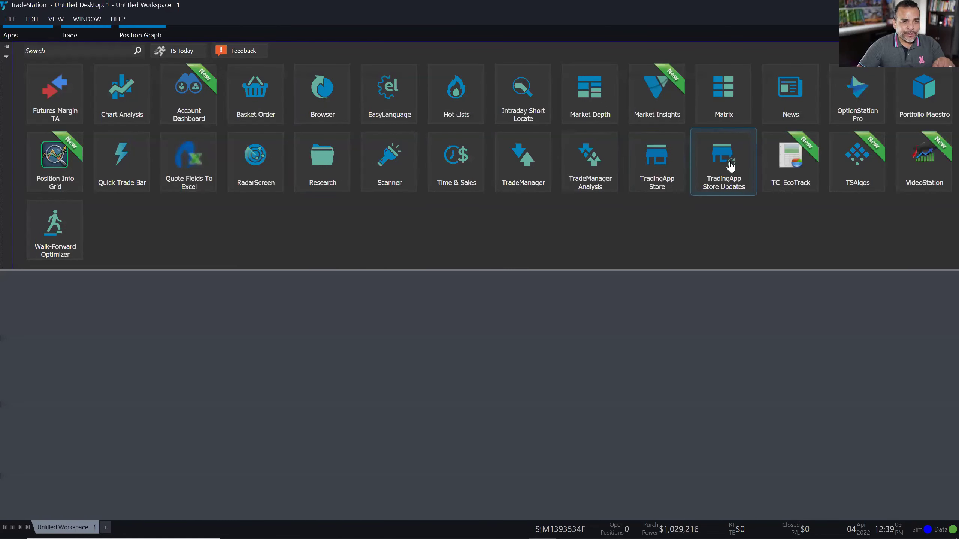
pyautogui.click(782, 92)
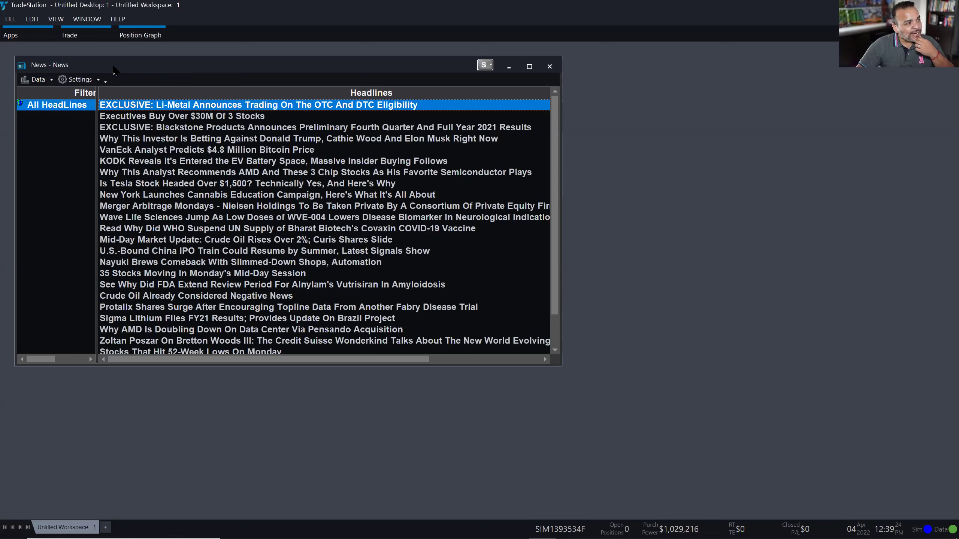
pyautogui.moveTo(113, 67); pyautogui.dragTo(100, 53)
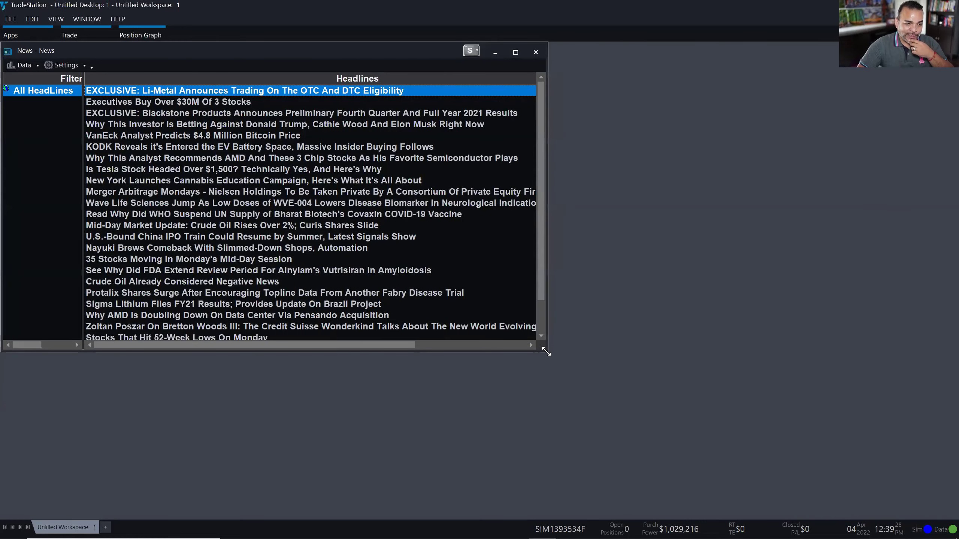
pyautogui.doubleClick(546, 352)
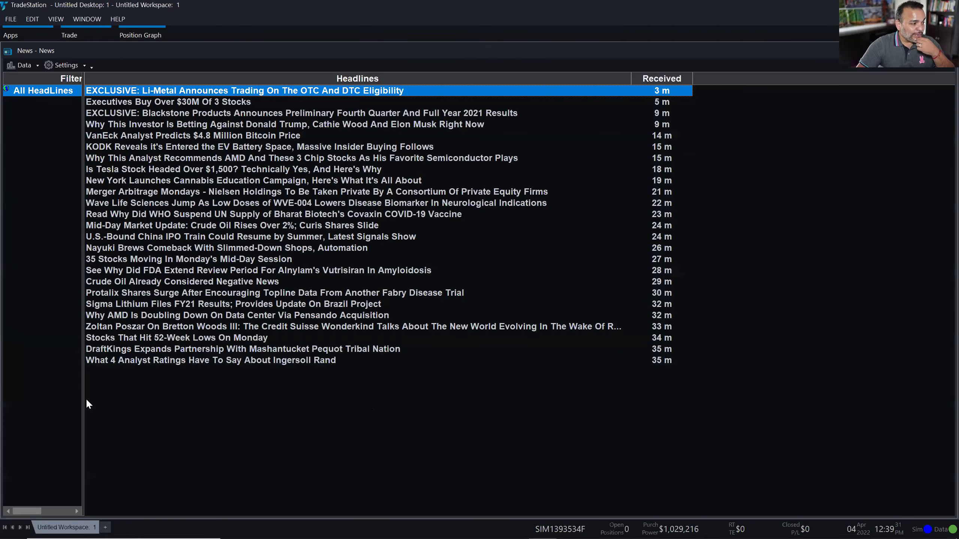
pyautogui.moveTo(83, 400); pyautogui.dragTo(159, 404)
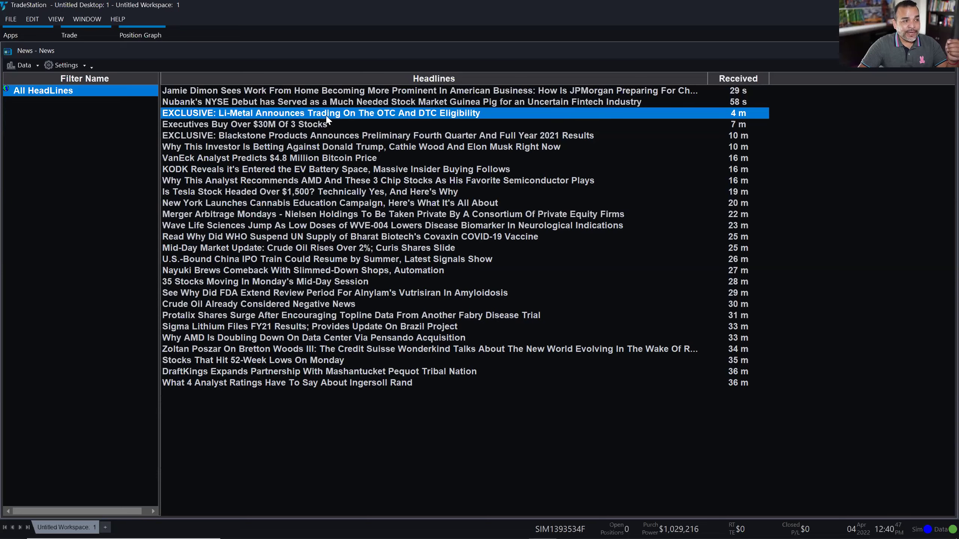
# Step: Read the news story about Li-Metal trading on the OTC and DTC eligibility, and close it
pyautogui.doubleClick(470, 115)
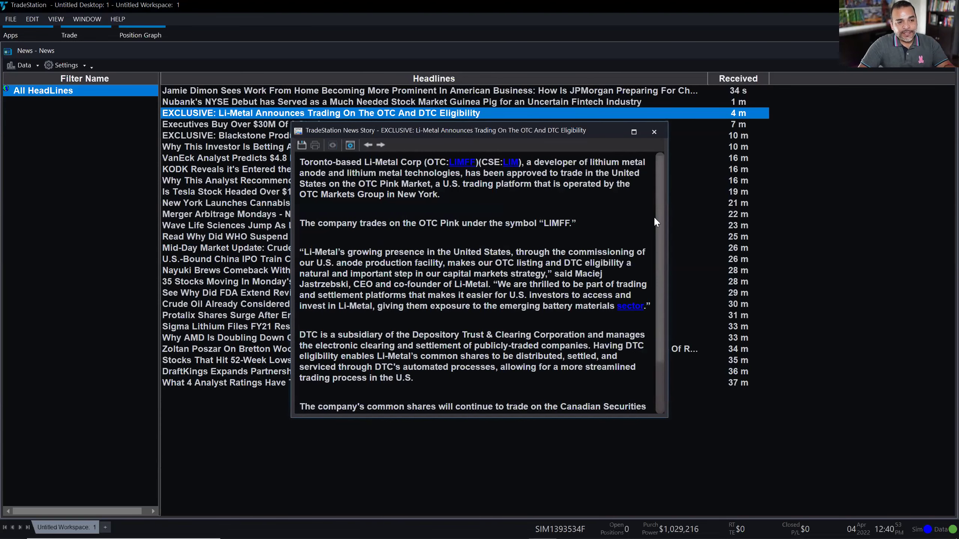
pyautogui.moveTo(655, 219); pyautogui.dragTo(657, 177)
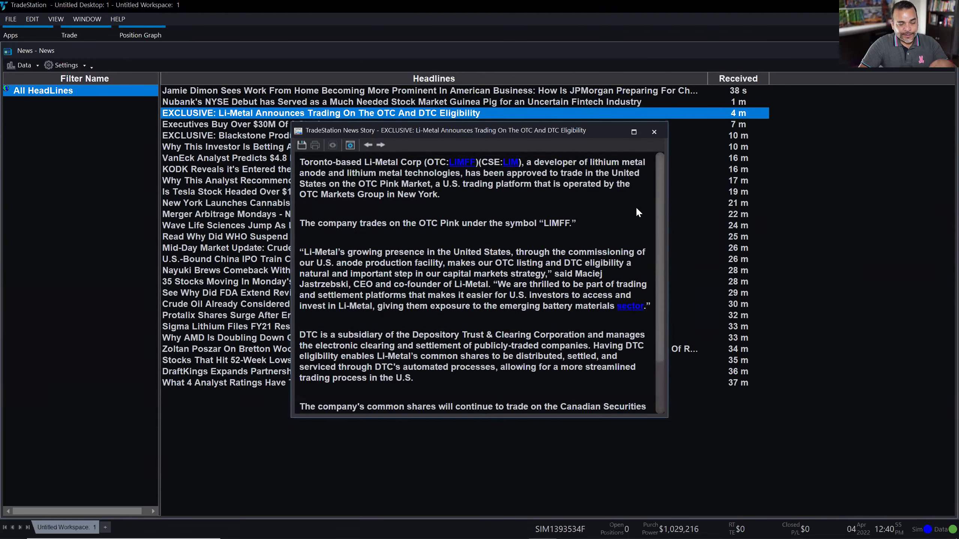
pyautogui.click(654, 133)
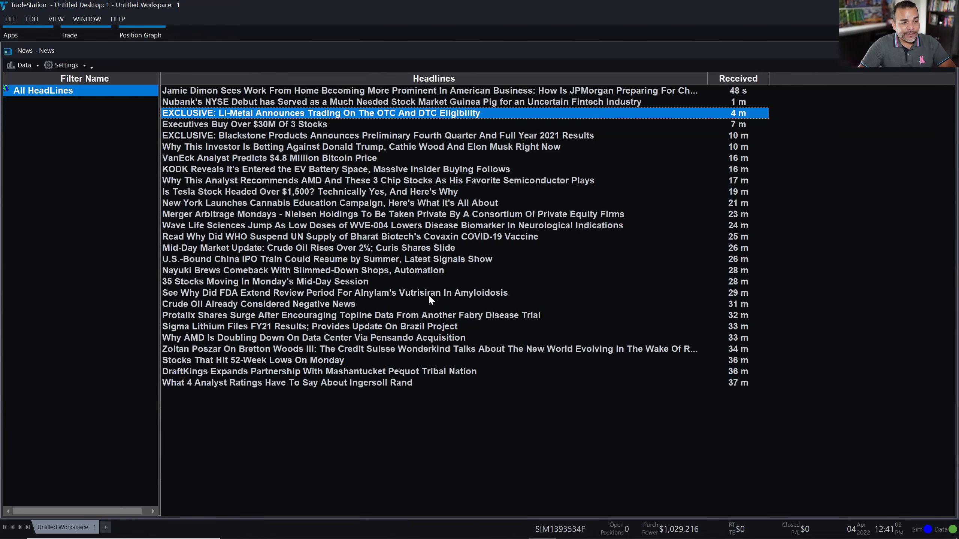
# Step: Read the news story on the FDA extending the review period for Alnylam's Vutrisiran, and close it
pyautogui.doubleClick(471, 296)
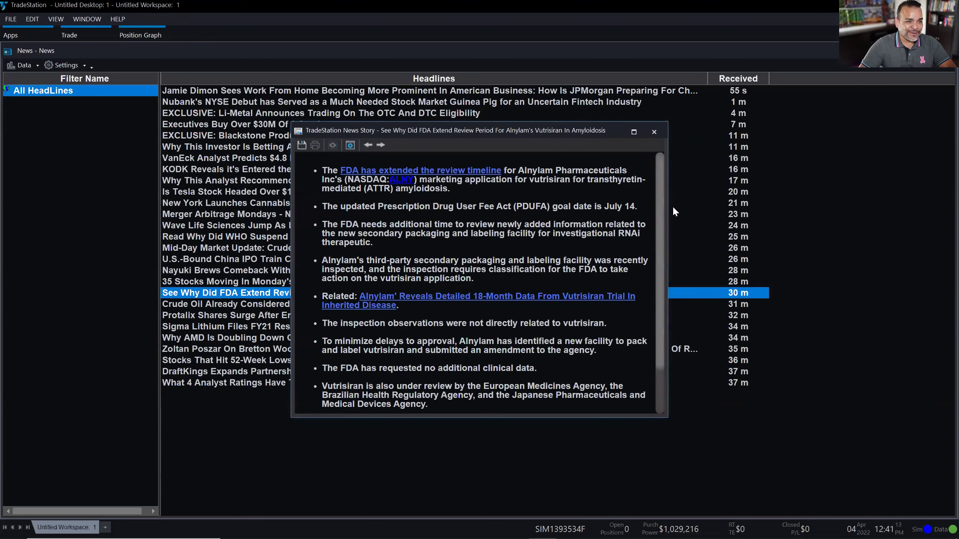
pyautogui.scroll(-2, 666, 243)
pyautogui.scroll(2, 667, 248)
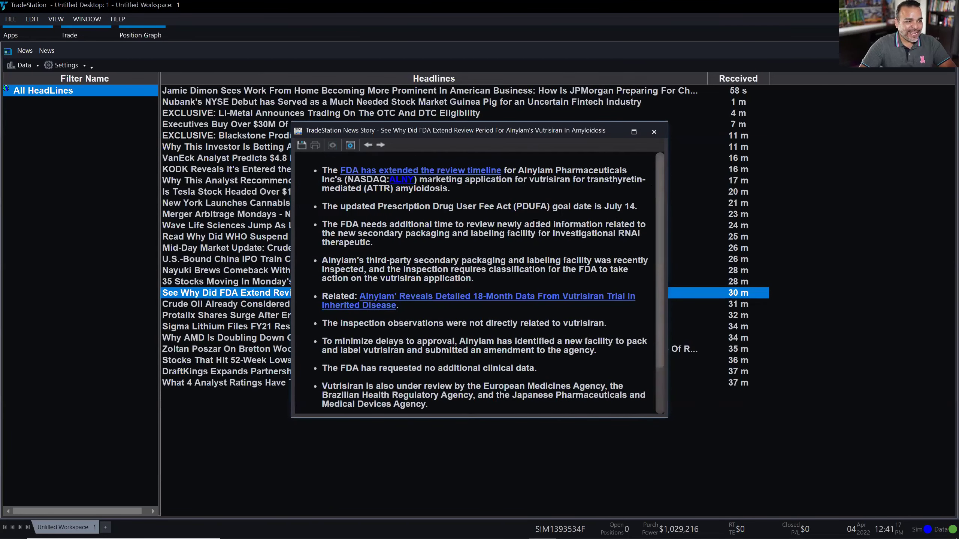
pyautogui.click(655, 132)
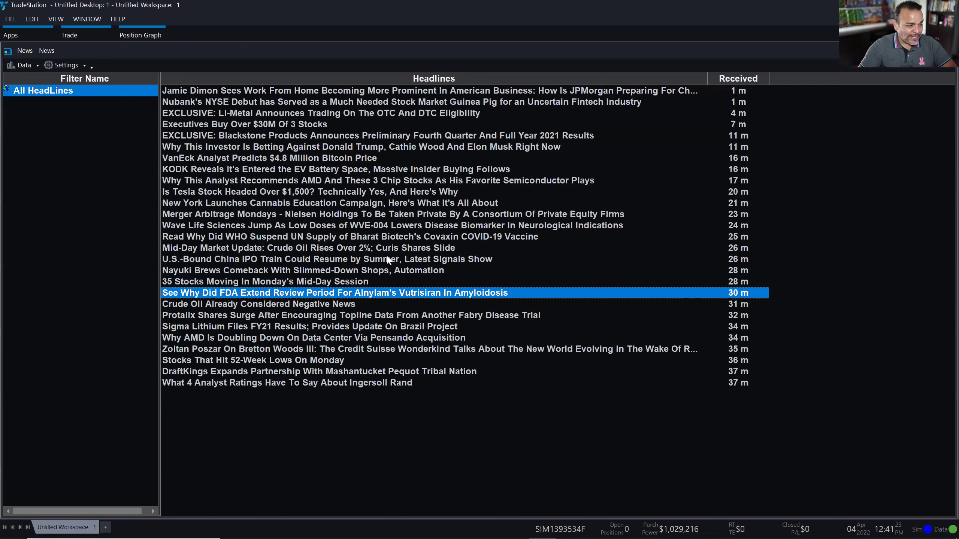
# Step: Read through the story on AMD's Pensando acquisition, close it, and open the story on Ingersoll Rand's analyst ratings
pyautogui.doubleClick(348, 338)
pyautogui.scroll(-3, 660, 300)
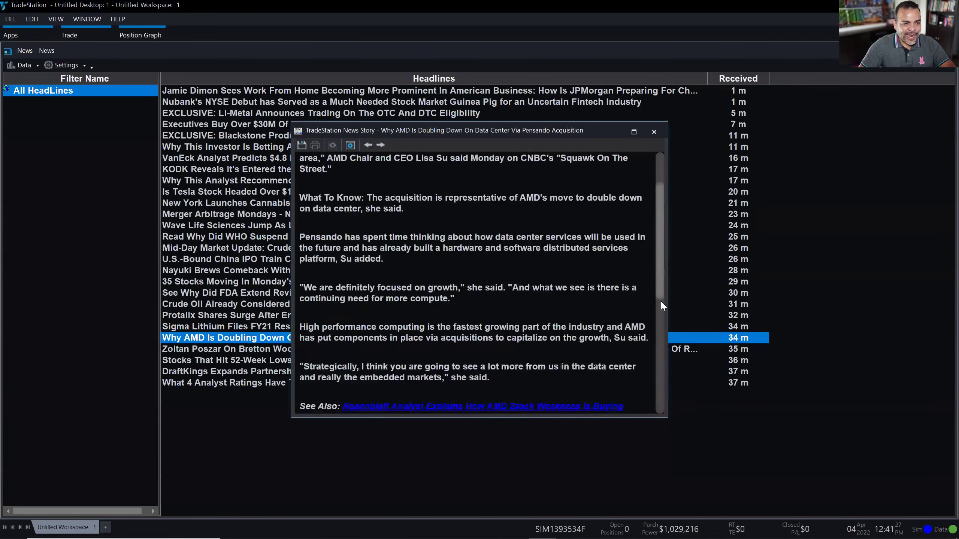
pyautogui.scroll(-5, 662, 303)
pyautogui.click(654, 132)
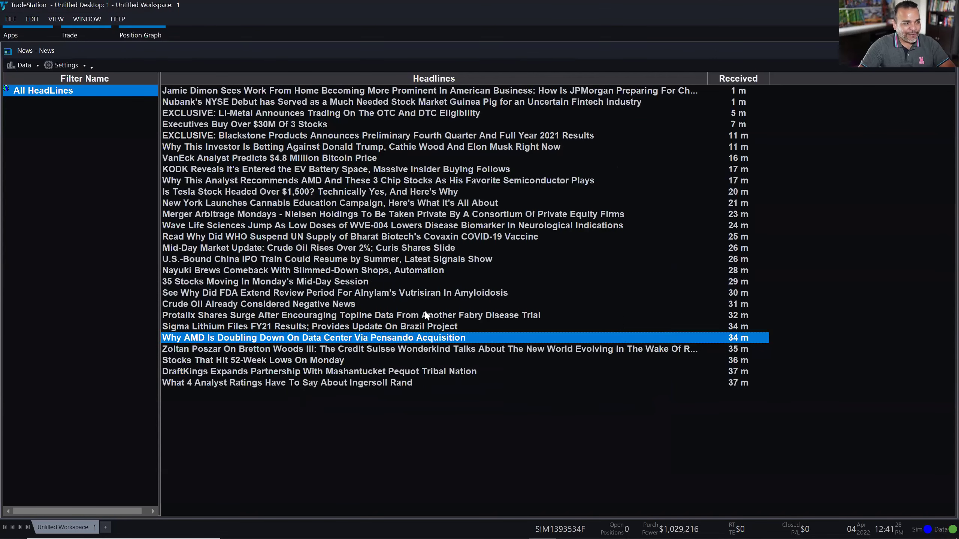
pyautogui.doubleClick(340, 383)
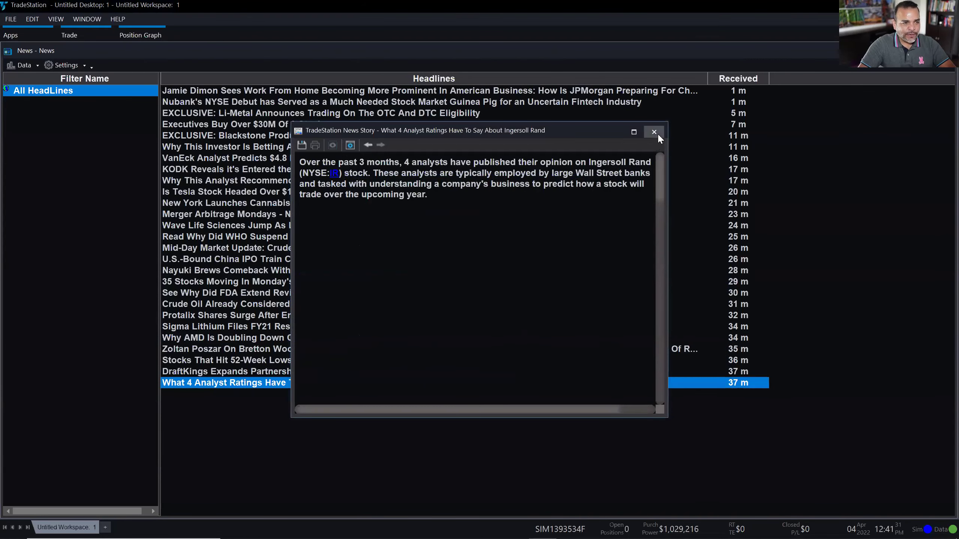
# Step: Close the Ingersoll Rand story, then read the DraftKings partnership story and close it
pyautogui.click(654, 132)
pyautogui.doubleClick(285, 372)
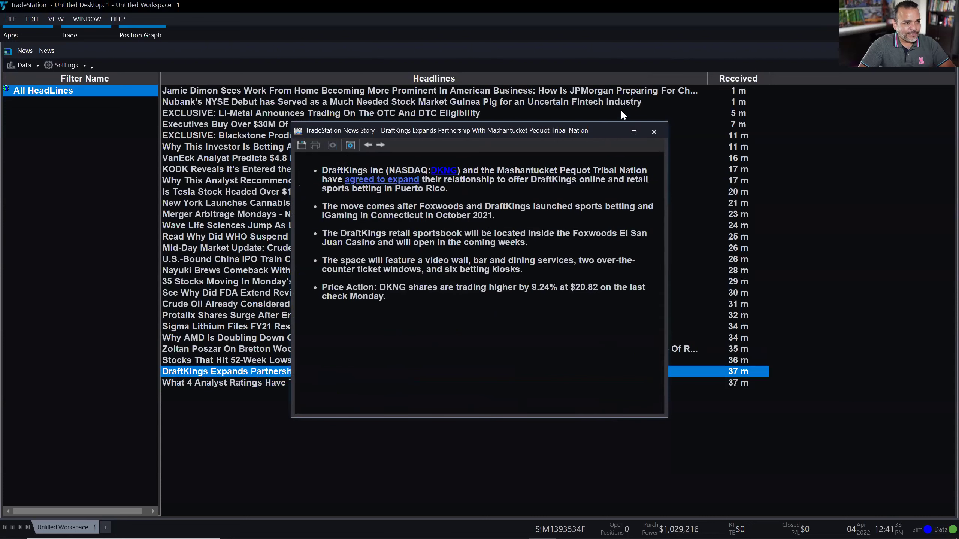
pyautogui.click(654, 132)
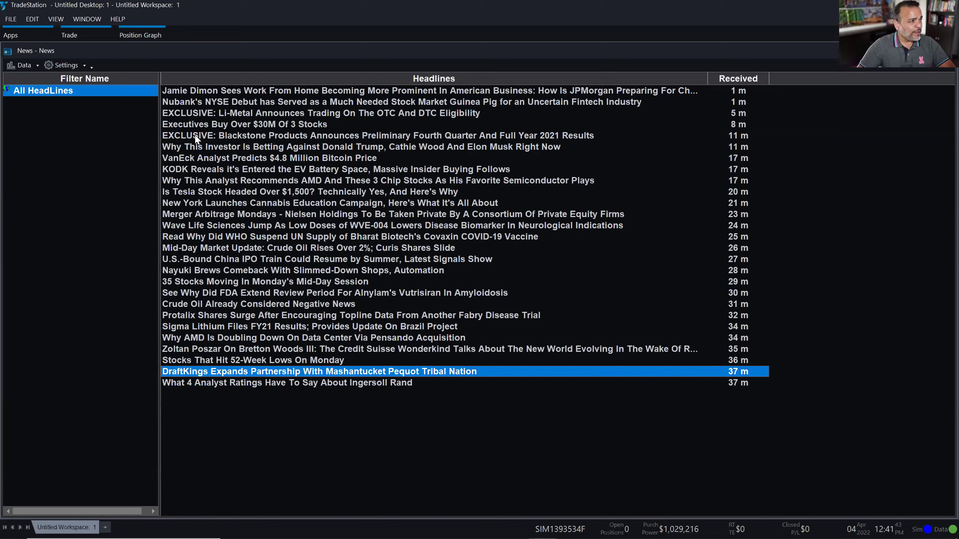
# Step: Show the story pane in the News window, enlarge the headlines area above it, and slightly narrow the Filter Name column
pyautogui.click(71, 65)
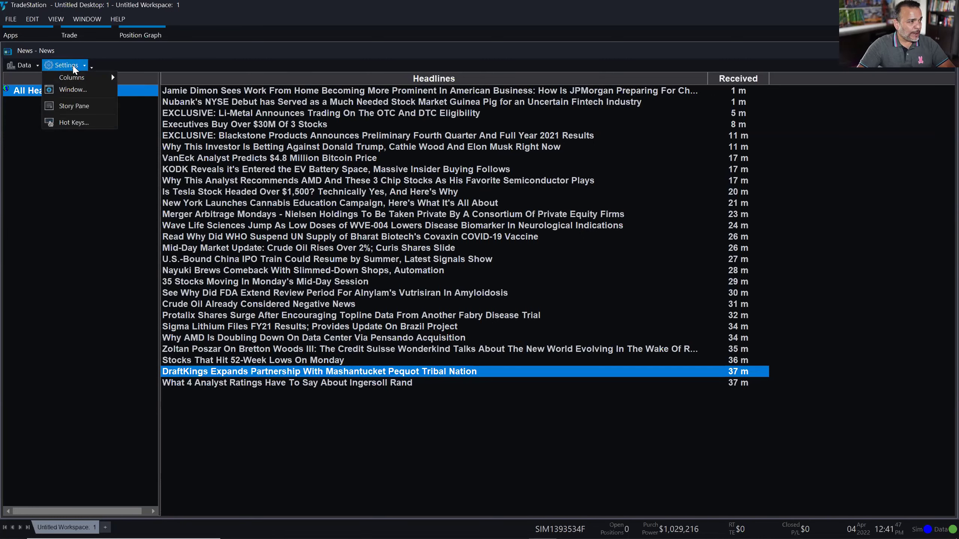
pyautogui.click(74, 106)
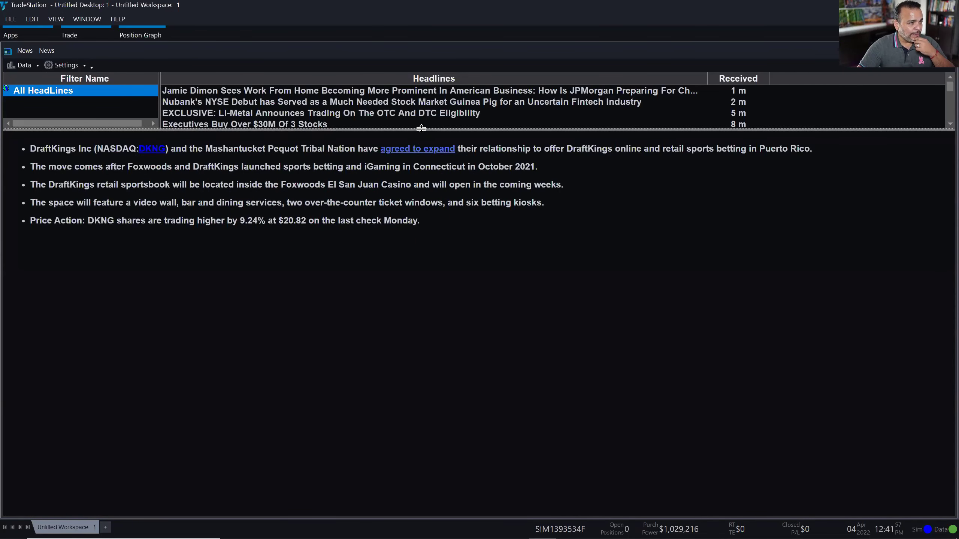
pyautogui.moveTo(421, 130); pyautogui.dragTo(420, 131)
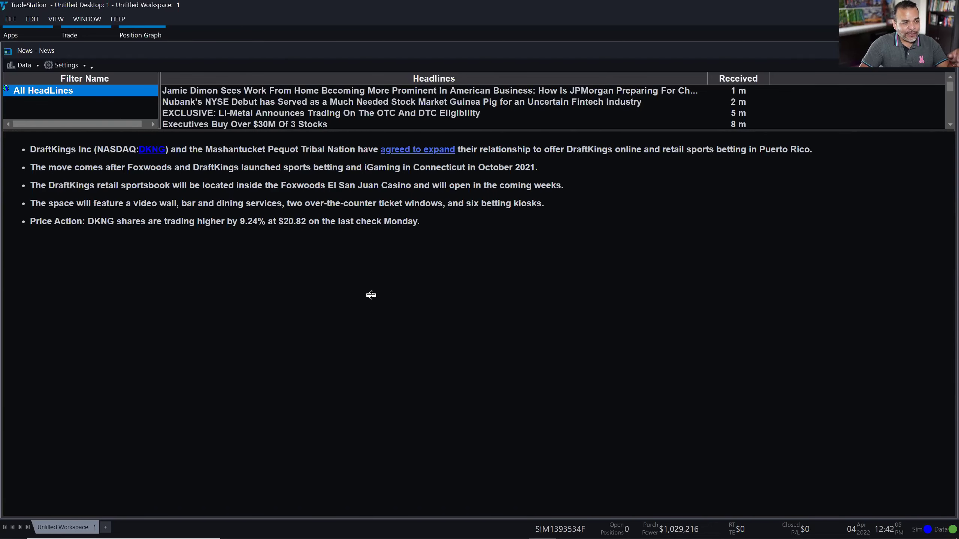
pyautogui.moveTo(371, 296); pyautogui.dragTo(384, 237)
pyautogui.moveTo(160, 194)
pyautogui.mouseDown()
pyautogui.moveTo(261, 195)
pyautogui.moveTo(149, 194)
pyautogui.mouseUp()
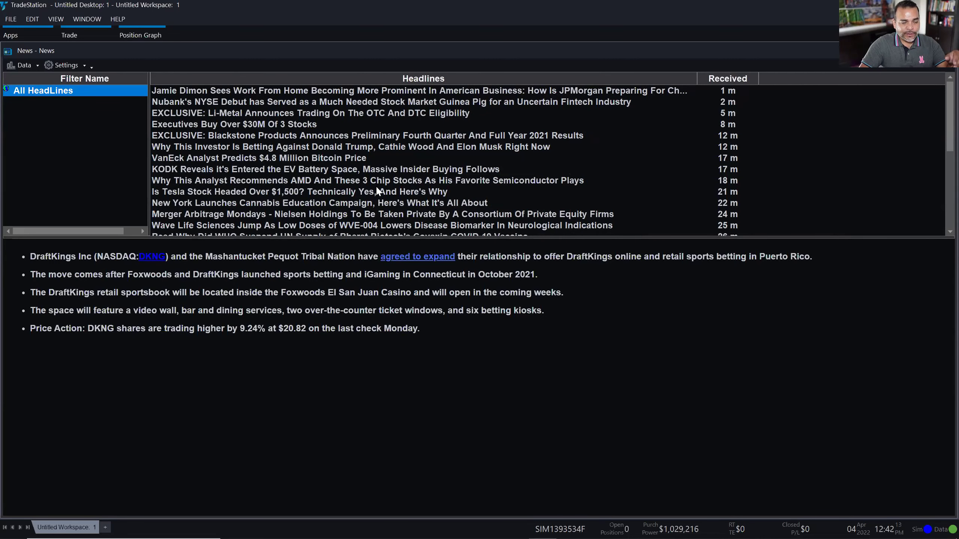
# Step: Browse the stories one by one in the story pane, from the JPMorgan headline down to Crude Oil Already Considered Negative News
pyautogui.click(392, 93)
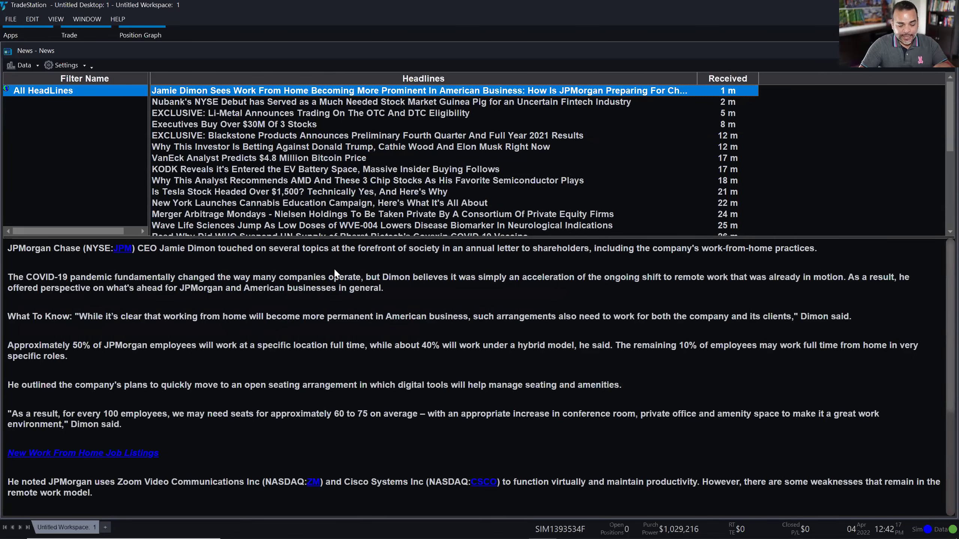
pyautogui.press('Down')
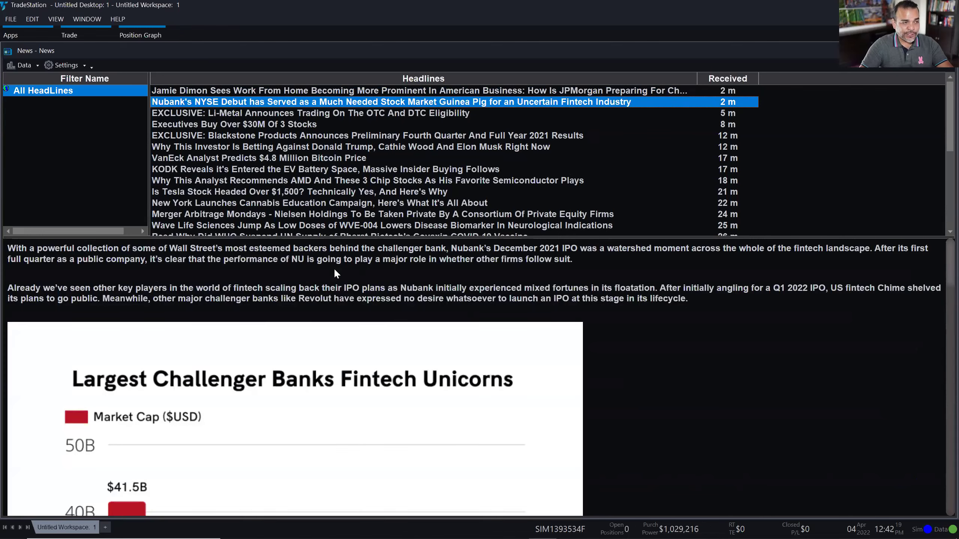
pyautogui.press('Down')
pyautogui.press('Down')
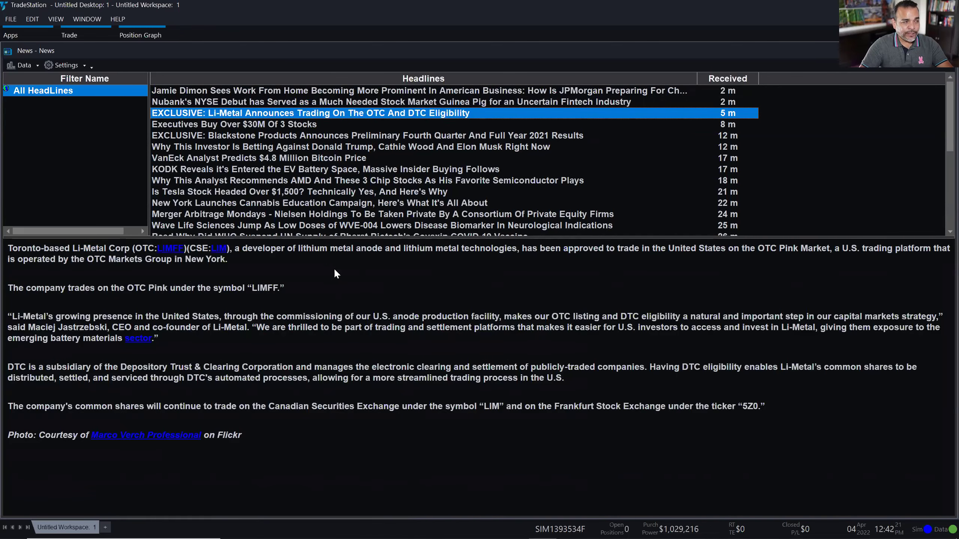
pyautogui.press('Down')
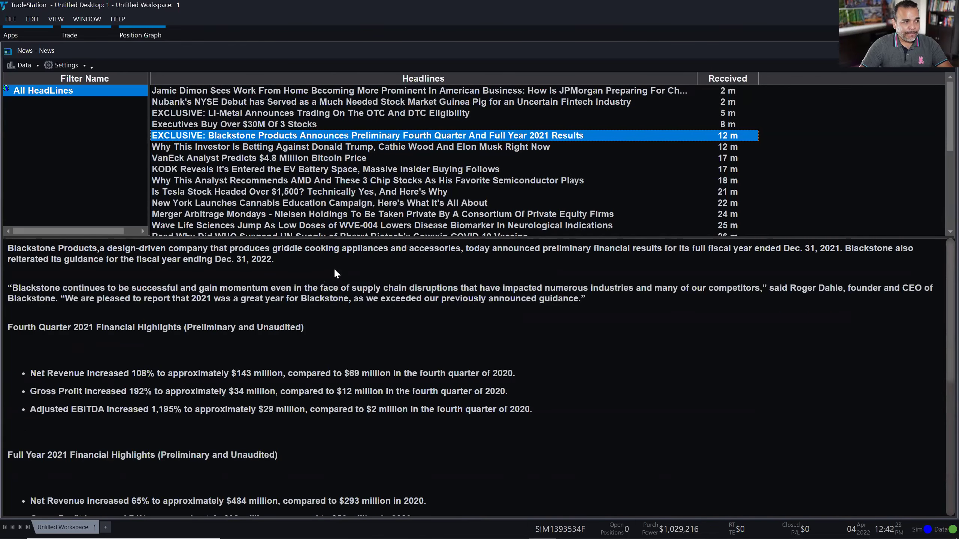
pyautogui.press('Down')
pyautogui.press('Down')
pyautogui.press('Down')
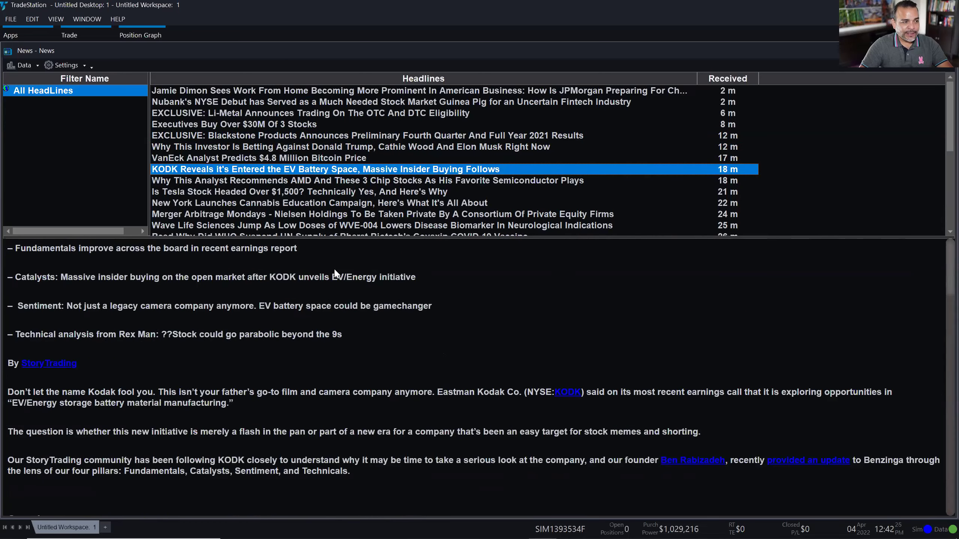
pyautogui.press('Down')
pyautogui.press('Down')
pyautogui.press('Down')
pyautogui.press('Down')
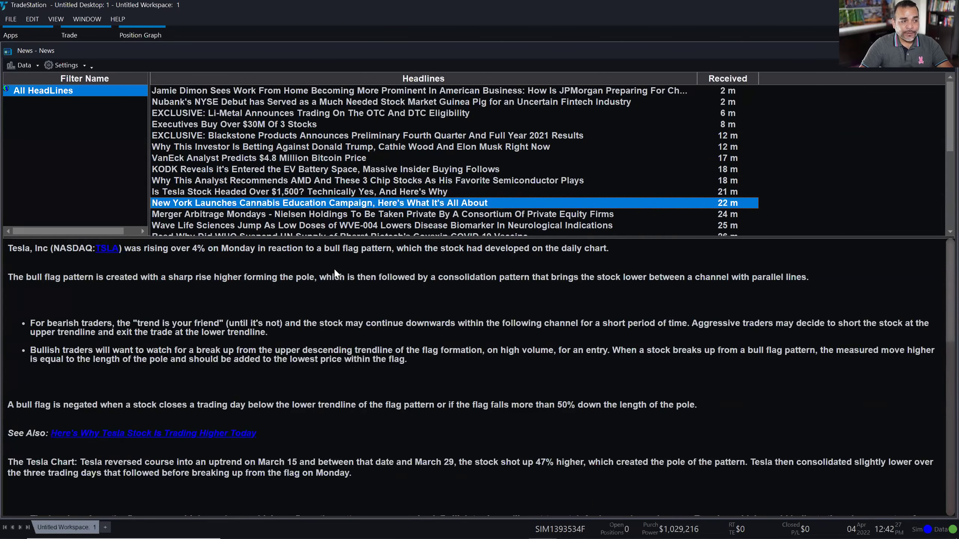
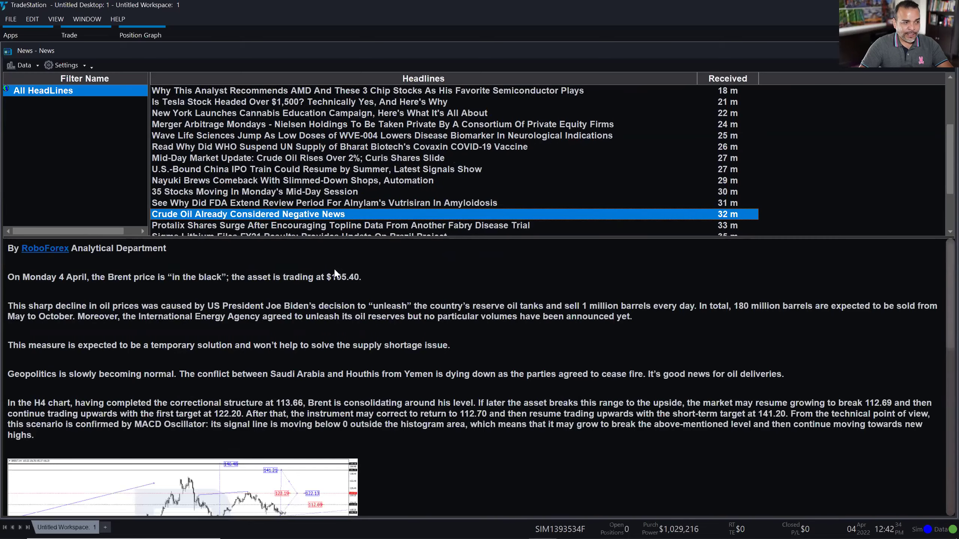
# Step: Read the crude oil story through its charts to the disclaimer and return to its beginning
pyautogui.scroll(-3, 415, 303)
pyautogui.scroll(-9, 452, 302)
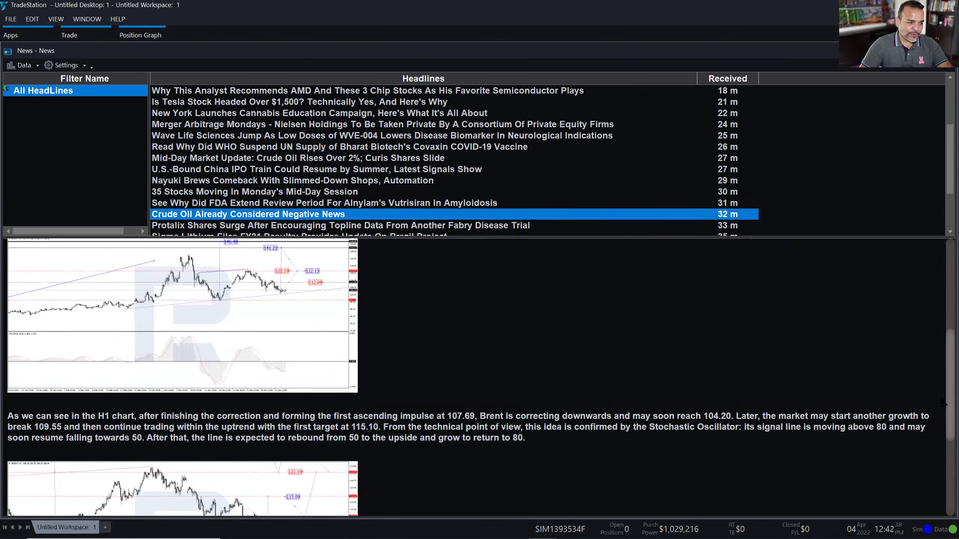
pyautogui.scroll(-10, 943, 395)
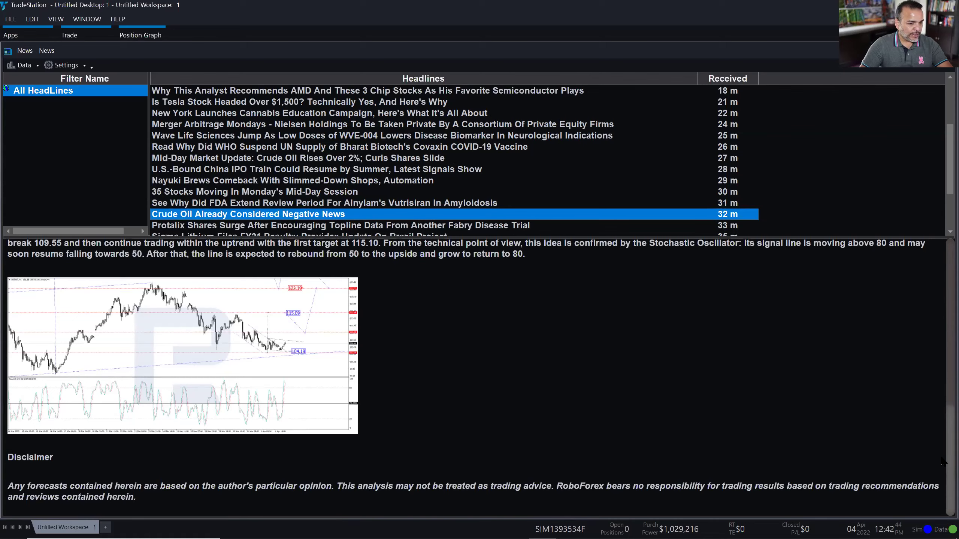
pyautogui.scroll(1, 943, 438)
pyautogui.scroll(10, 943, 439)
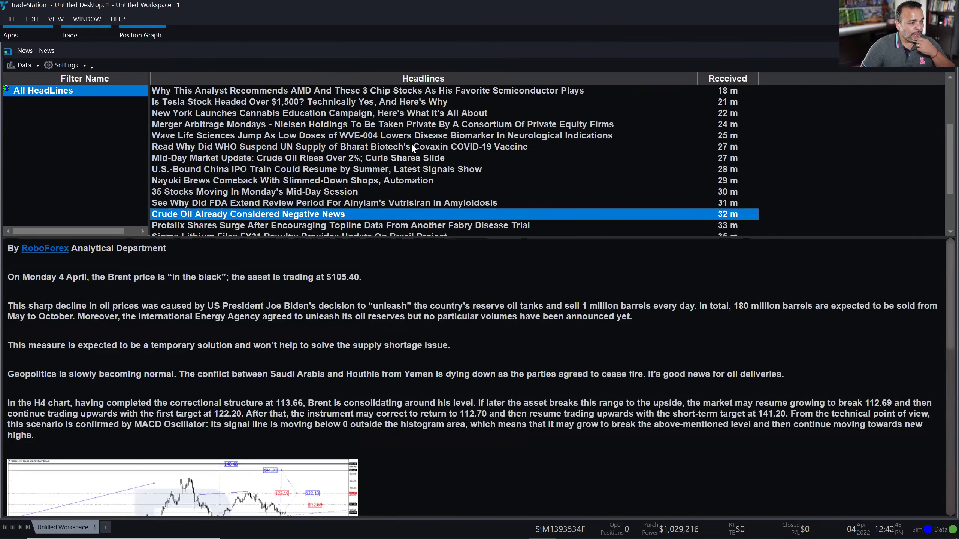
# Step: Open the news search filter settings, review the General and Providers options, and close them without changes
pyautogui.click(65, 65)
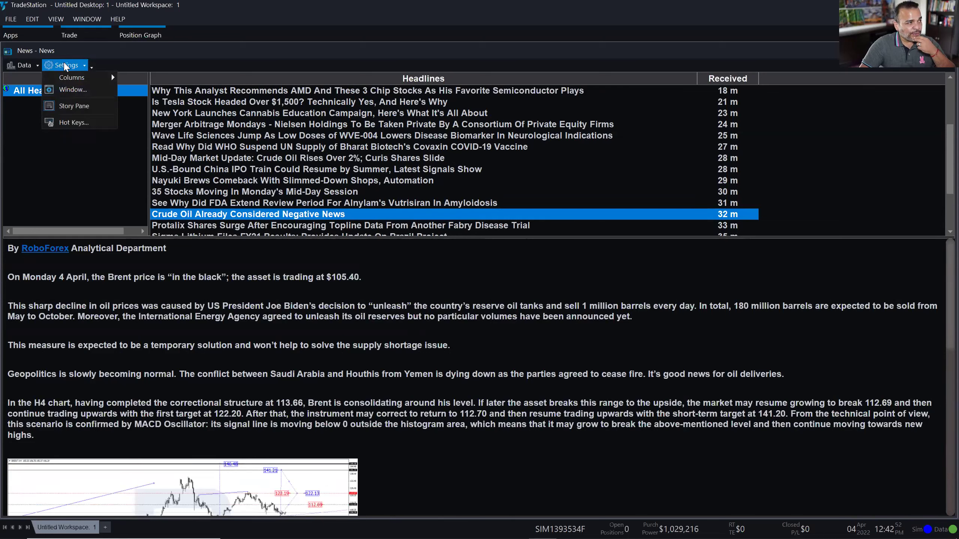
pyautogui.click(32, 65)
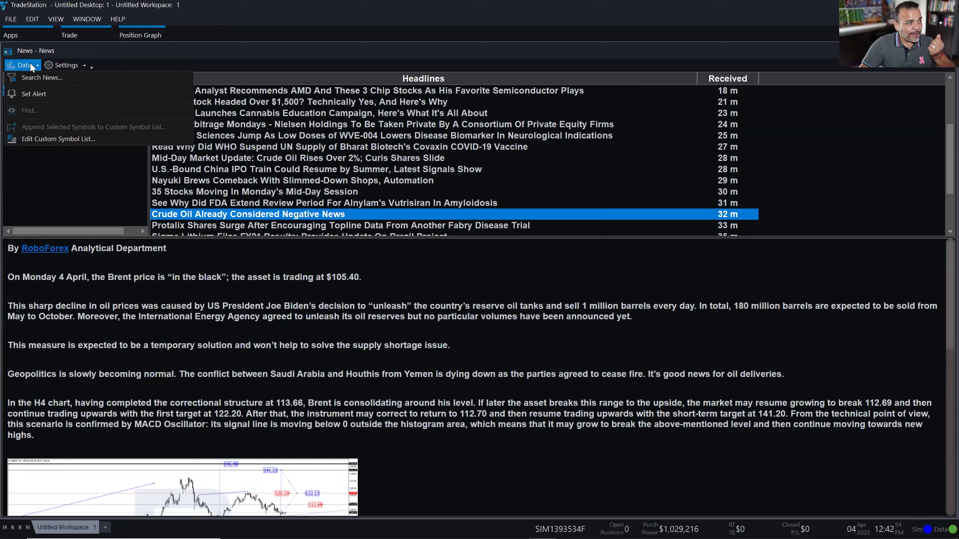
pyautogui.click(55, 77)
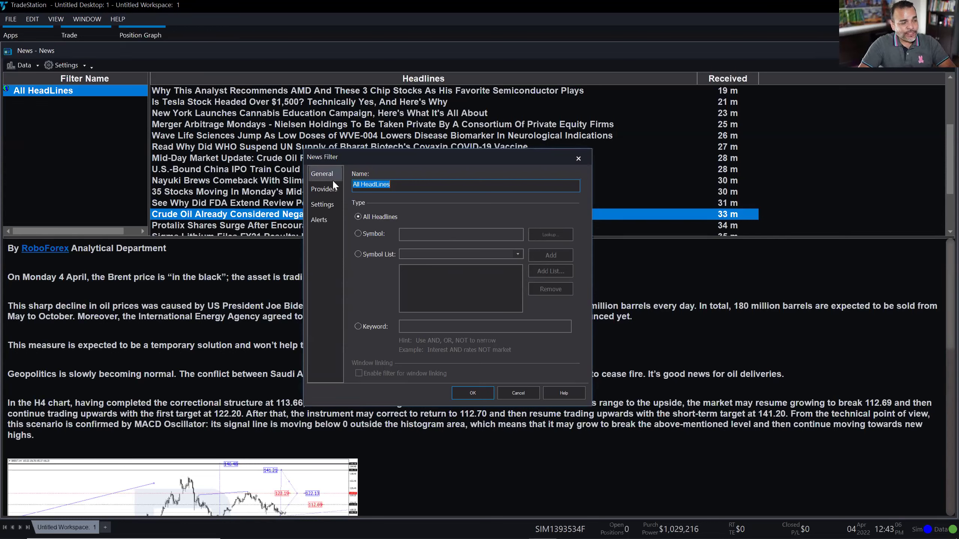
pyautogui.click(324, 193)
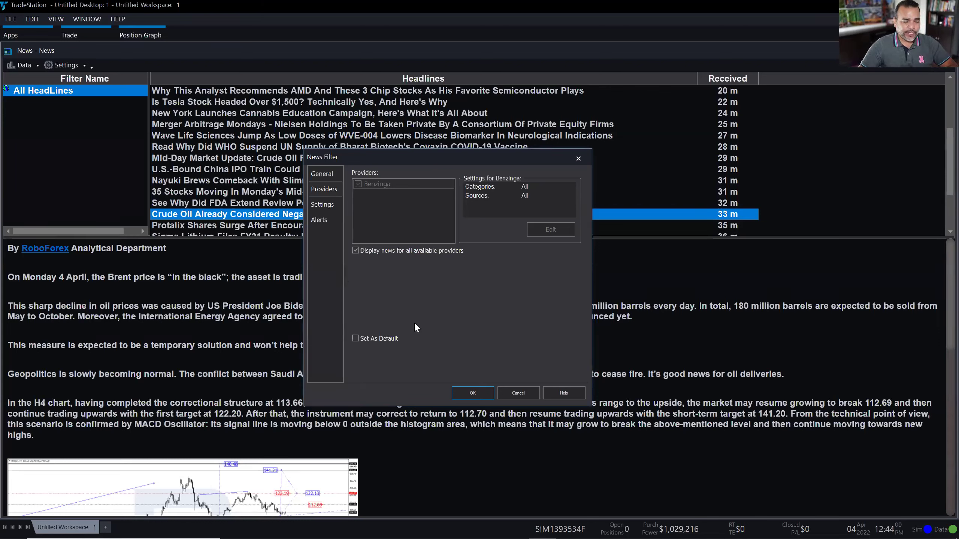
pyautogui.click(527, 395)
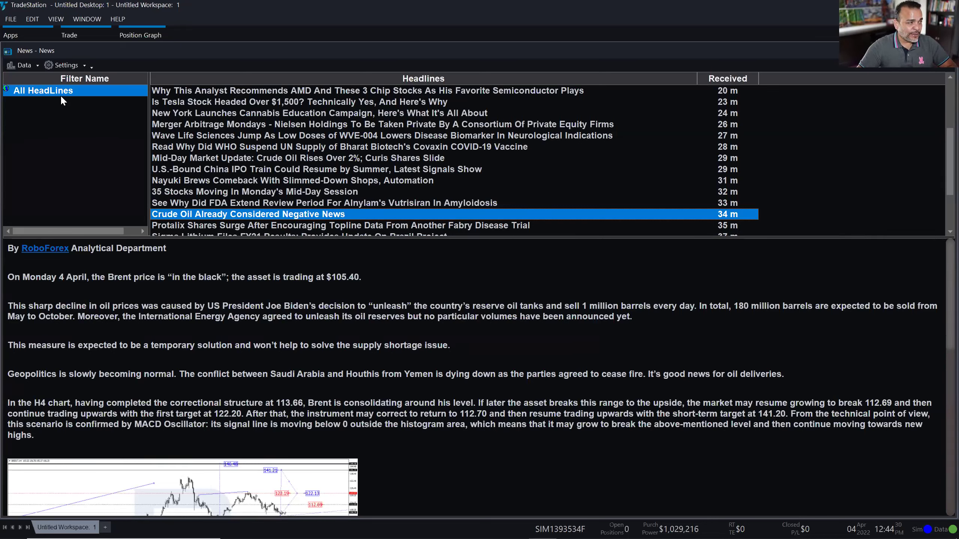
# Step: Look through the available commands for searching news and for adding, removing, and setting alerts on news filters
pyautogui.click(21, 65)
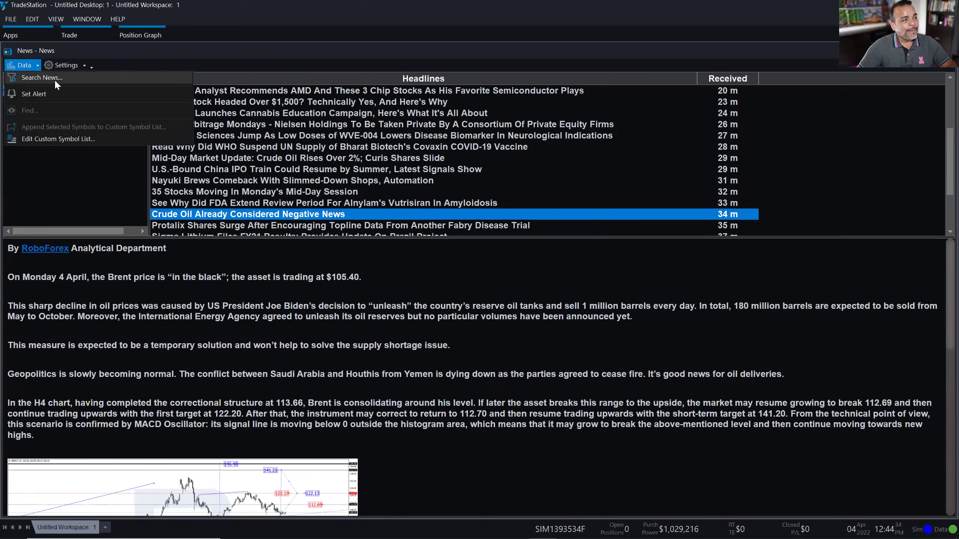
pyautogui.rightClick(55, 167)
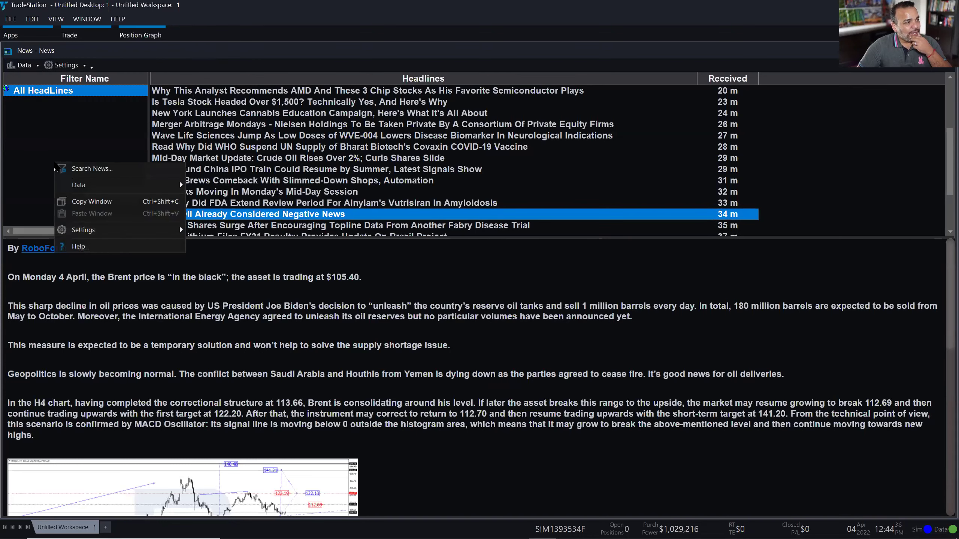
pyautogui.click(86, 131)
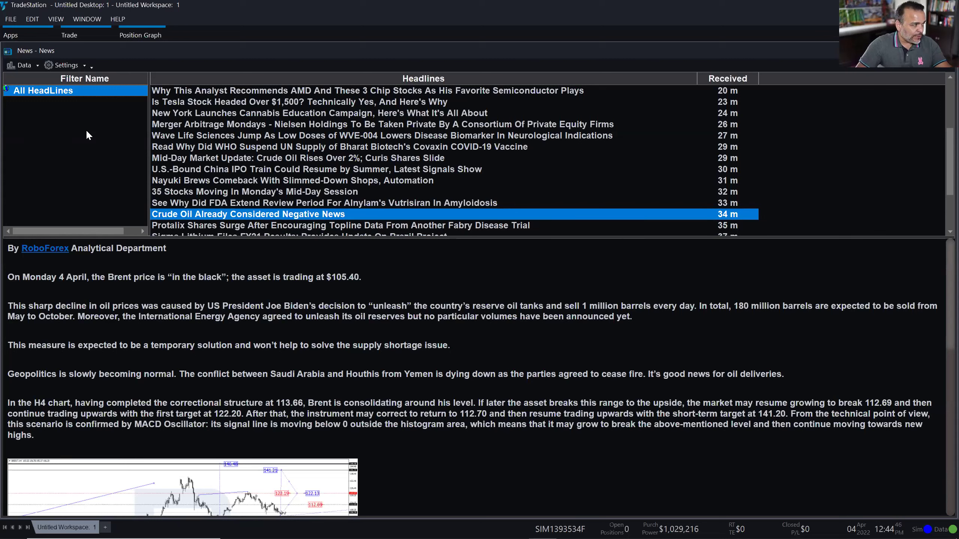
pyautogui.click(22, 66)
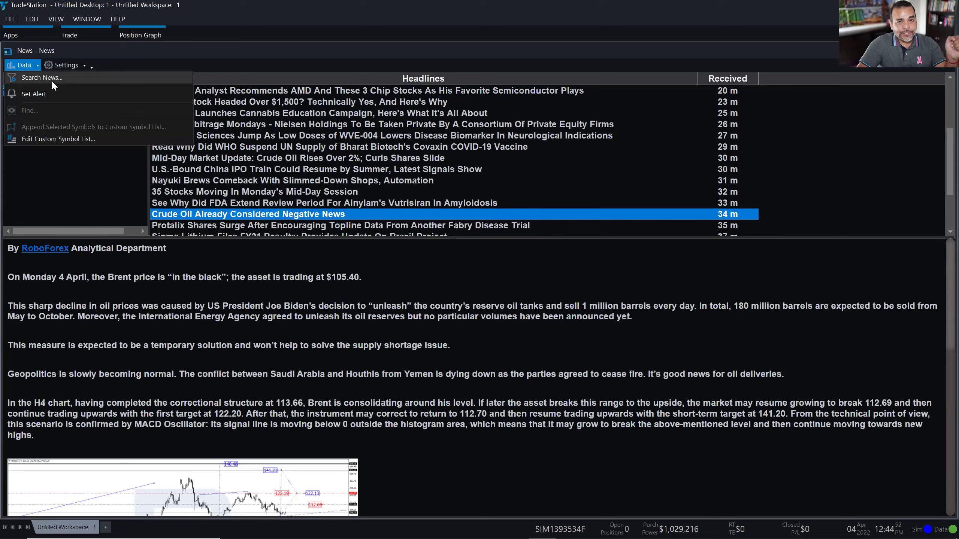
pyautogui.click(65, 154)
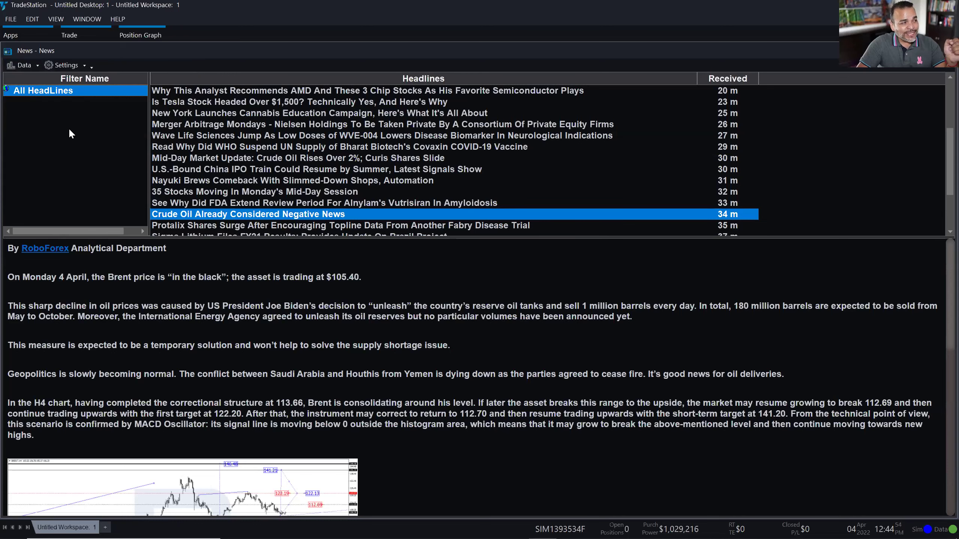
pyautogui.rightClick(83, 139)
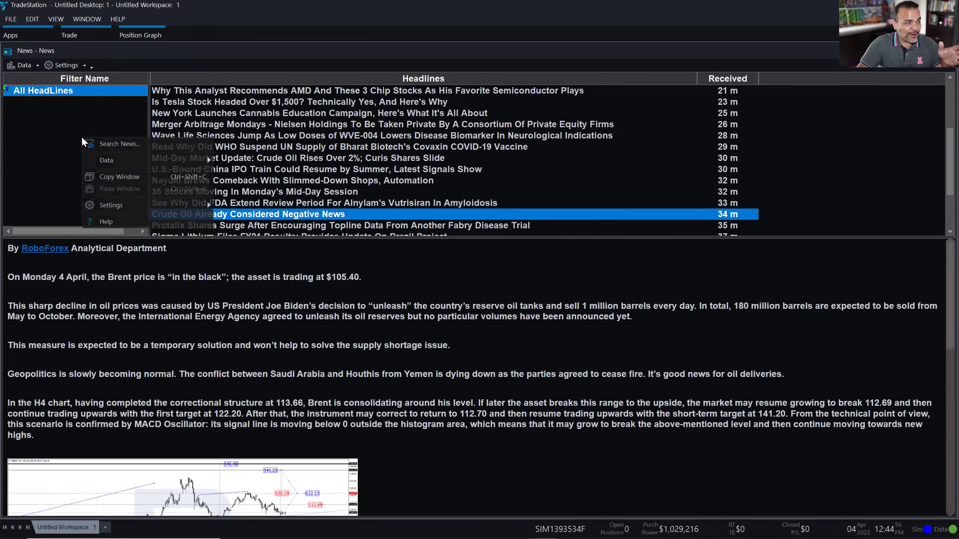
pyautogui.moveTo(124, 159)
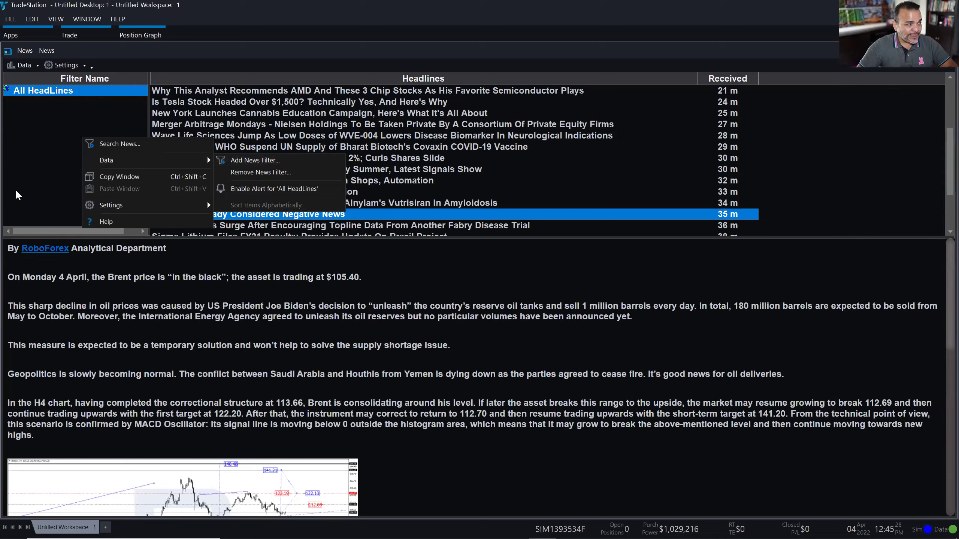
pyautogui.click(20, 177)
pyautogui.click(21, 64)
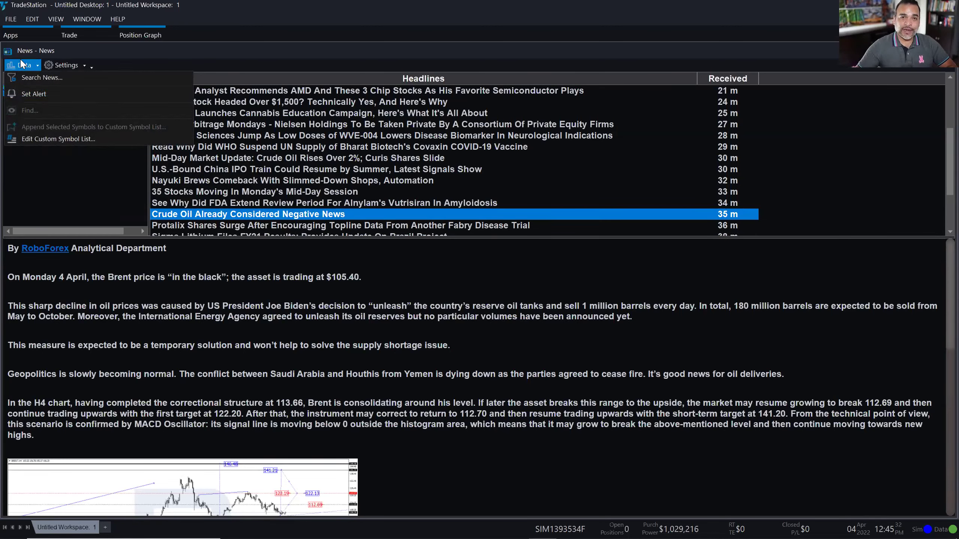
pyautogui.click(61, 180)
# Step: Add a news filter named Apple that tracks the symbol AAPL
pyautogui.rightClick(62, 159)
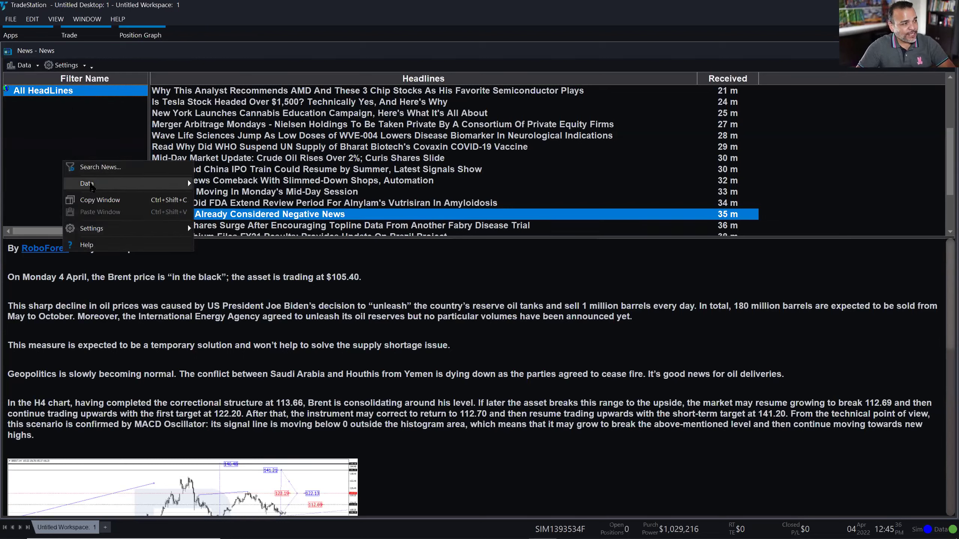
pyautogui.moveTo(90, 183)
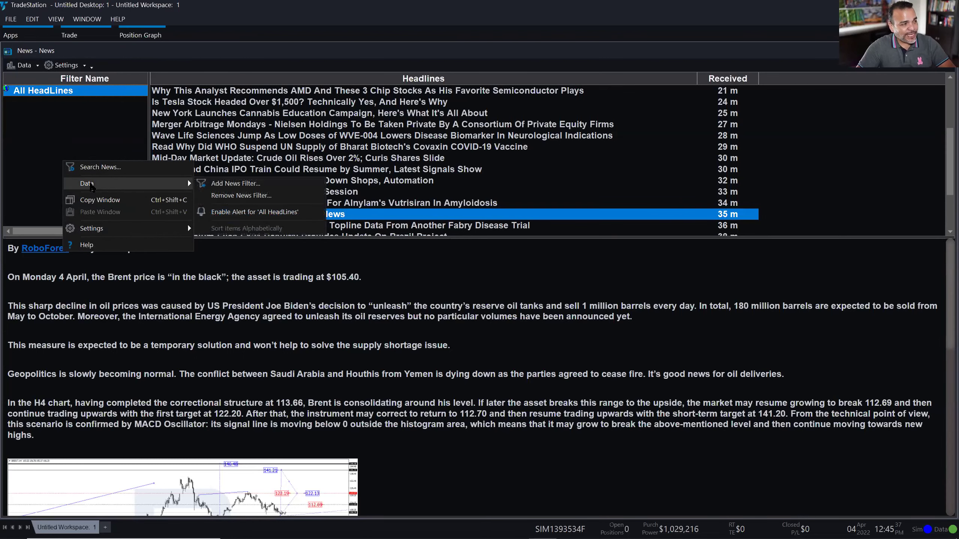
pyautogui.click(236, 183)
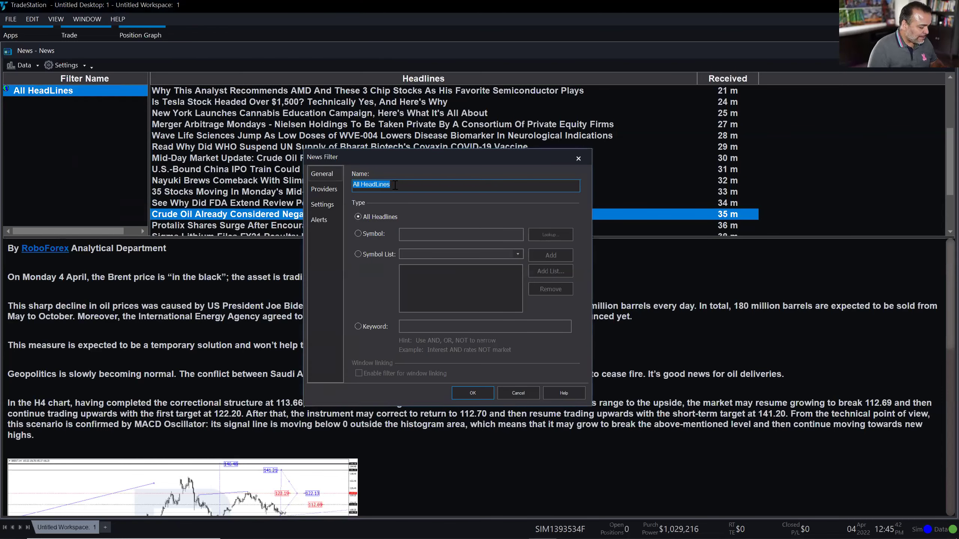
pyautogui.write('Apple')
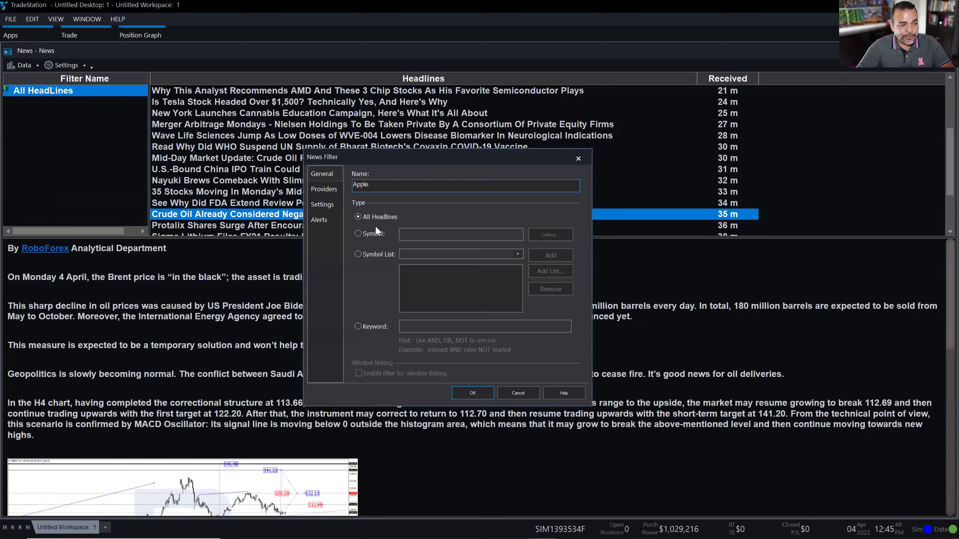
pyautogui.click(365, 233)
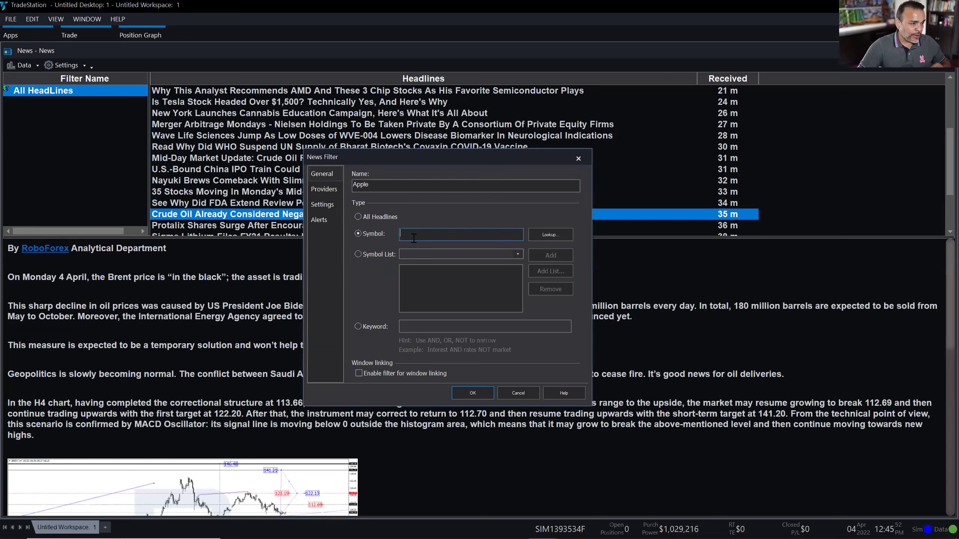
pyautogui.write('OL')
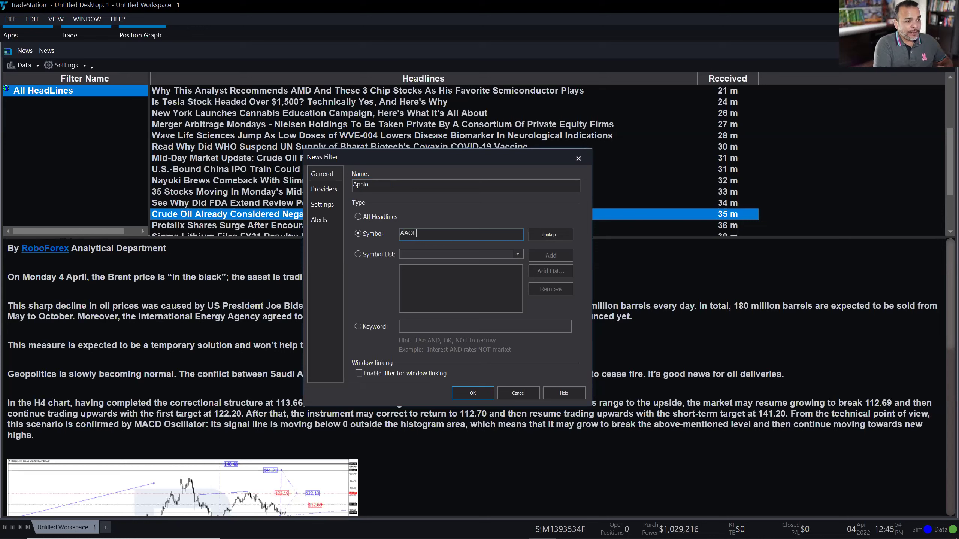
pyautogui.press('BackSpace')
pyautogui.press('BackSpace')
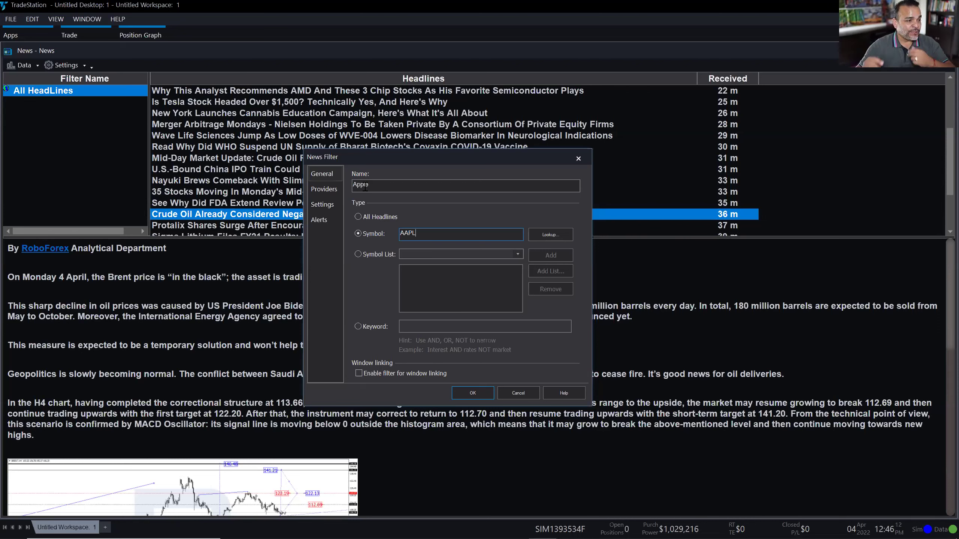
pyautogui.click(472, 393)
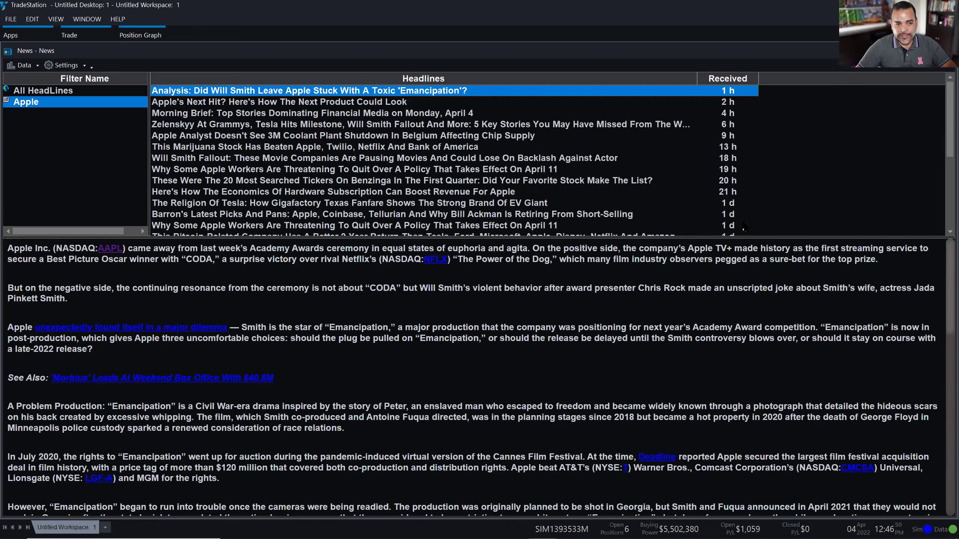
# Step: Browse the headlines of the Apple filter and return to the newest one
pyautogui.scroll(-3, 750, 223)
pyautogui.scroll(-5, 750, 227)
pyautogui.scroll(9, 750, 227)
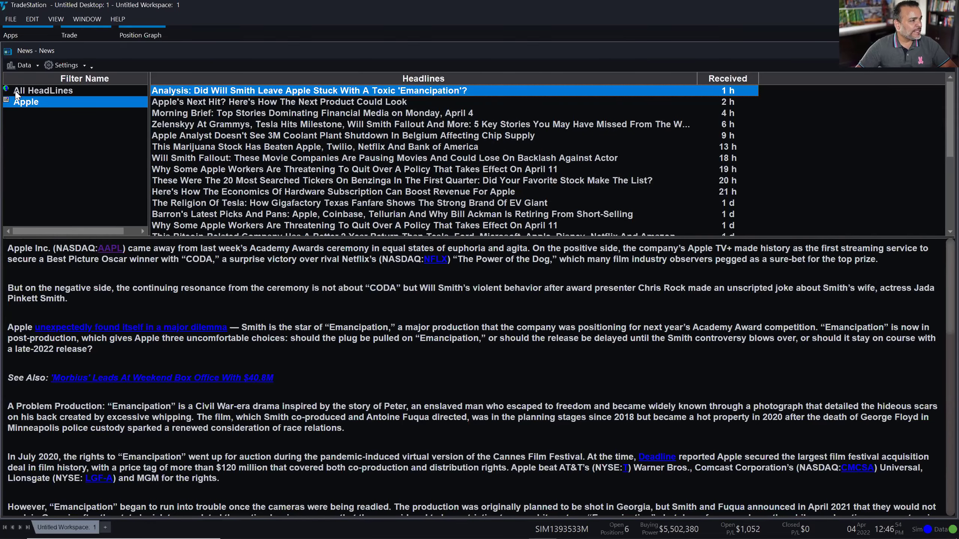
# Step: Review the Apple filter's symbol, historical headline range, and headline limit, and close the options without changes
pyautogui.click(24, 65)
pyautogui.click(37, 77)
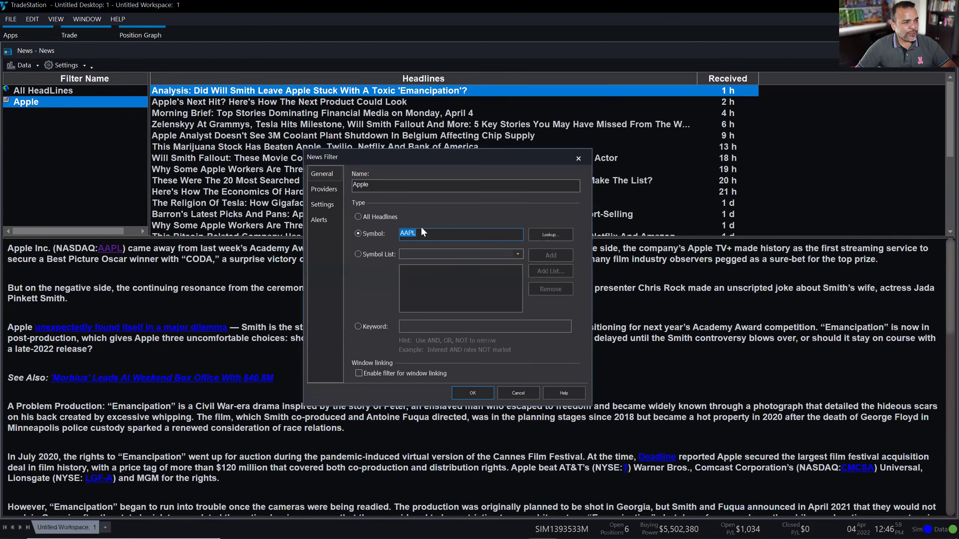
pyautogui.click(319, 208)
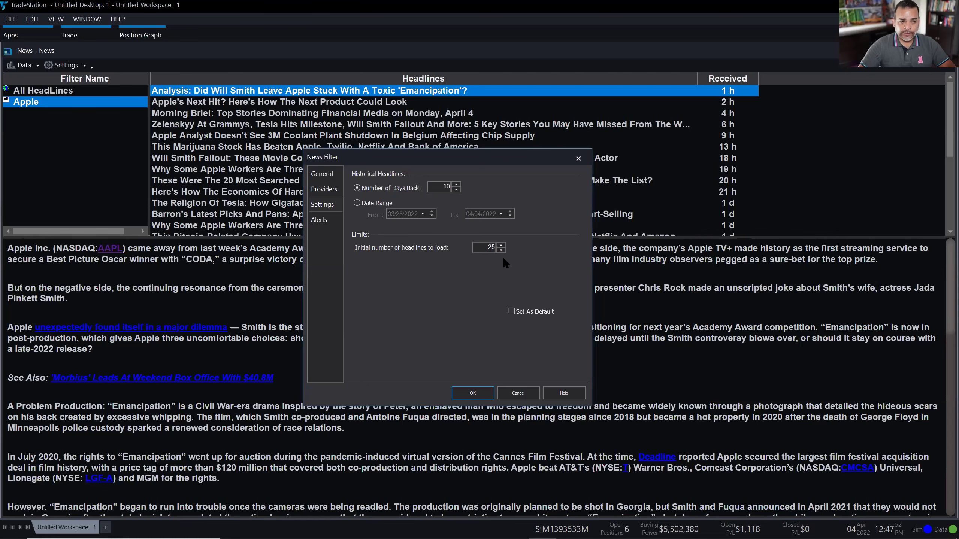
pyautogui.click(528, 394)
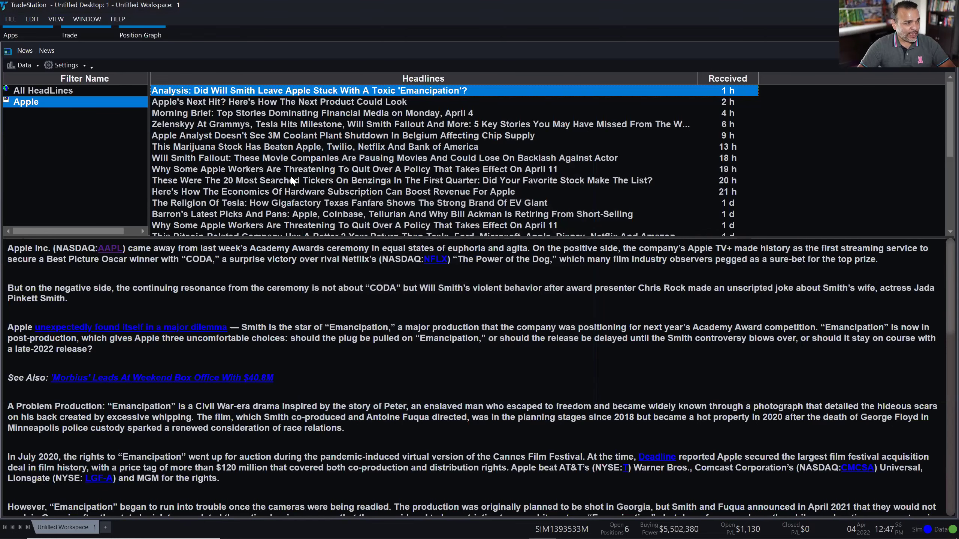
# Step: Switch back to the All HeadLines filter, browse its stories, and return to the newest headline
pyautogui.click(59, 91)
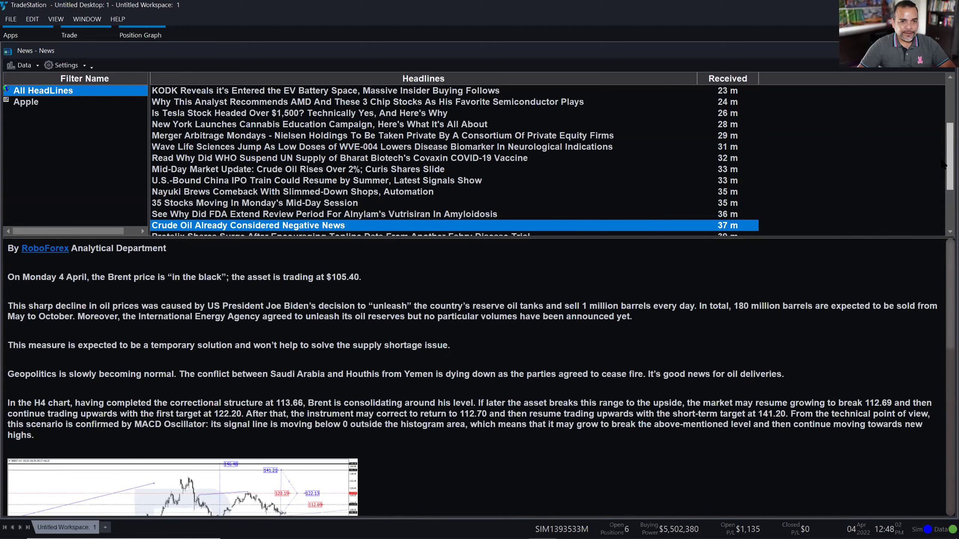
pyautogui.scroll(-3, 943, 165)
pyautogui.scroll(3, 942, 155)
pyautogui.moveTo(943, 155); pyautogui.dragTo(943, 196)
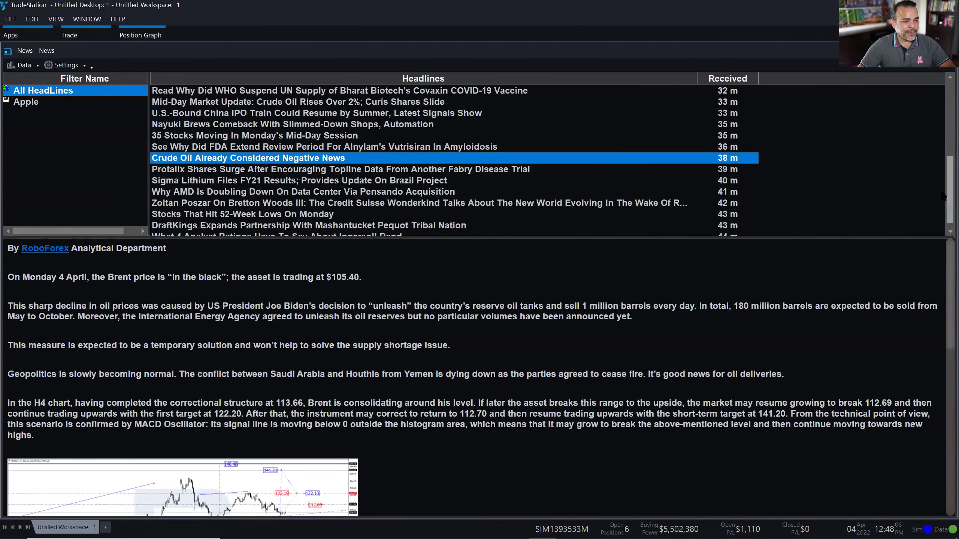
pyautogui.scroll(5, 943, 197)
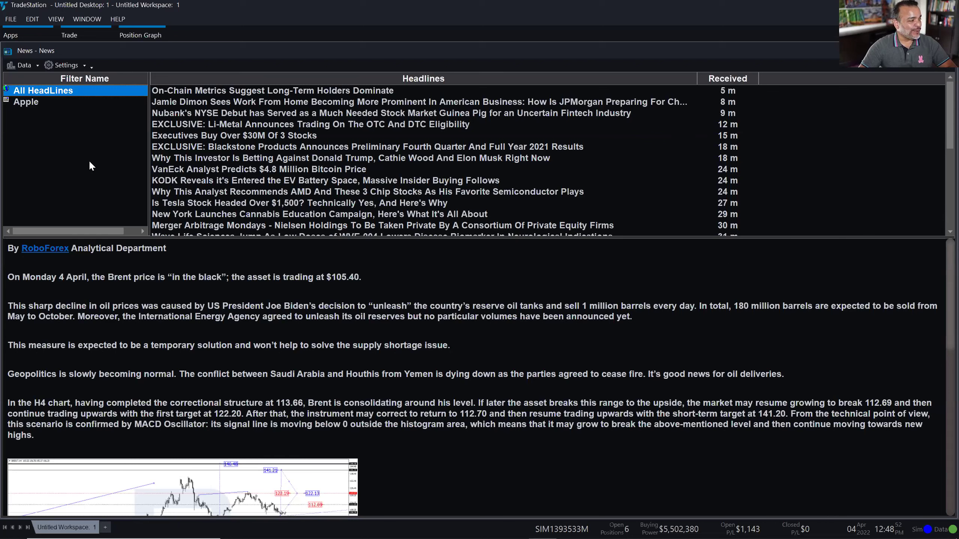
# Step: Start a new news filter and name it Dow 30
pyautogui.rightClick(85, 127)
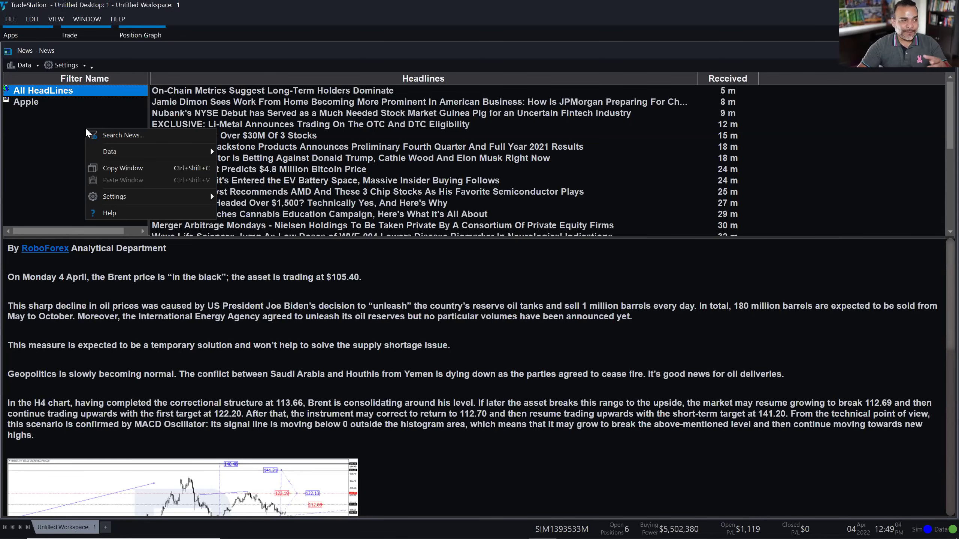
pyautogui.moveTo(194, 156)
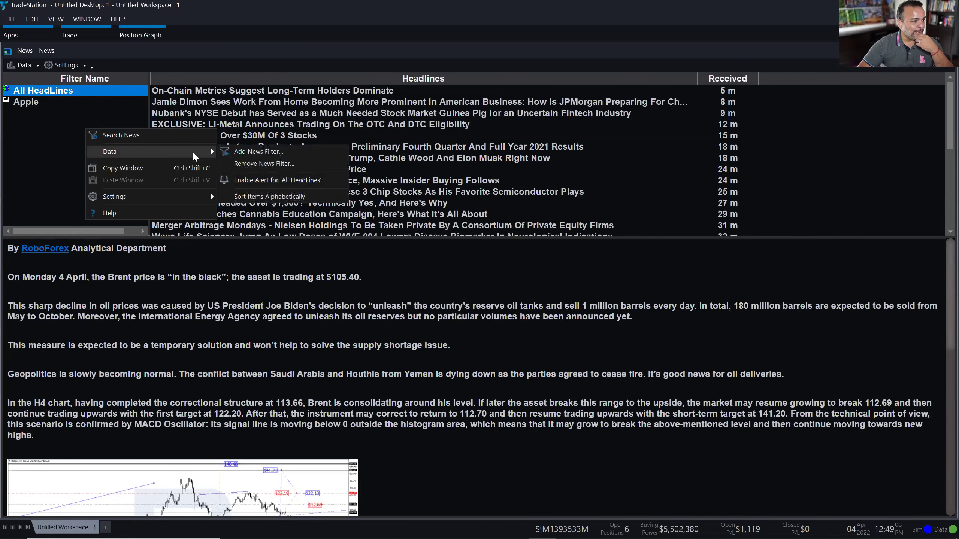
pyautogui.click(275, 153)
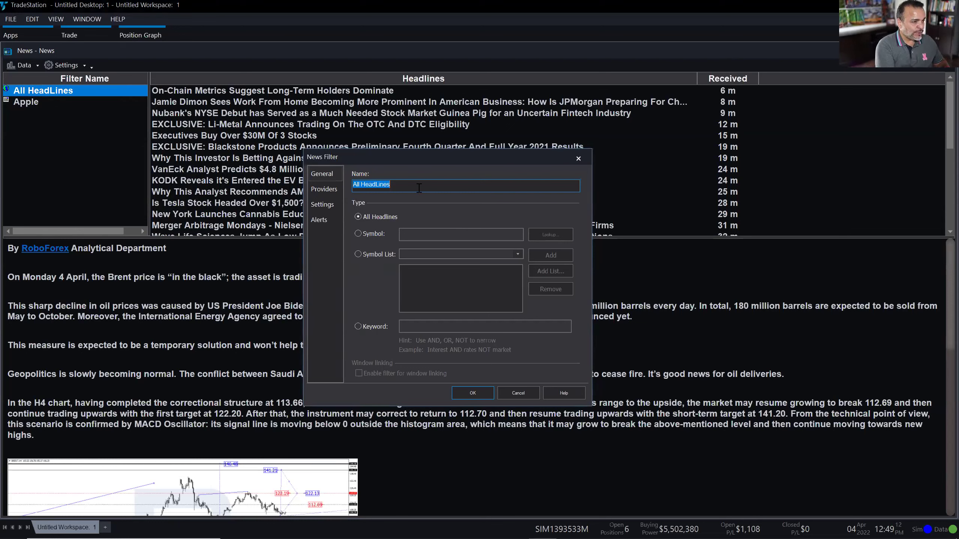
pyautogui.write('Dow')
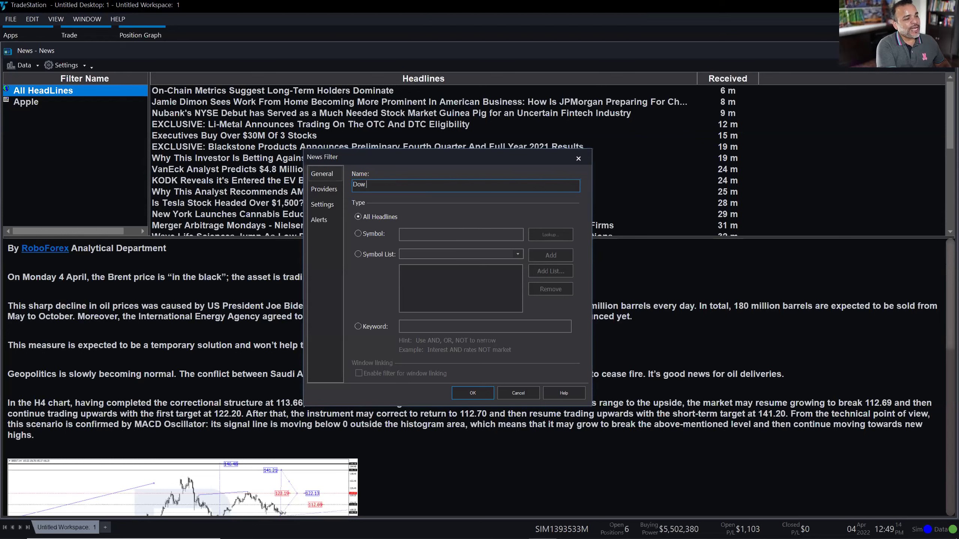
pyautogui.write('#0')
pyautogui.press('BackSpace')
pyautogui.press('BackSpace')
pyautogui.write('30')
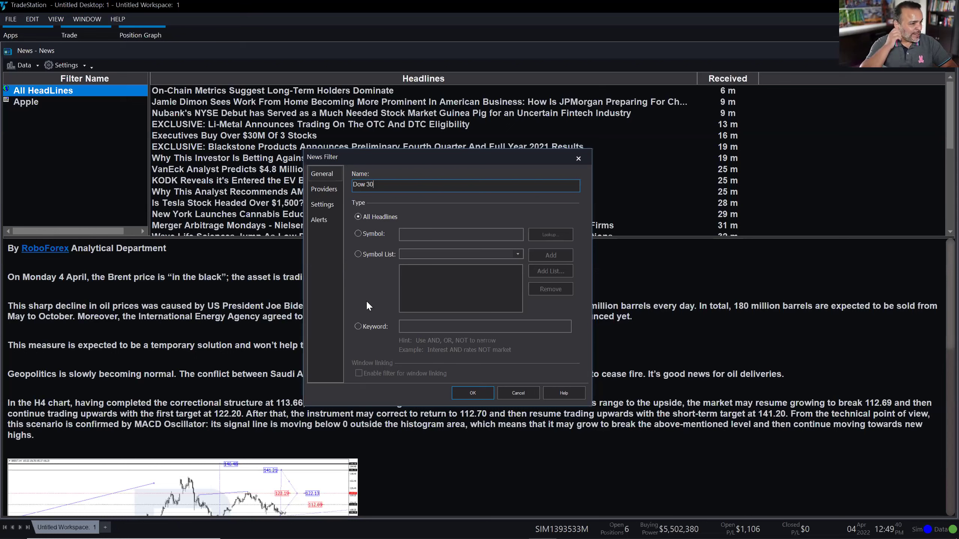
# Step: Set the Dow 30 filter's type to Symbol List and check the individual symbols offered, without picking one
pyautogui.click(357, 255)
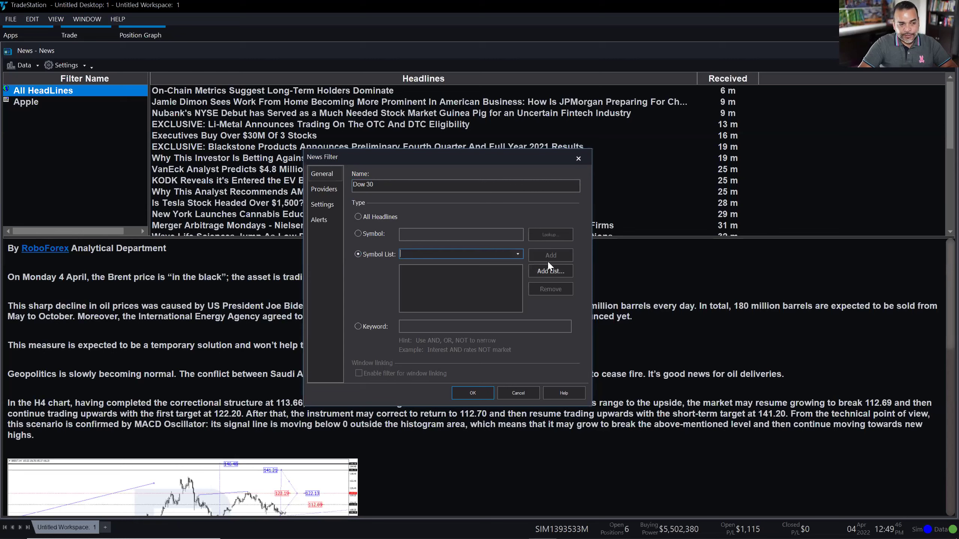
pyautogui.click(518, 255)
pyautogui.click(518, 254)
pyautogui.click(518, 254)
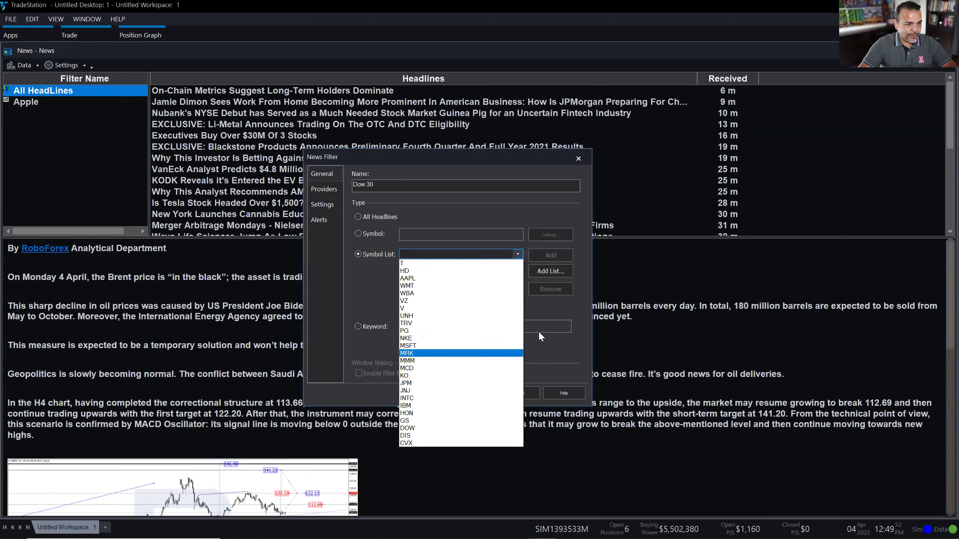
pyautogui.click(560, 309)
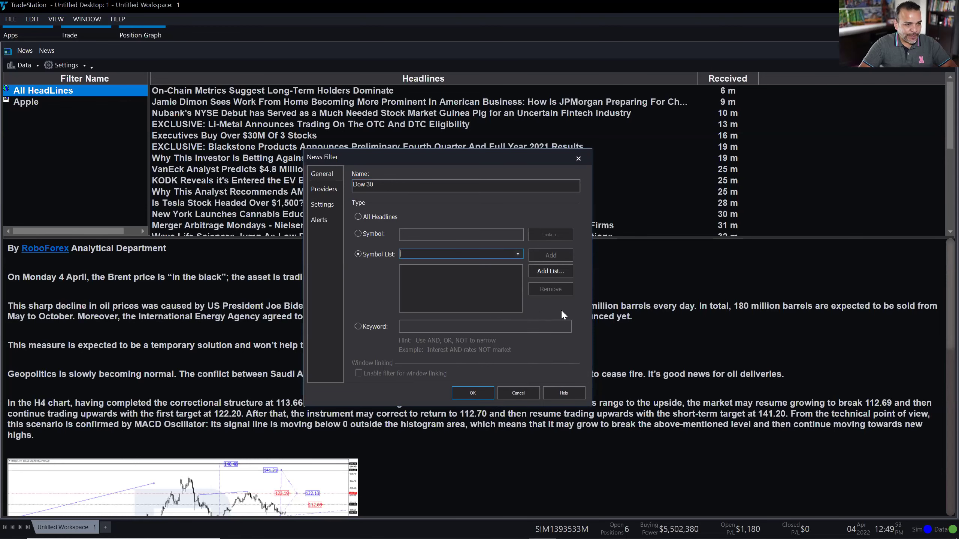
# Step: Add the Dow Jones Industrial Avg components from the TradeStation symbol lists to the filter, viewing the included symbols first
pyautogui.click(559, 274)
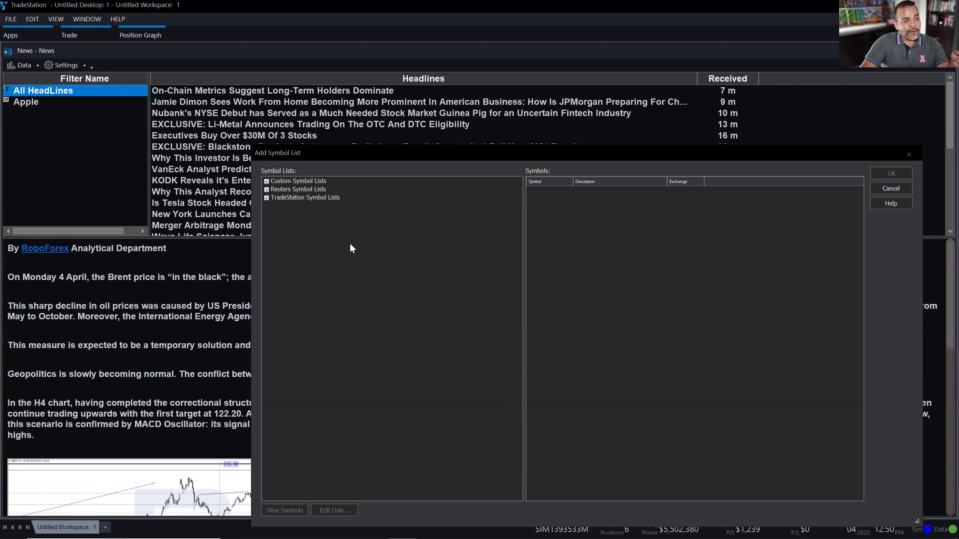
pyautogui.click(266, 198)
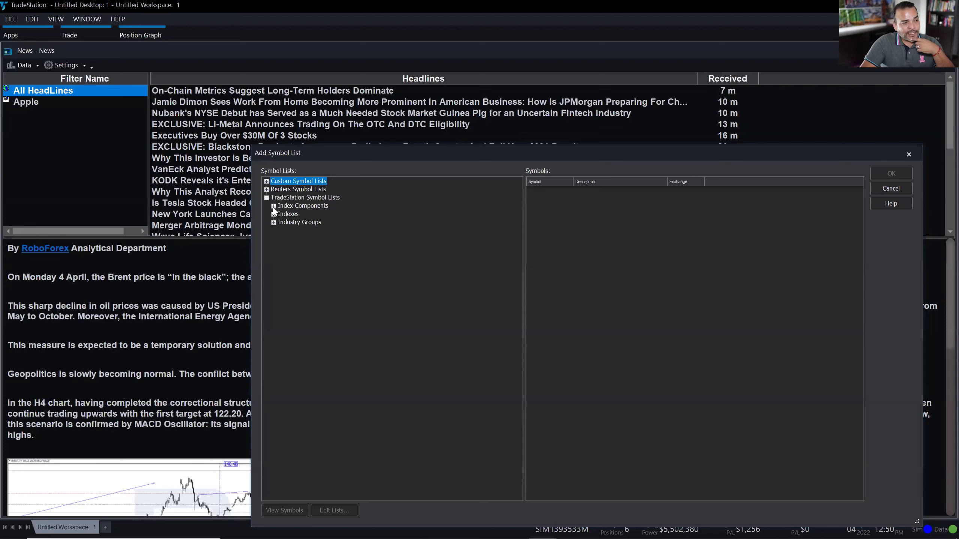
pyautogui.click(274, 207)
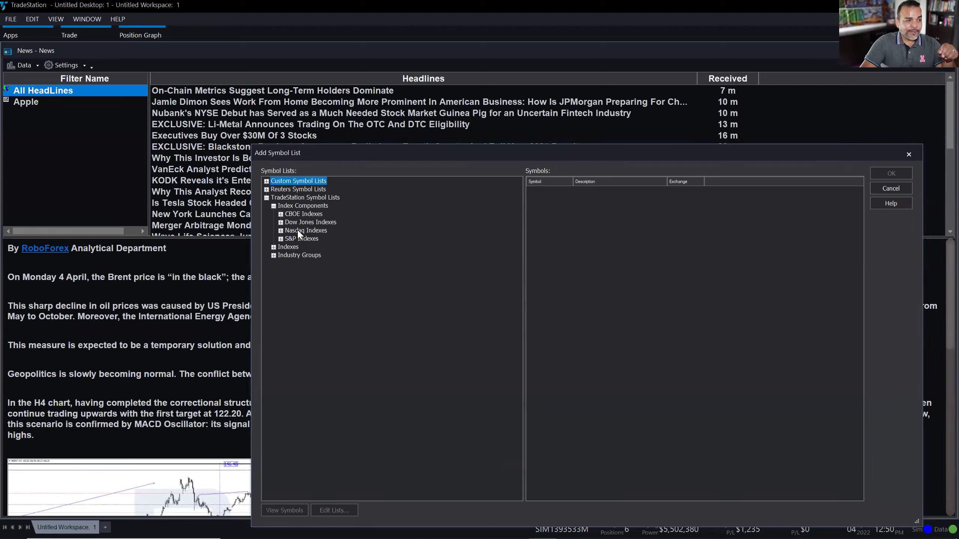
pyautogui.click(281, 223)
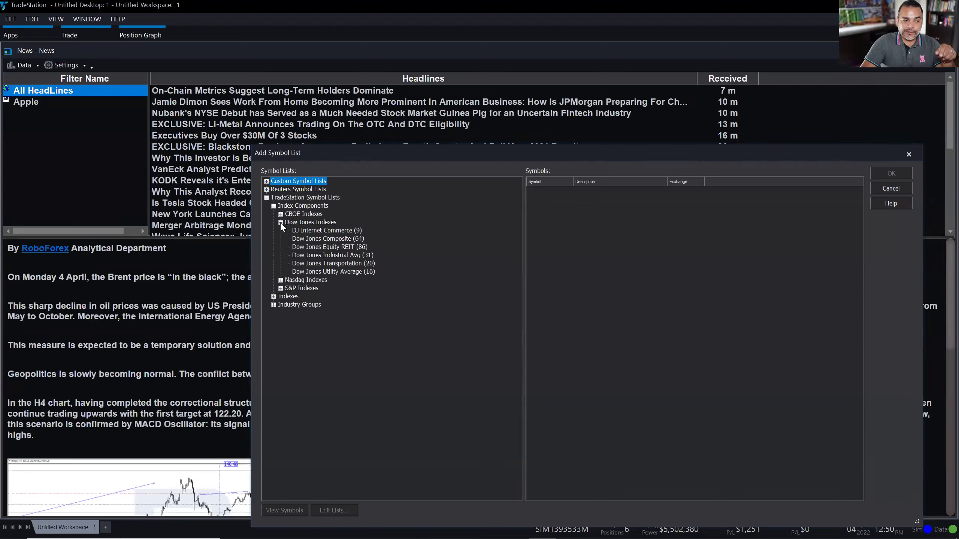
pyautogui.click(320, 256)
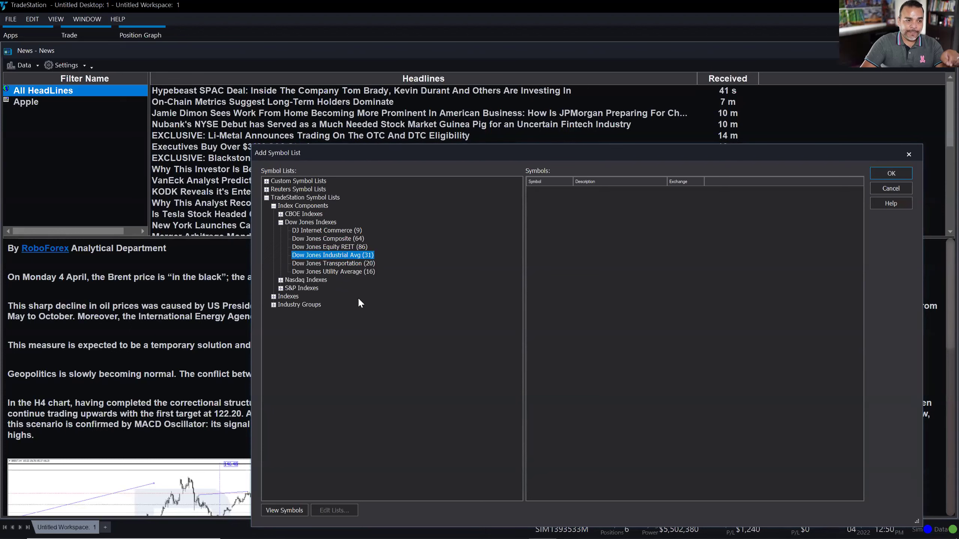
pyautogui.click(297, 511)
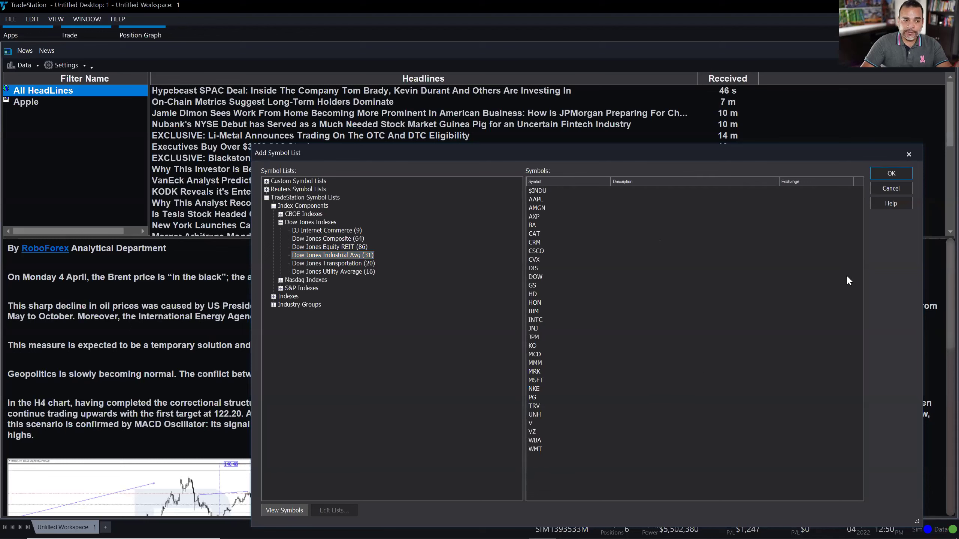
pyautogui.click(546, 192)
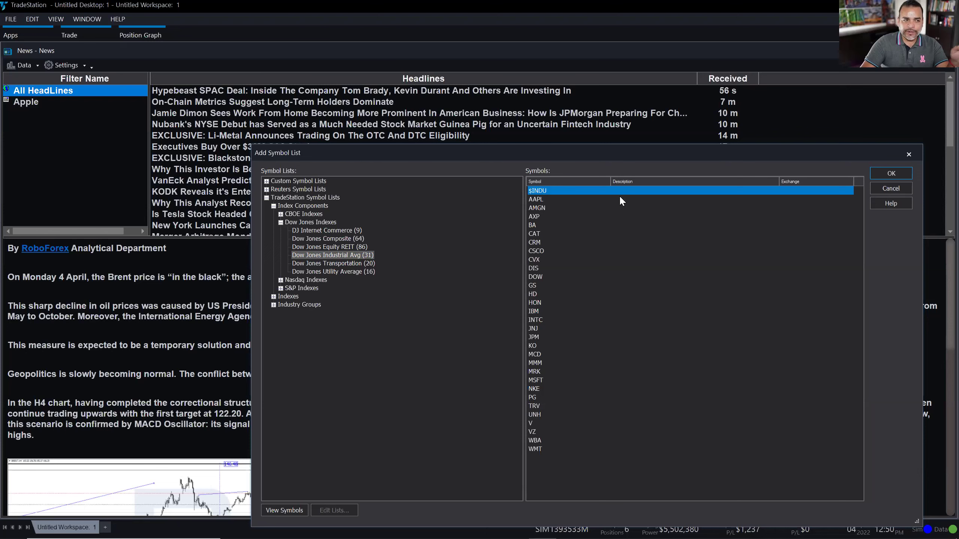
pyautogui.click(891, 173)
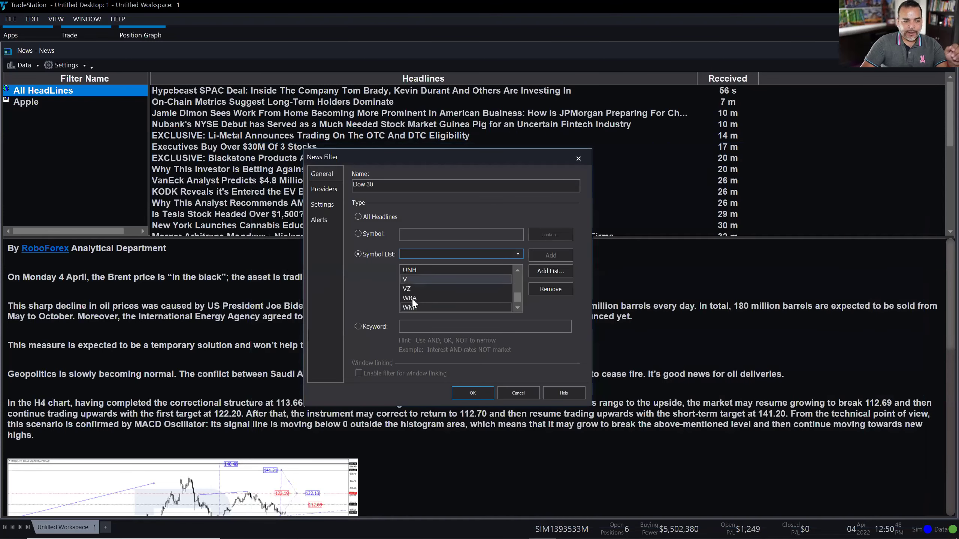
# Step: Remove $INDU from the filter's symbol list and save the Dow 30 filter
pyautogui.moveTo(519, 302); pyautogui.dragTo(520, 281)
pyautogui.click(423, 271)
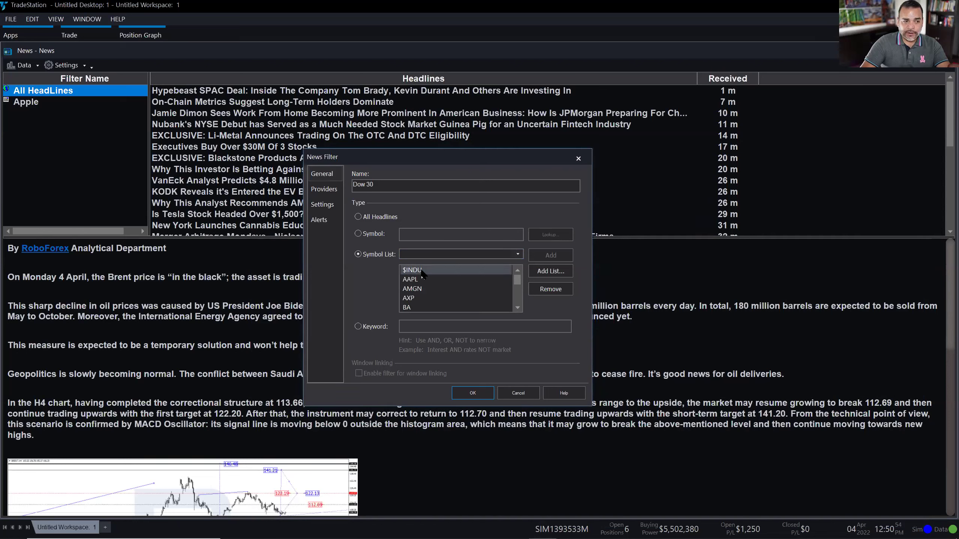
pyautogui.click(559, 294)
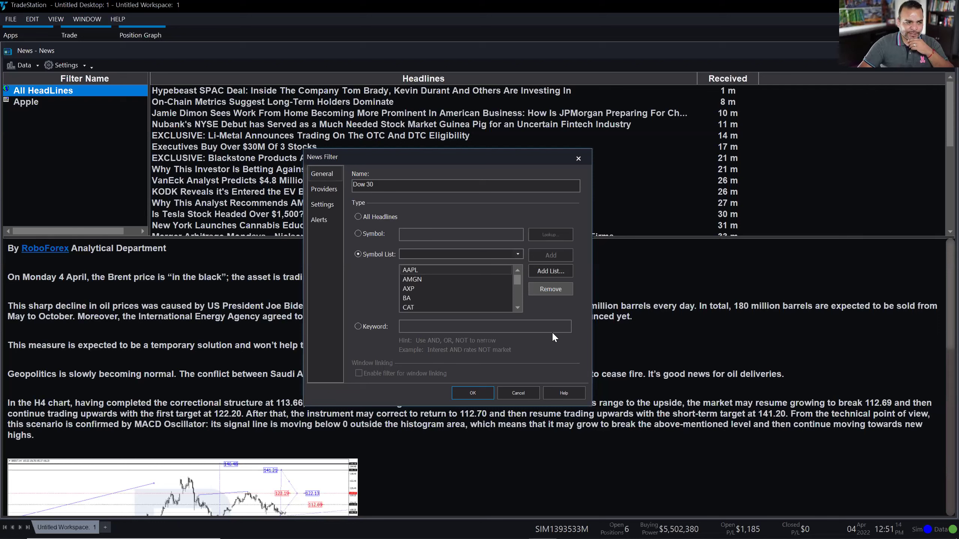
pyautogui.click(468, 394)
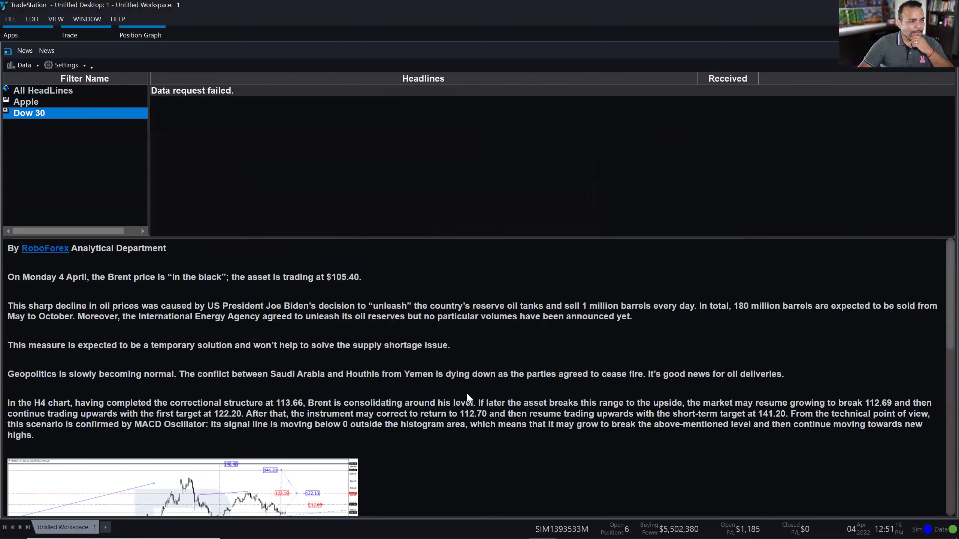
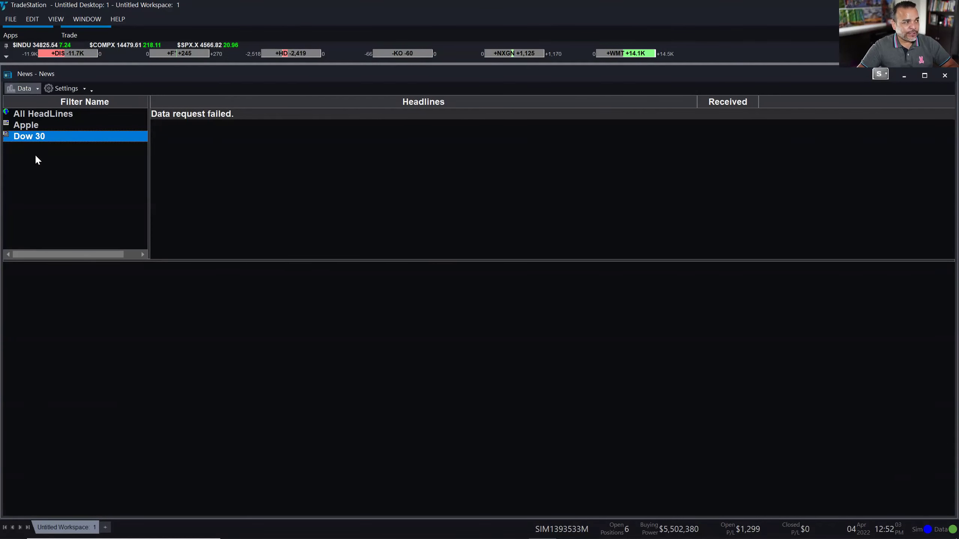
# Step: Start a new news filter and set its type to Symbol List
pyautogui.rightClick(45, 174)
pyautogui.moveTo(103, 203)
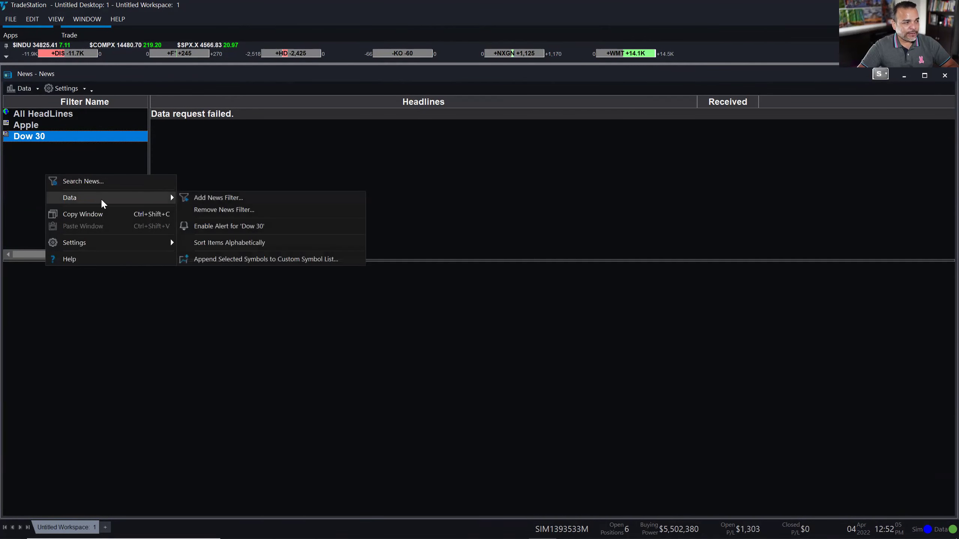
pyautogui.click(221, 199)
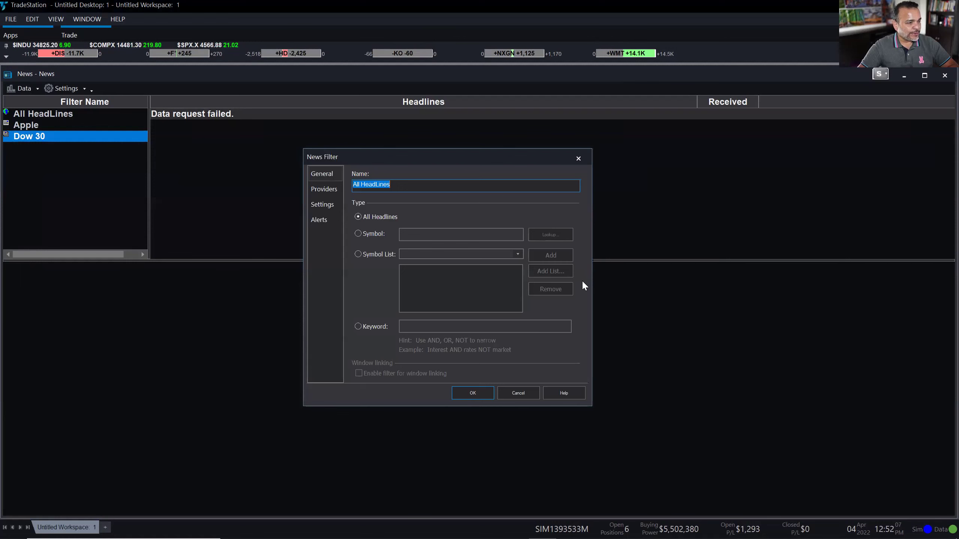
pyautogui.click(376, 255)
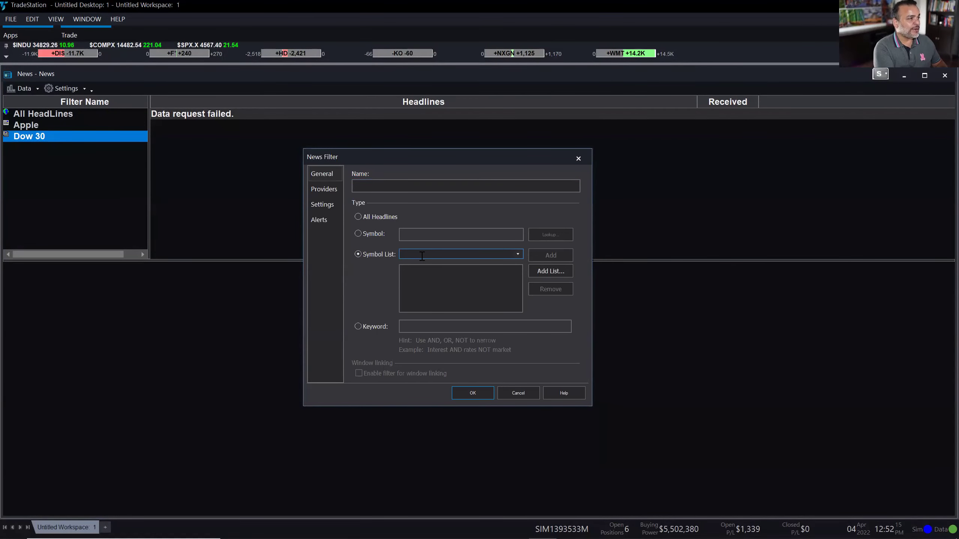
# Step: Add the symbols DIS, F, HD, KO, NXGN and WMT to the filter's symbol list
pyautogui.write('DIS')
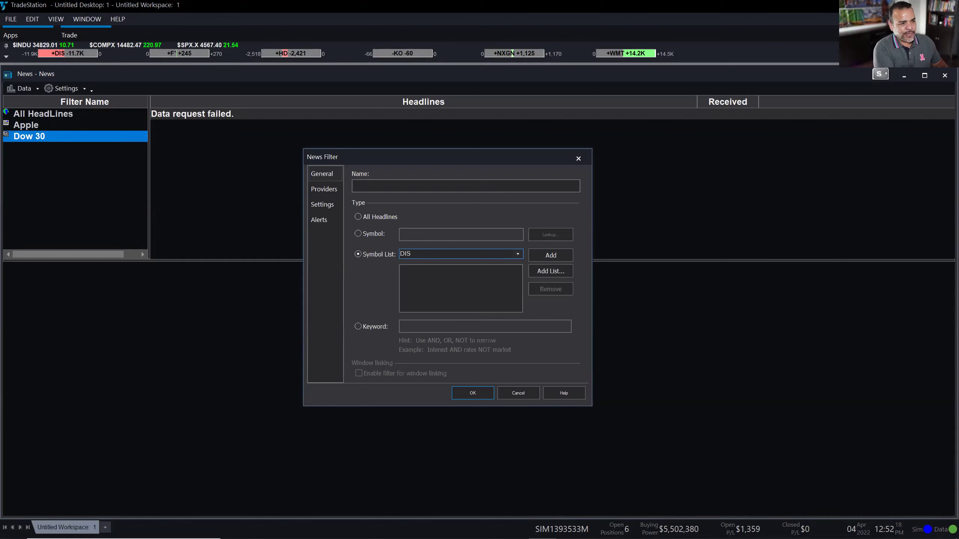
pyautogui.press('Return')
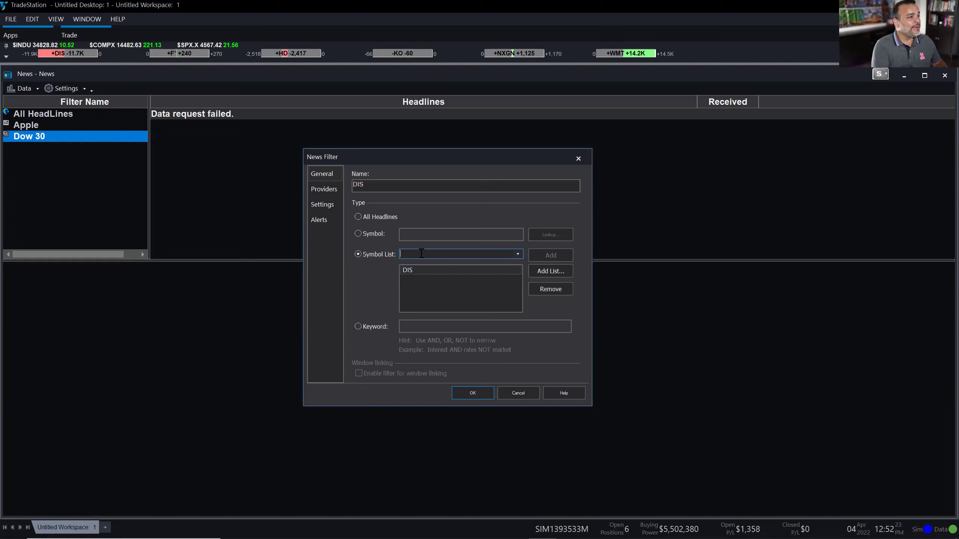
pyautogui.write('F')
pyautogui.press('Return')
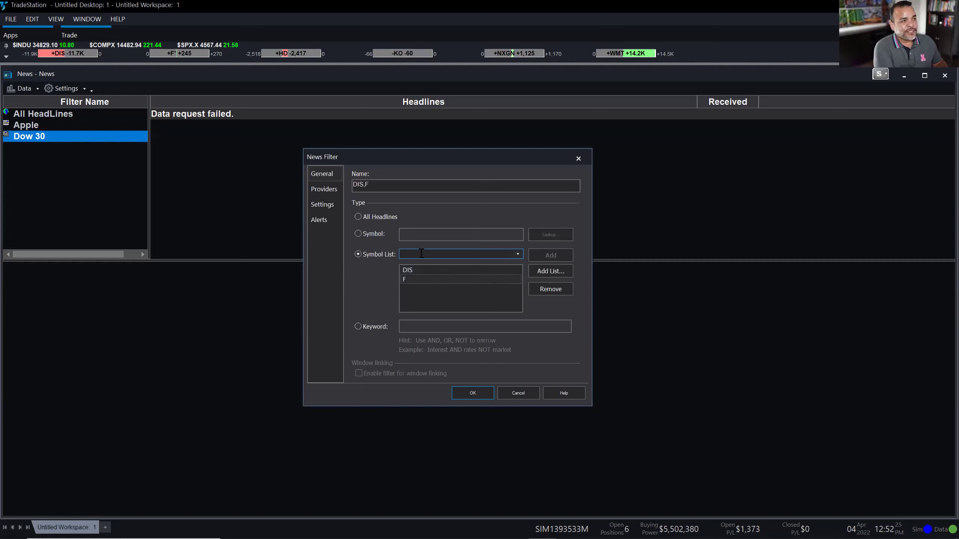
pyautogui.write('HD')
pyautogui.press('Return')
pyautogui.write('KO')
pyautogui.press('Return')
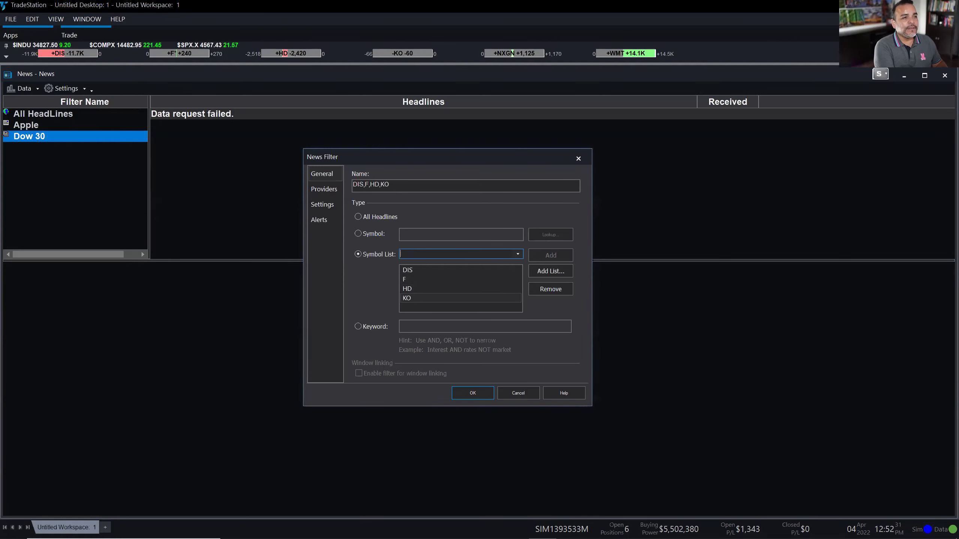
pyautogui.write('NXGN')
pyautogui.press('Return')
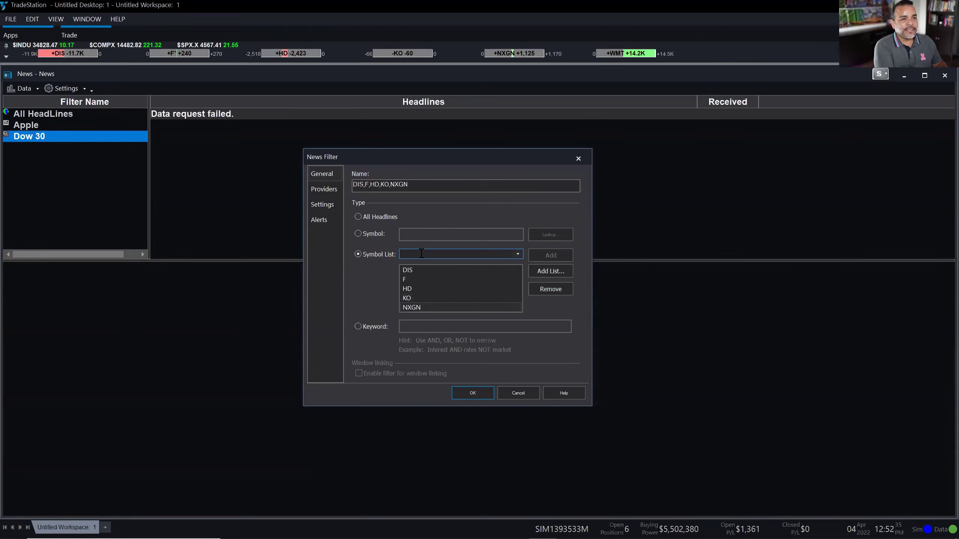
pyautogui.write('WMT')
pyautogui.press('Return')
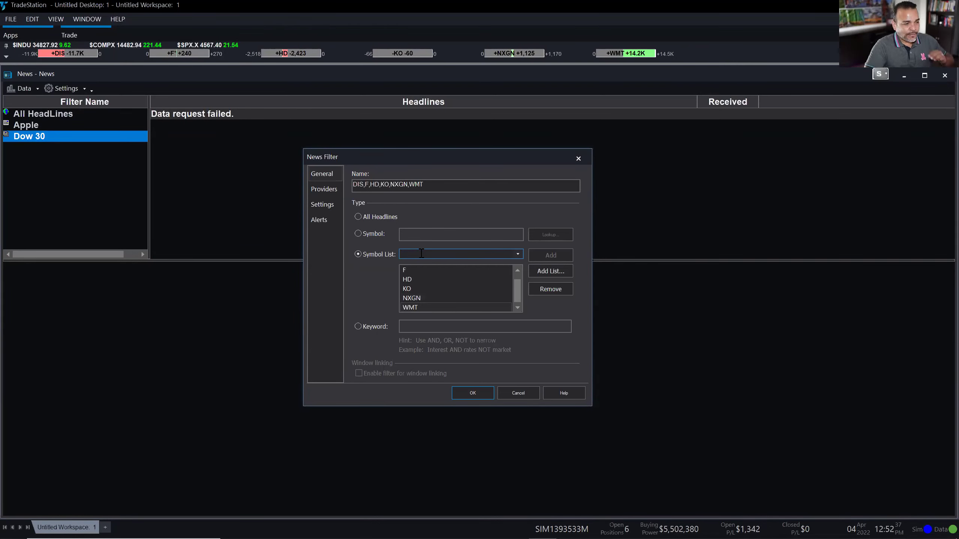
# Step: Name the filter My Positions and save it
pyautogui.click(327, 176)
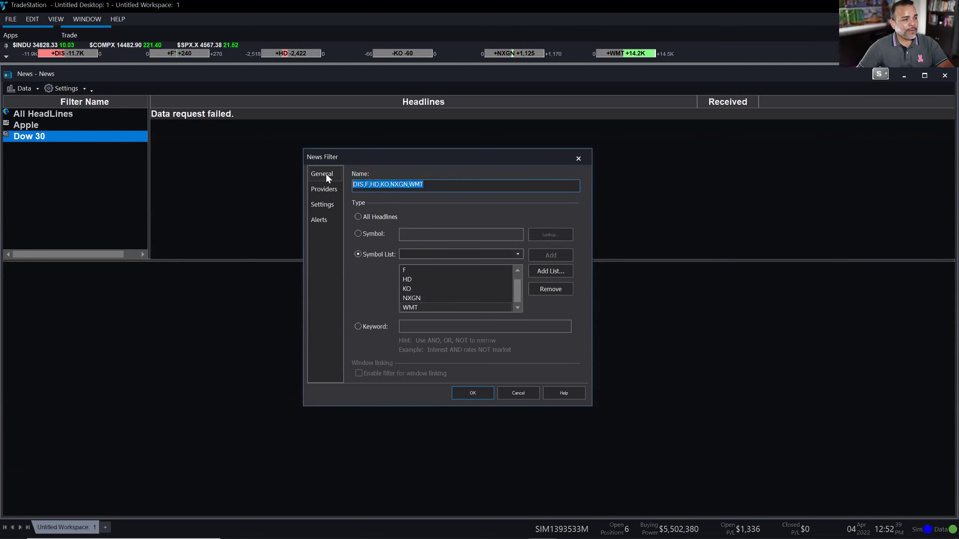
pyautogui.write('My Positions')
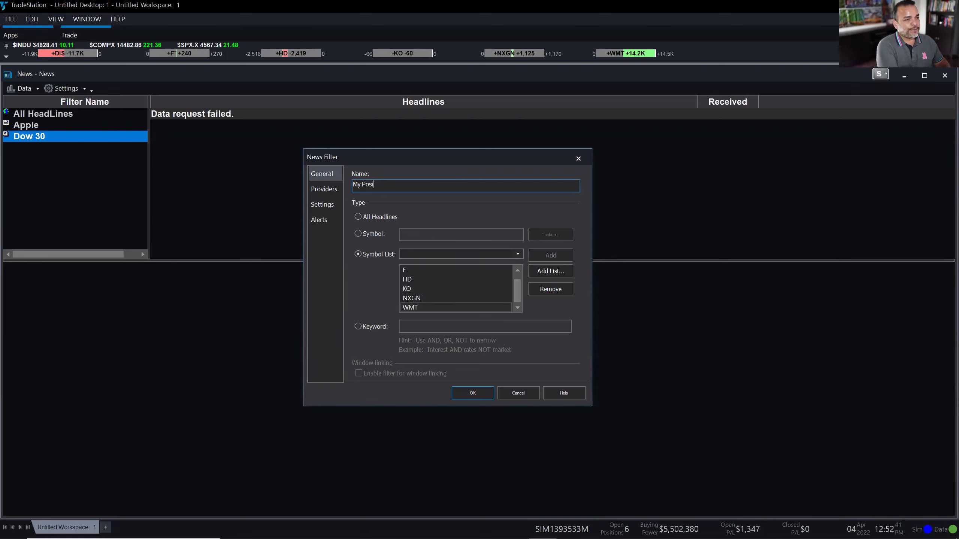
pyautogui.click(479, 392)
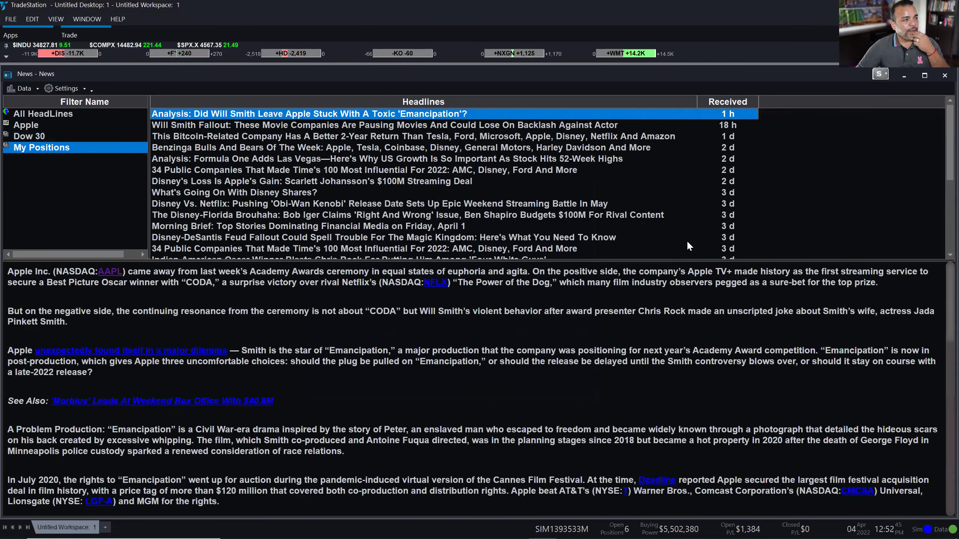
# Step: View the soft drinks story and look through the other My Positions headlines
pyautogui.click(718, 193)
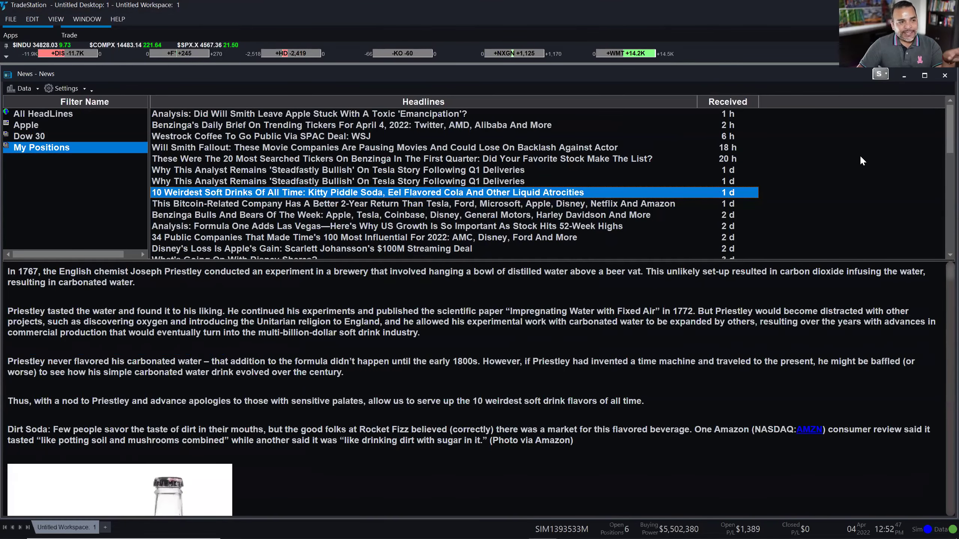
pyautogui.moveTo(943, 151); pyautogui.dragTo(943, 211)
pyautogui.scroll(8, 278, 187)
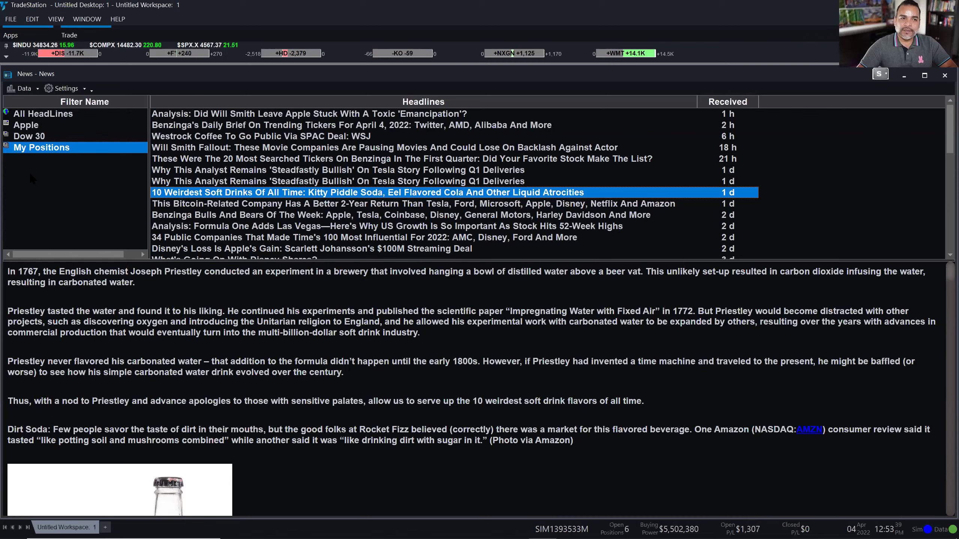
# Step: Edit the My Positions filter to enable its alert with custom settings instead of the global messaging preferences
pyautogui.rightClick(70, 147)
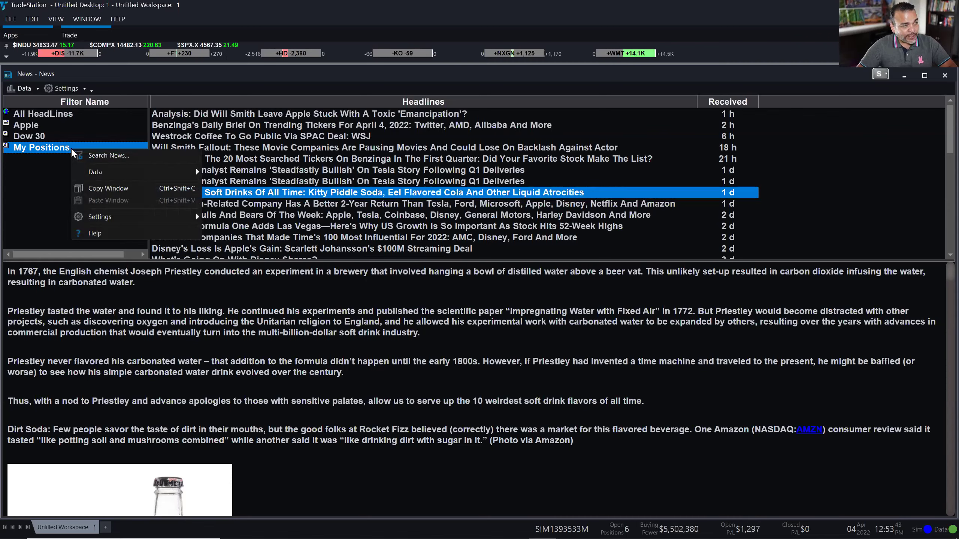
pyautogui.click(126, 160)
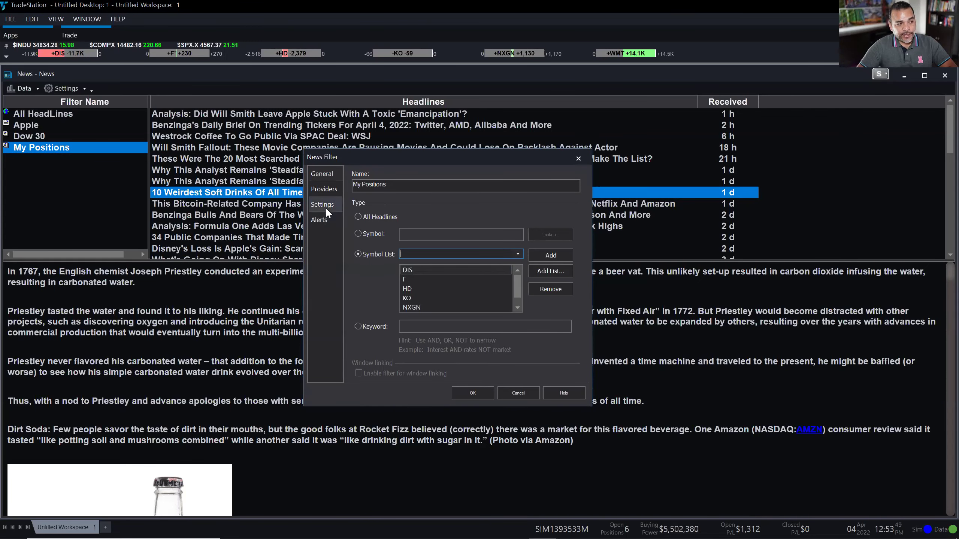
pyautogui.click(327, 222)
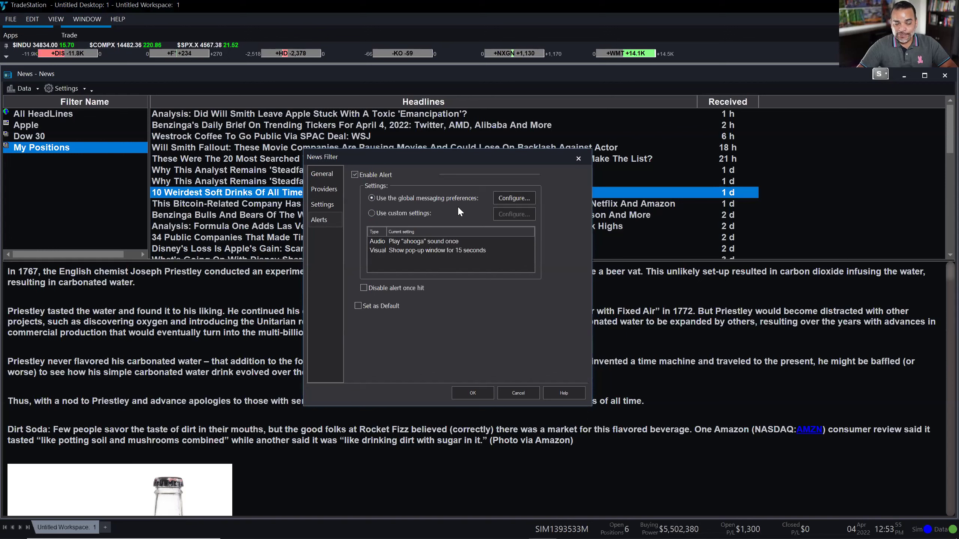
pyautogui.click(424, 217)
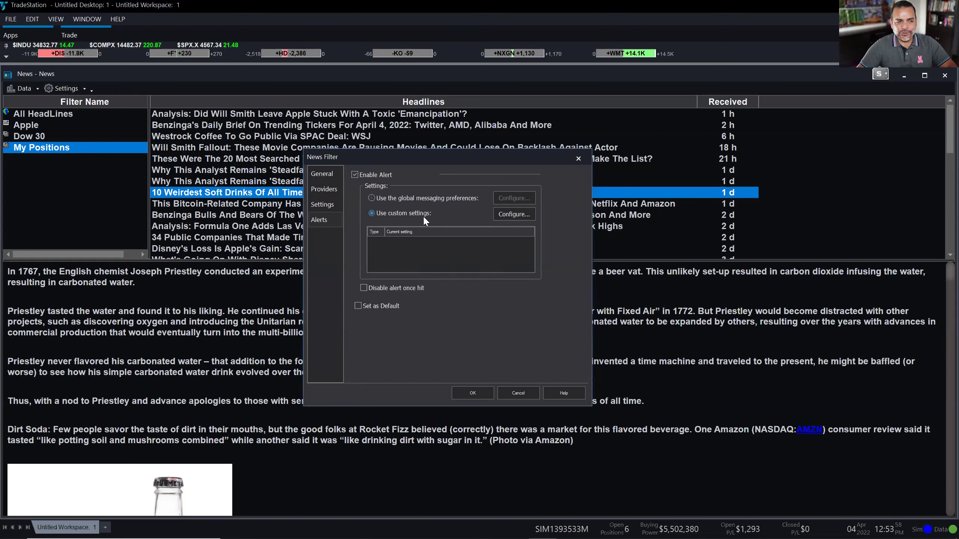
# Step: Configure the custom alert with the ahooga sound played once and a visual pop-up window, and save the filter
pyautogui.click(527, 215)
pyautogui.click(385, 197)
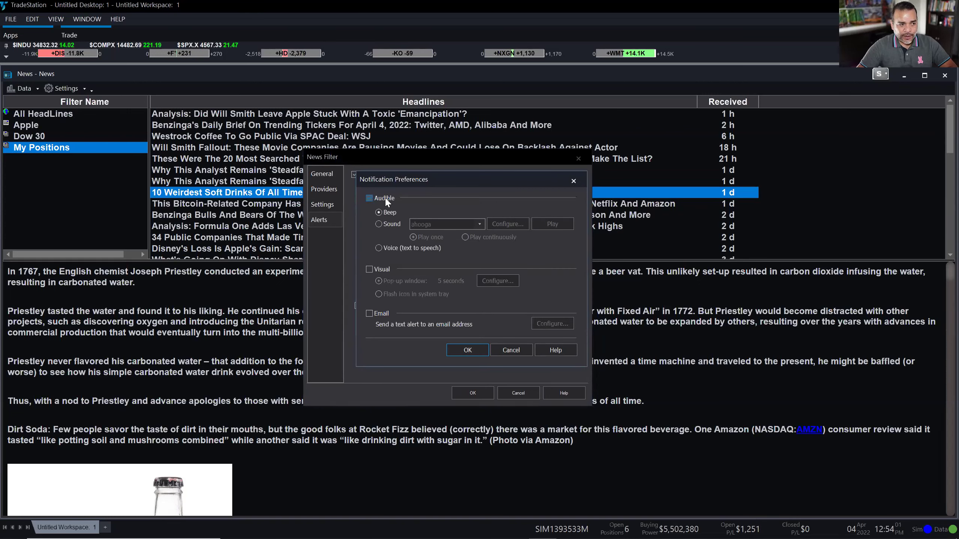
pyautogui.click(391, 225)
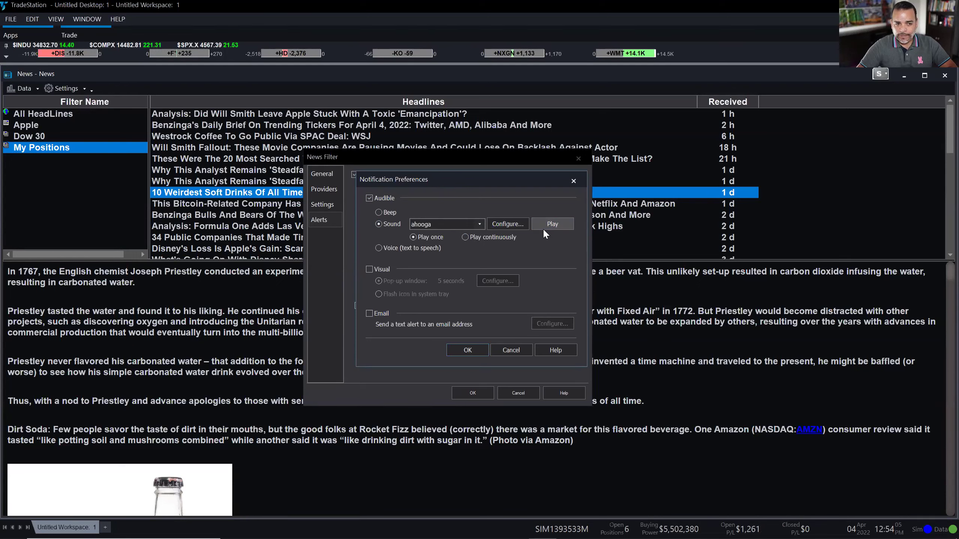
pyautogui.click(379, 271)
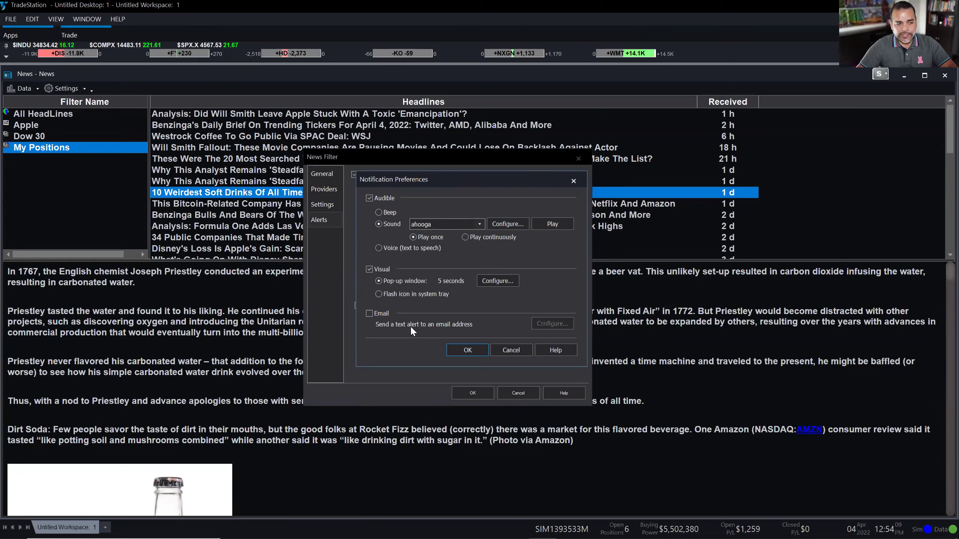
pyautogui.click(476, 349)
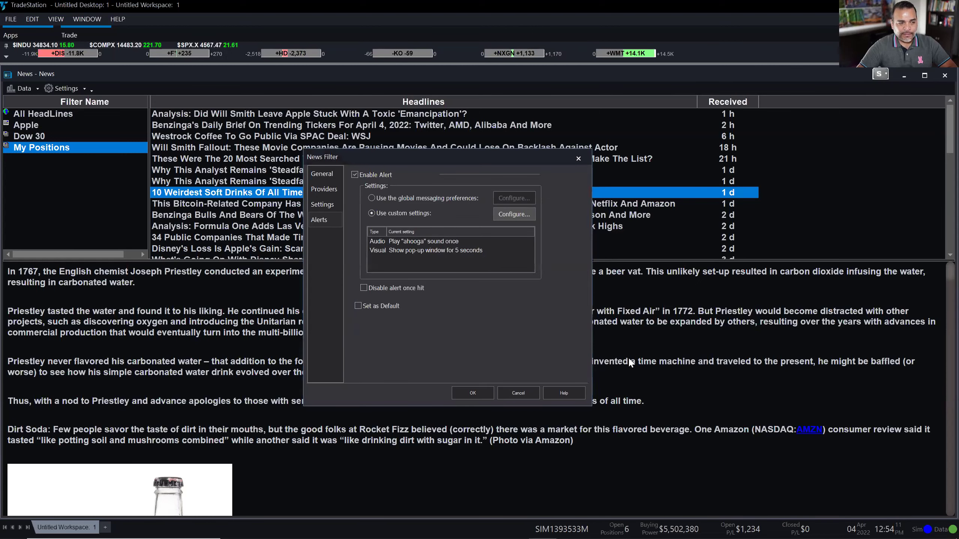
pyautogui.click(473, 393)
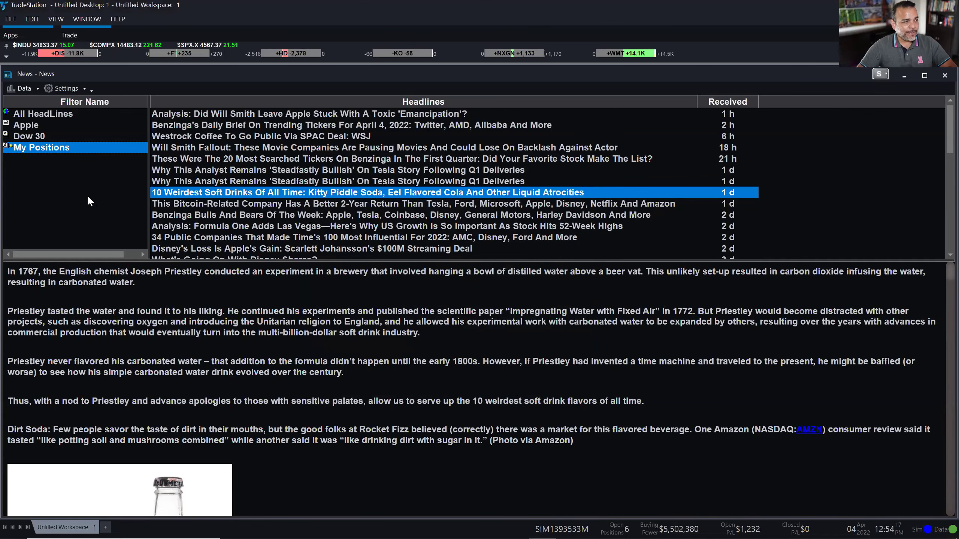
# Step: Check the headlines of the Dow 30, Apple and My Positions filters in turn
pyautogui.click(63, 137)
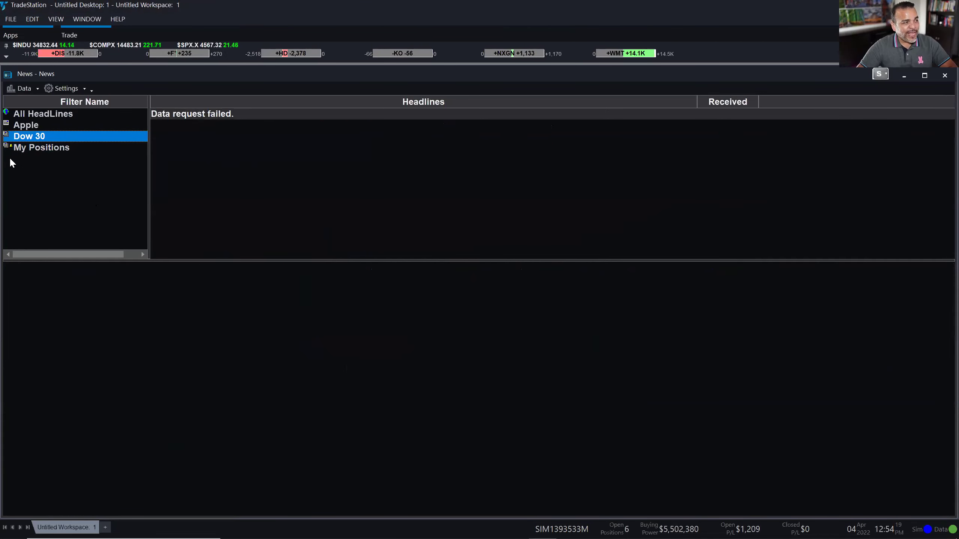
pyautogui.click(23, 127)
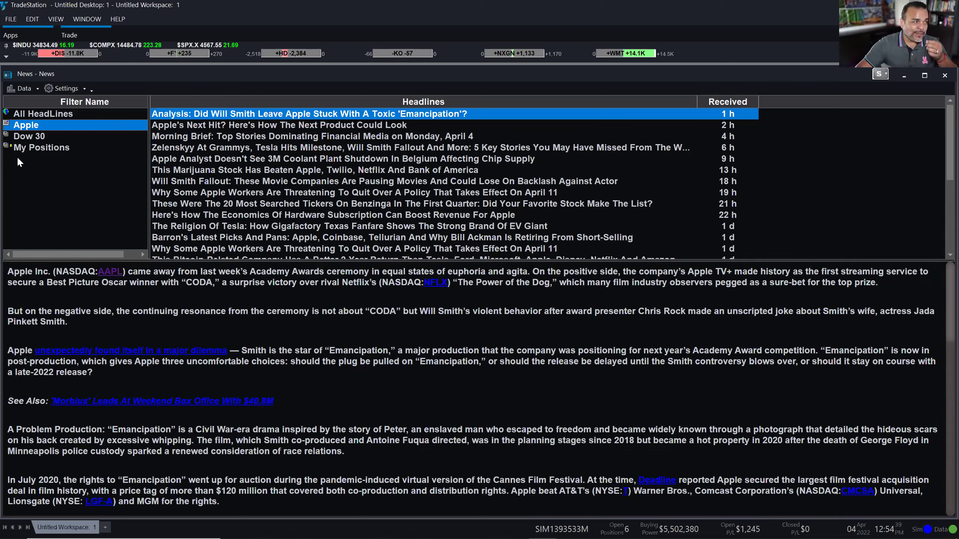
pyautogui.click(74, 150)
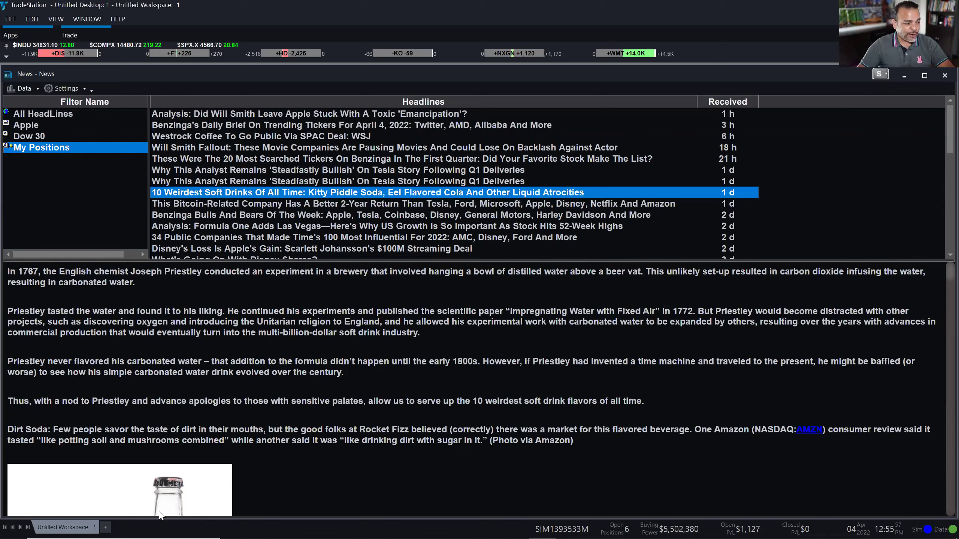
# Step: Open TradeManager in a new workspace and enlarge its window to fill the workspace
pyautogui.click(105, 527)
pyautogui.click(15, 37)
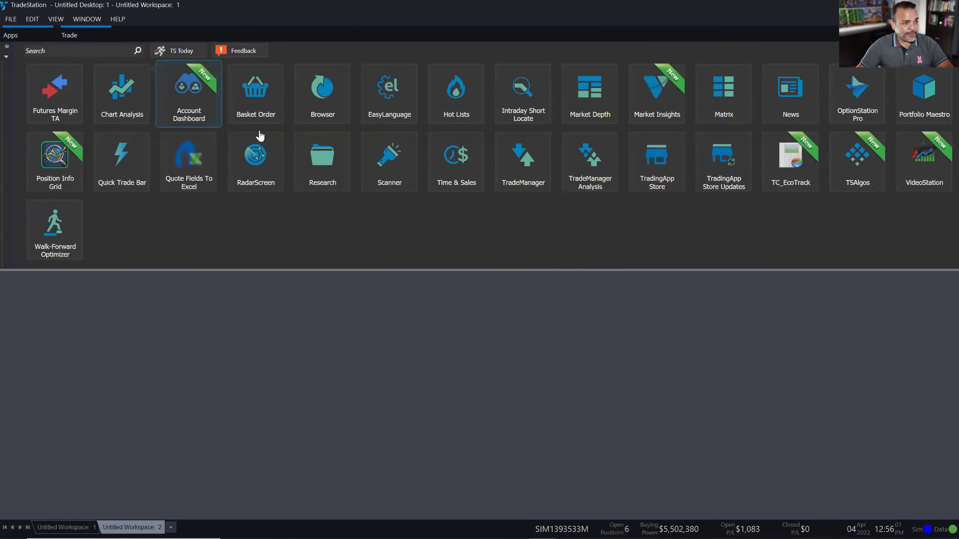
pyautogui.click(514, 171)
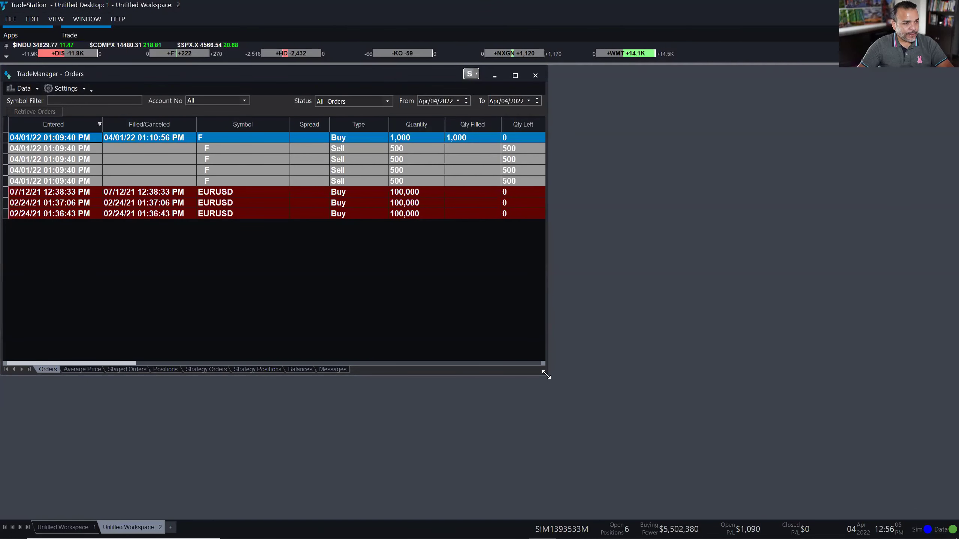
pyautogui.moveTo(546, 375); pyautogui.dragTo(956, 518)
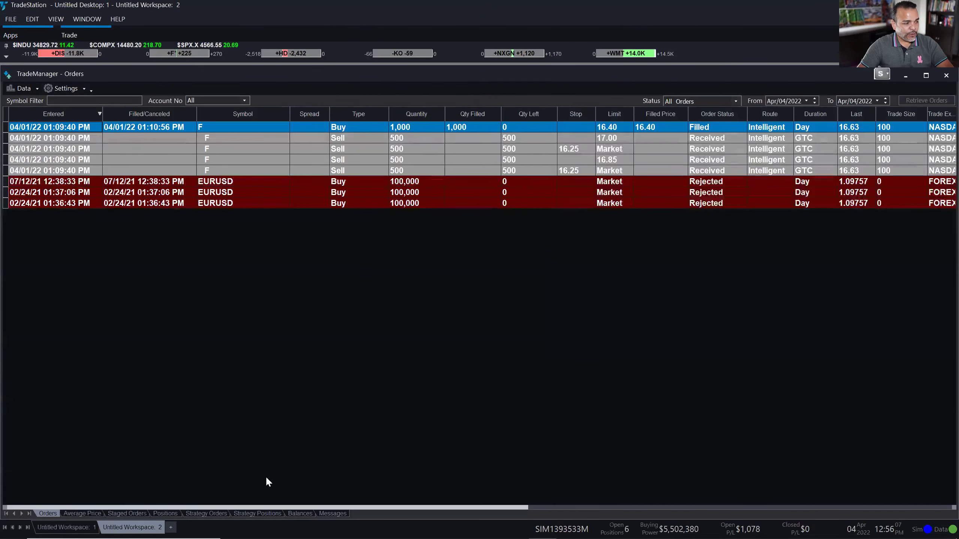
# Step: Select all symbols from WMT to DIS in TradeManager's Positions and start appending them to a custom symbol list
pyautogui.click(165, 514)
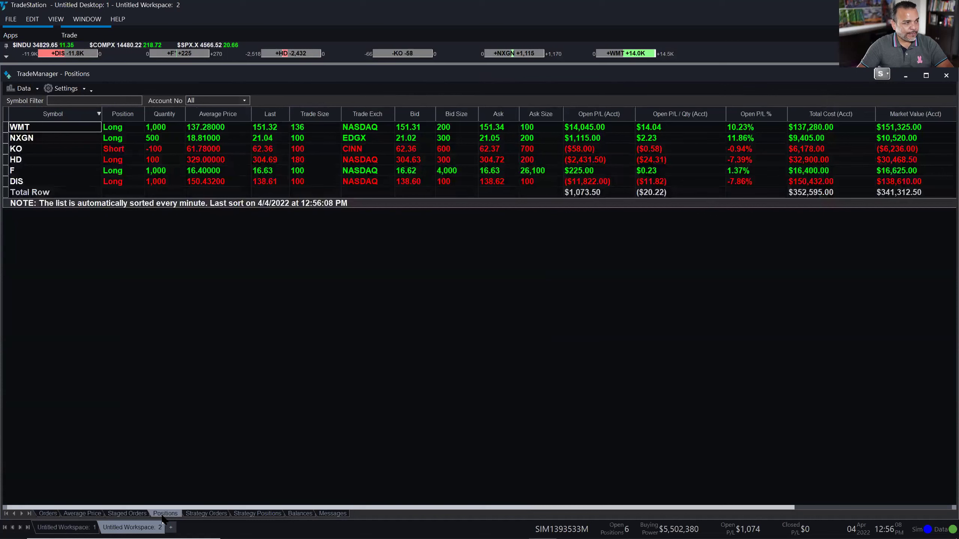
pyautogui.click(44, 181)
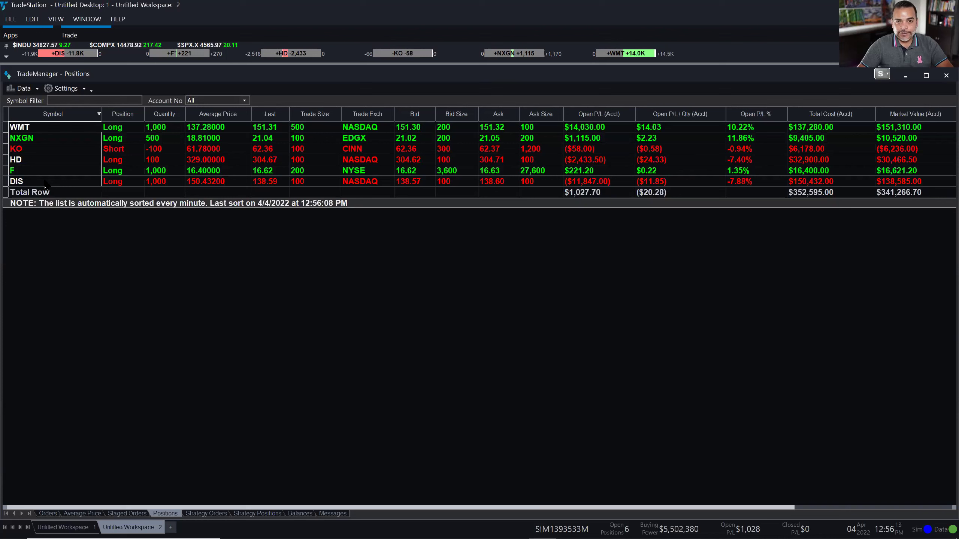
pyautogui.rightClick(75, 161)
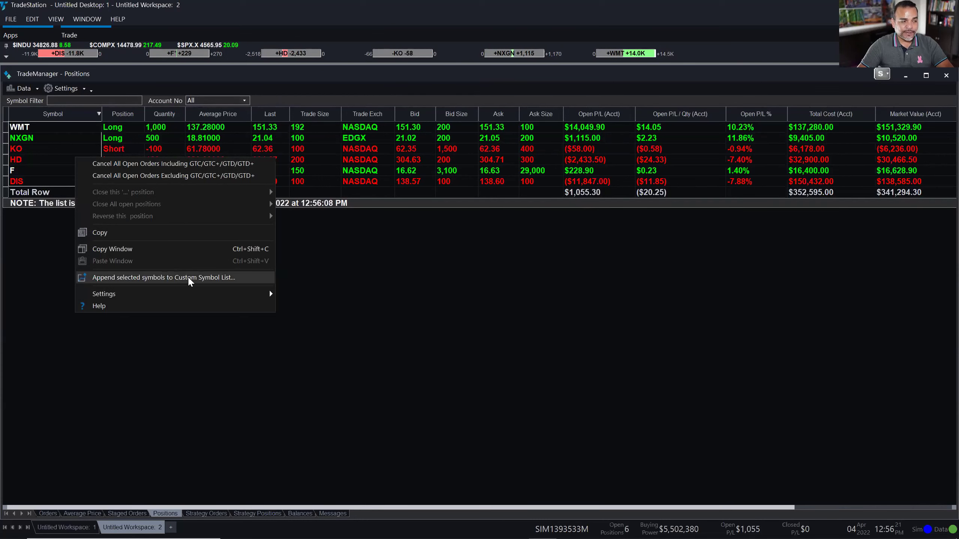
pyautogui.click(190, 278)
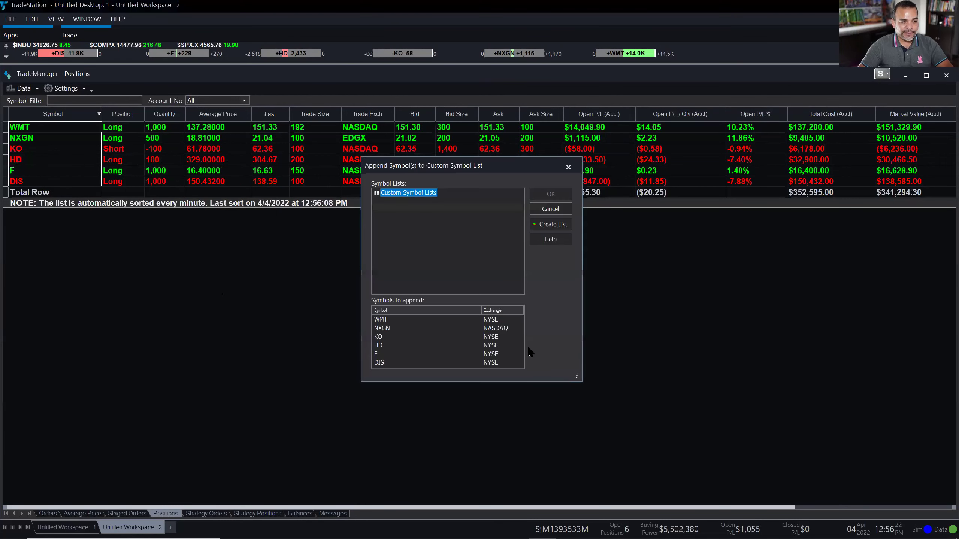
# Step: Create a custom symbol list named My Positions and append the selected position symbols to it
pyautogui.click(377, 194)
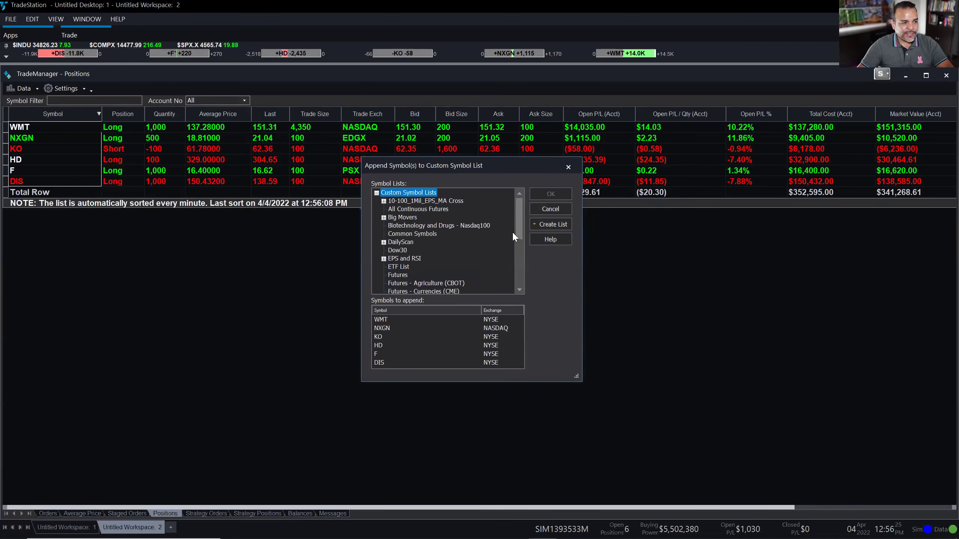
pyautogui.moveTo(520, 233)
pyautogui.mouseDown()
pyautogui.moveTo(523, 267)
pyautogui.moveTo(523, 226)
pyautogui.mouseUp()
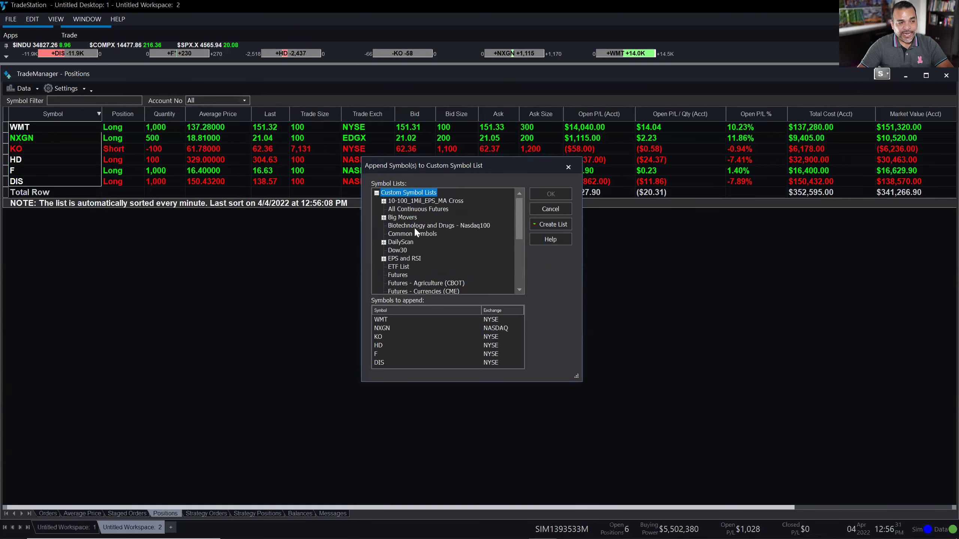
pyautogui.click(547, 225)
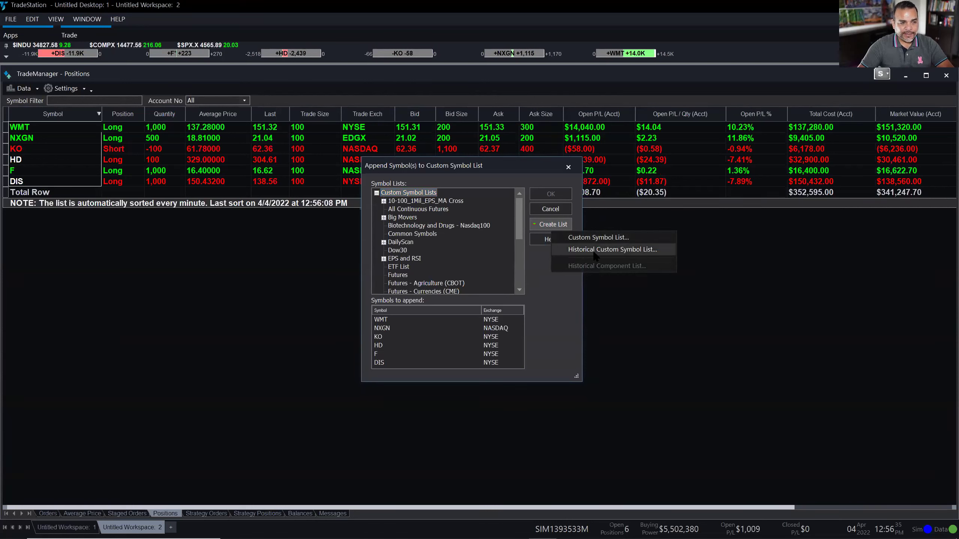
pyautogui.click(598, 238)
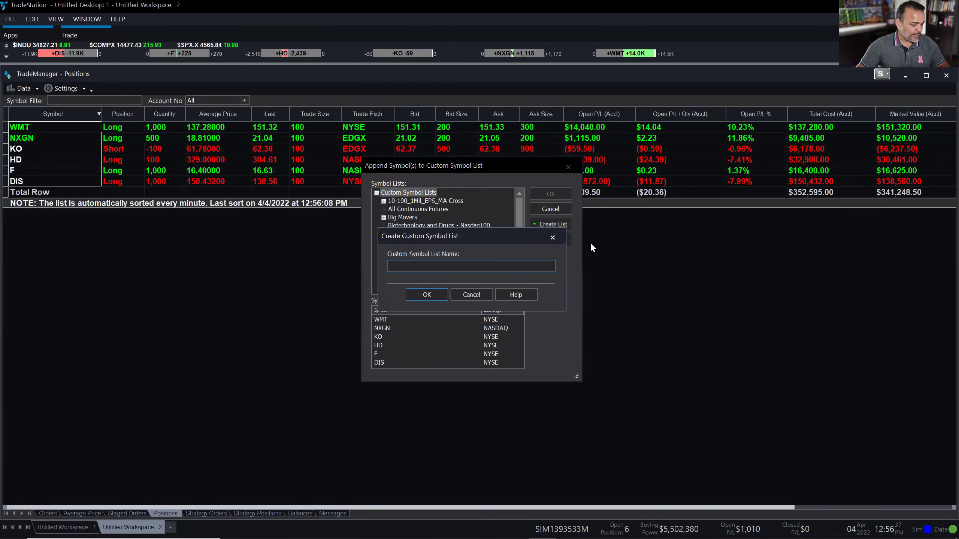
pyautogui.write('My Positions')
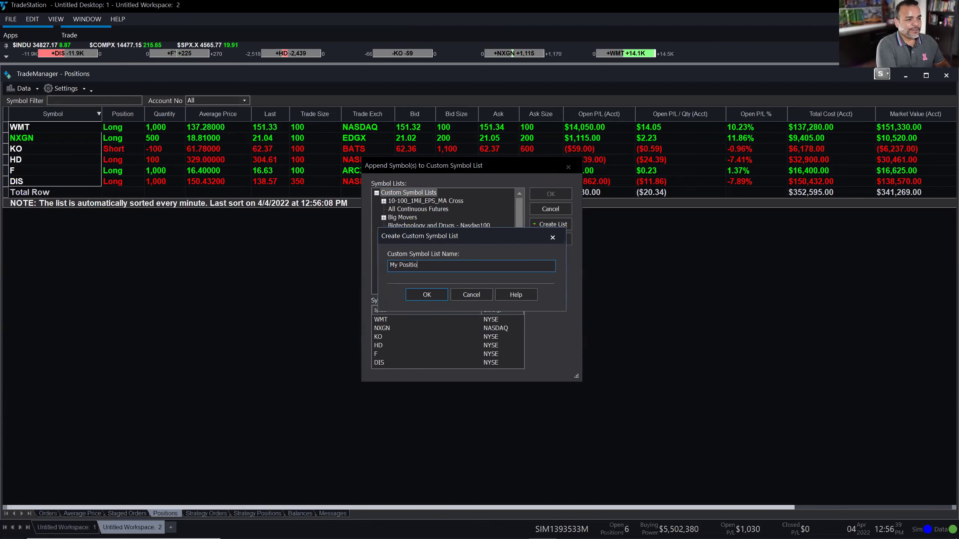
pyautogui.click(427, 295)
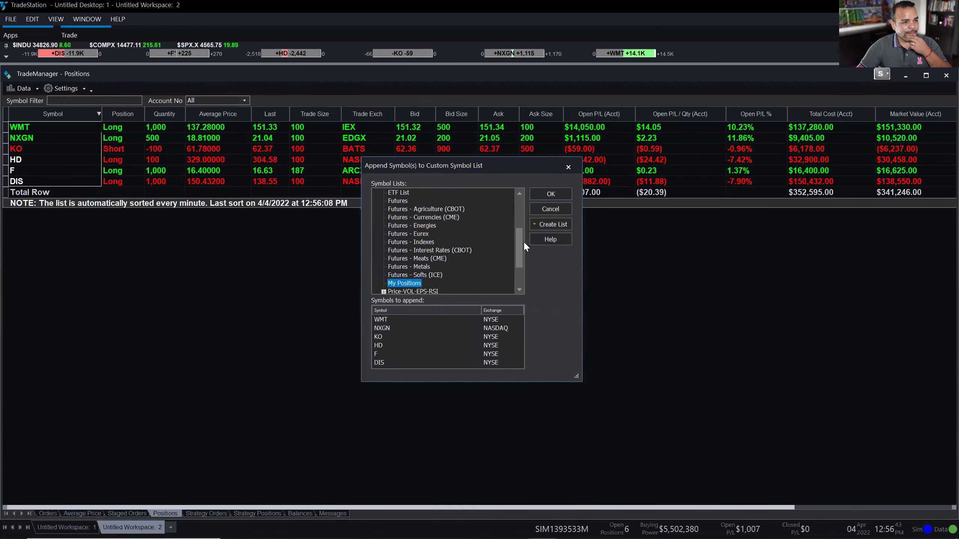
pyautogui.click(551, 195)
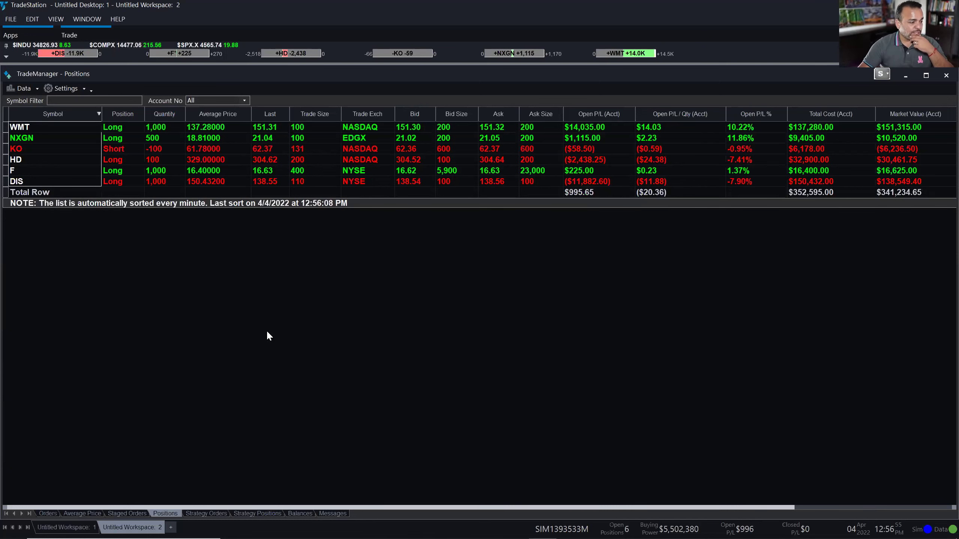
# Step: Return to the first workspace and remove the existing My Positions filter from the News window
pyautogui.click(75, 527)
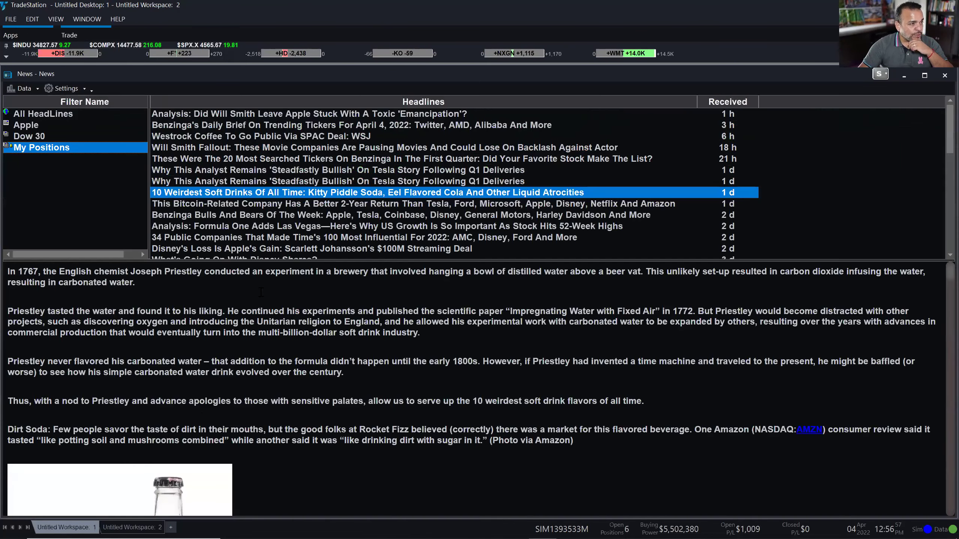
pyautogui.rightClick(62, 154)
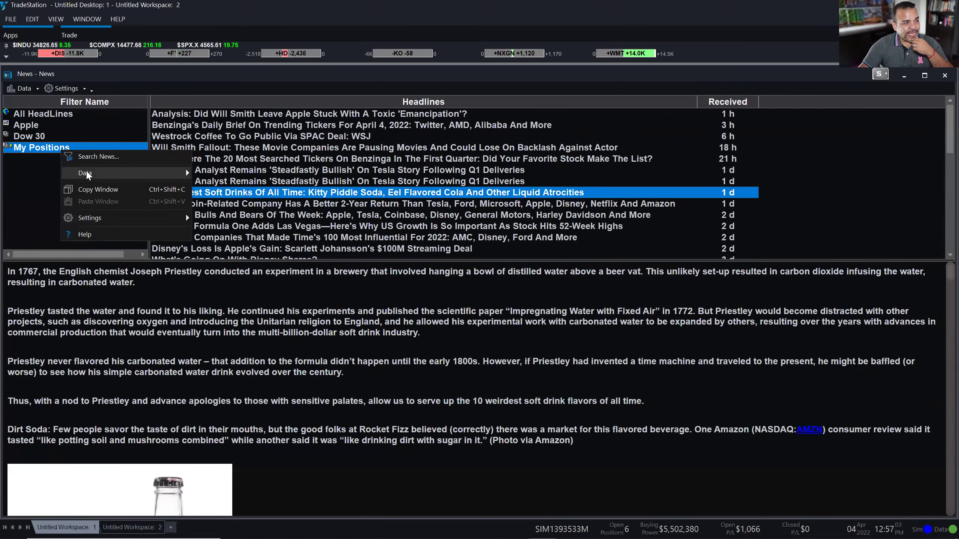
pyautogui.moveTo(89, 175)
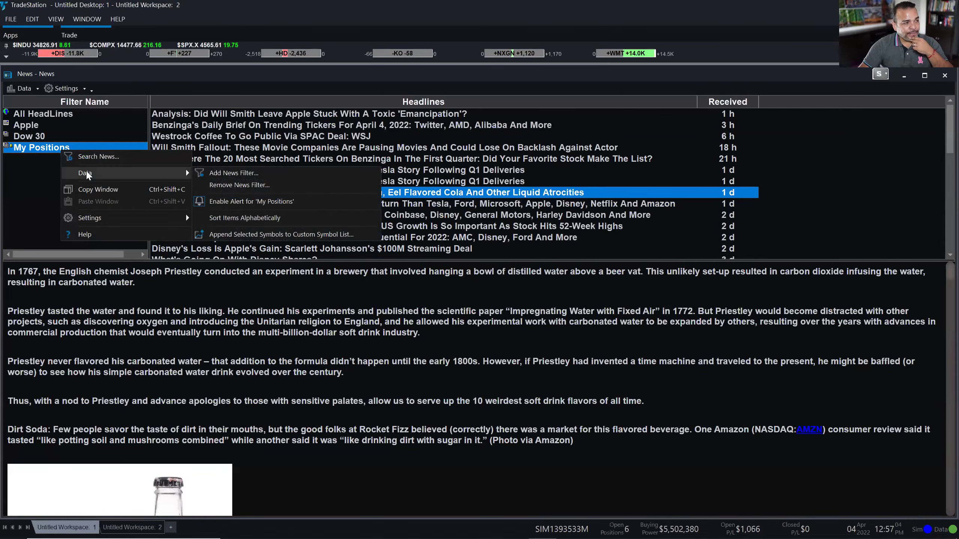
pyautogui.click(248, 186)
pyautogui.click(476, 314)
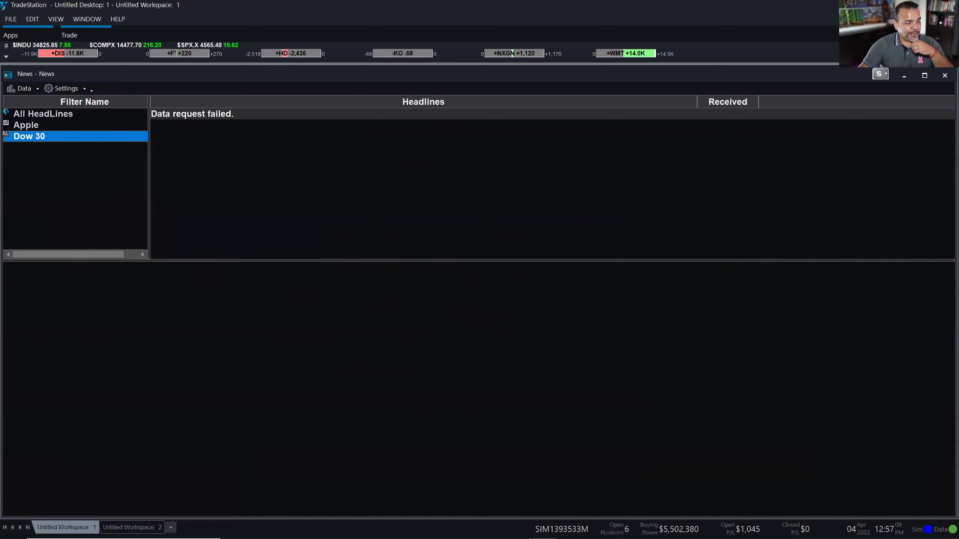
# Step: Start a new symbol-list news filter and load it with the symbols of the My Positions custom list, viewing them first
pyautogui.rightClick(93, 190)
pyautogui.moveTo(128, 213)
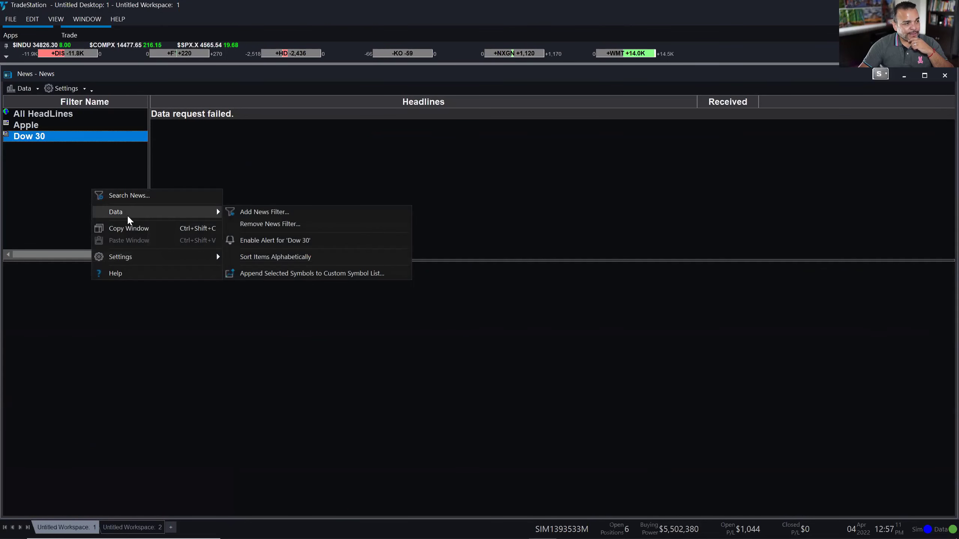
pyautogui.click(278, 215)
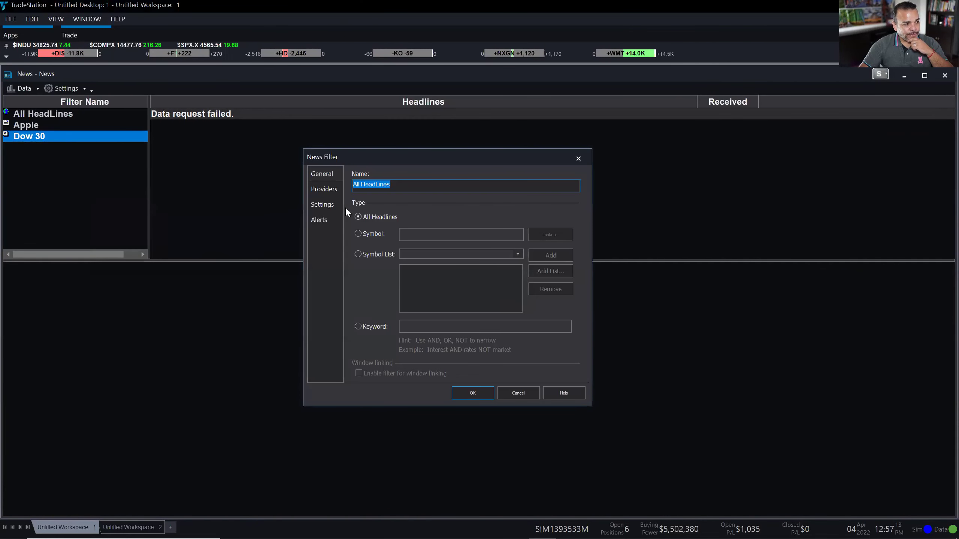
pyautogui.click(373, 254)
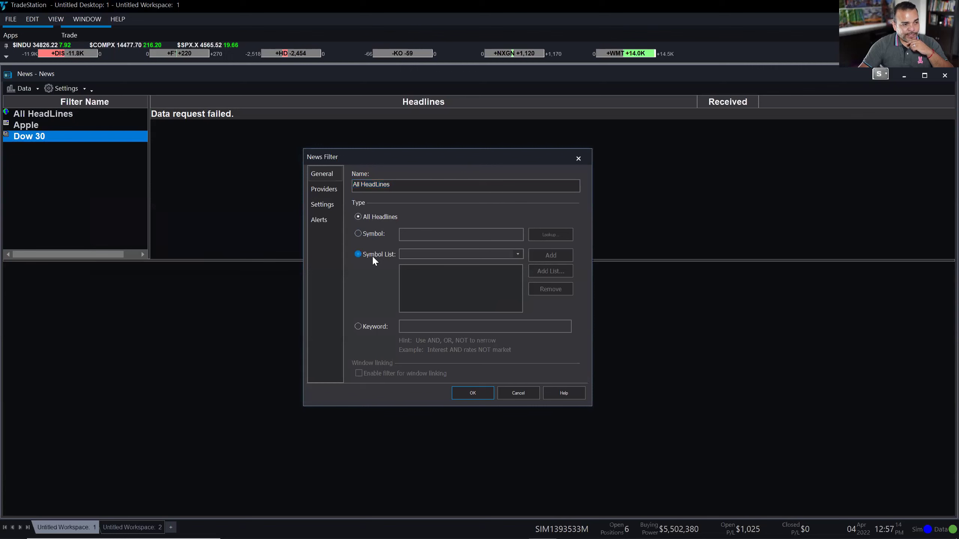
pyautogui.click(569, 273)
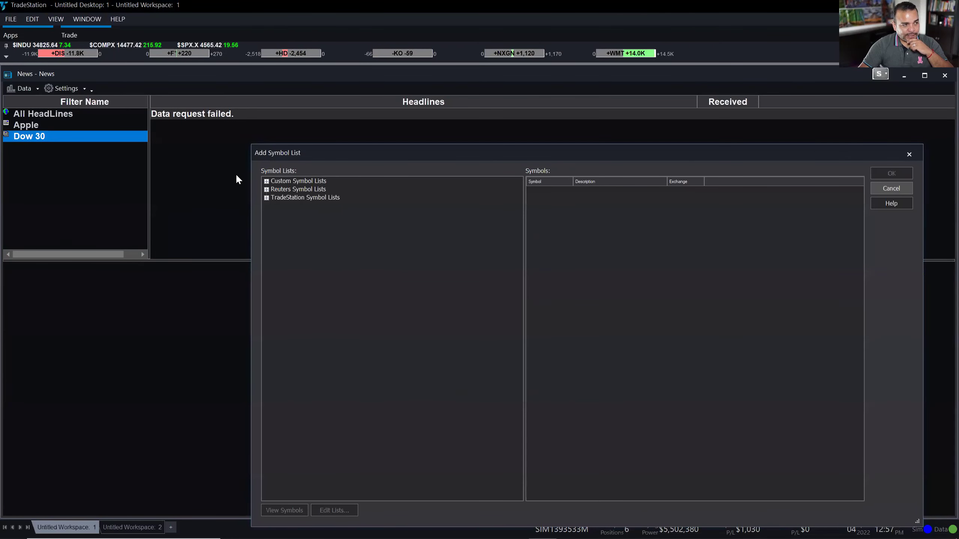
pyautogui.click(267, 181)
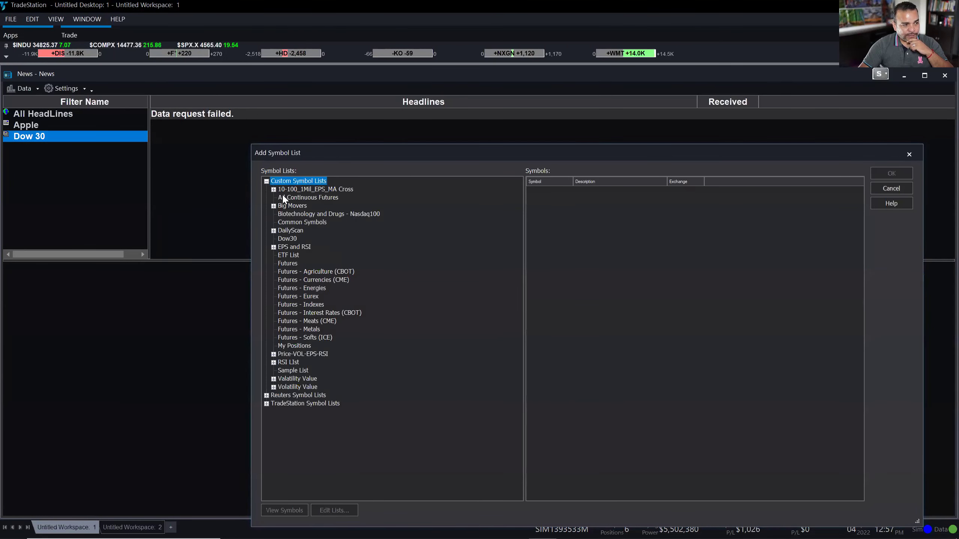
pyautogui.click(306, 346)
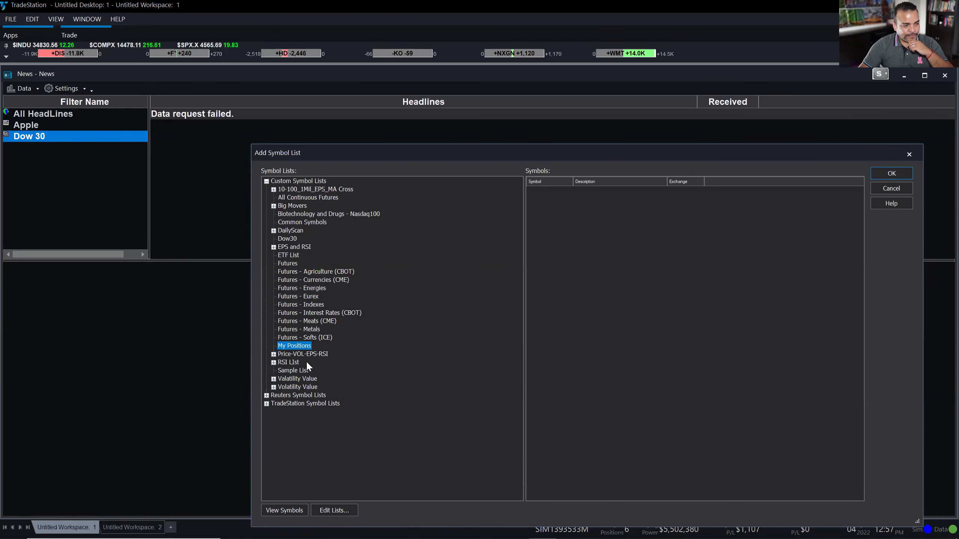
pyautogui.click(300, 509)
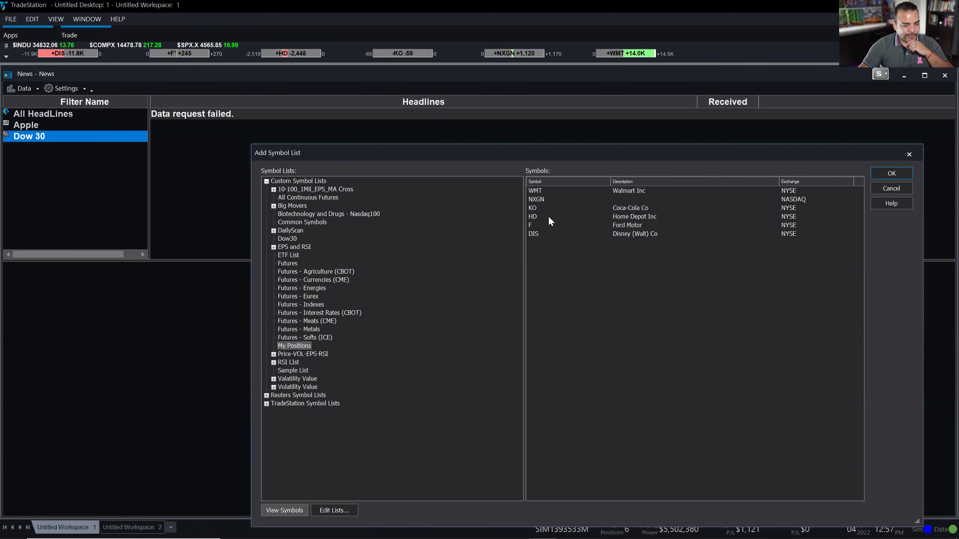
pyautogui.click(895, 174)
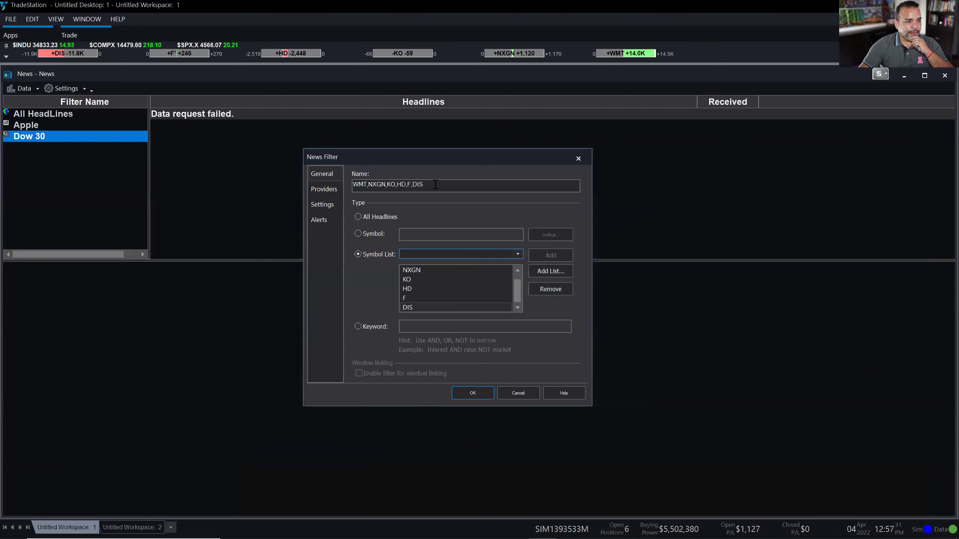
# Step: Name the new news filter My Positions and save it
pyautogui.moveTo(442, 185); pyautogui.dragTo(308, 177)
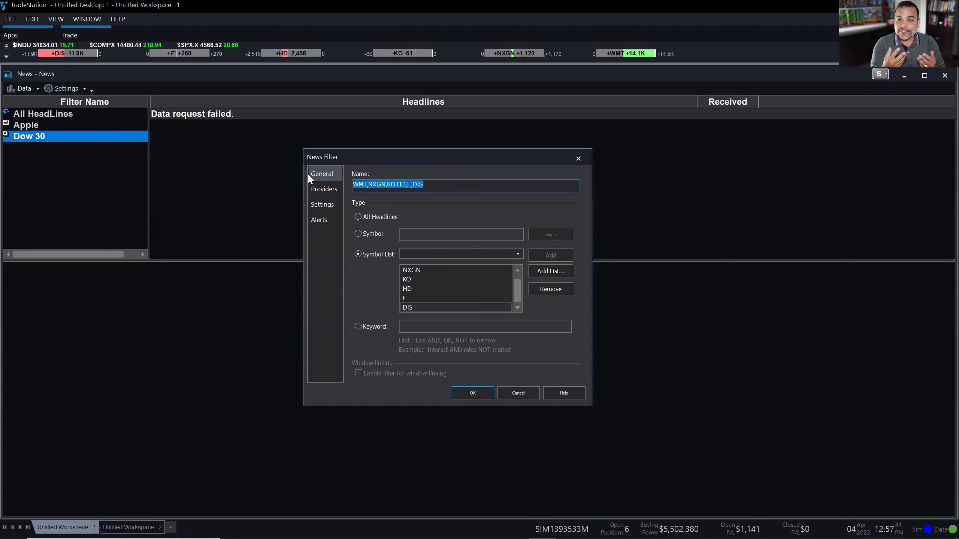
pyautogui.write('My Positions')
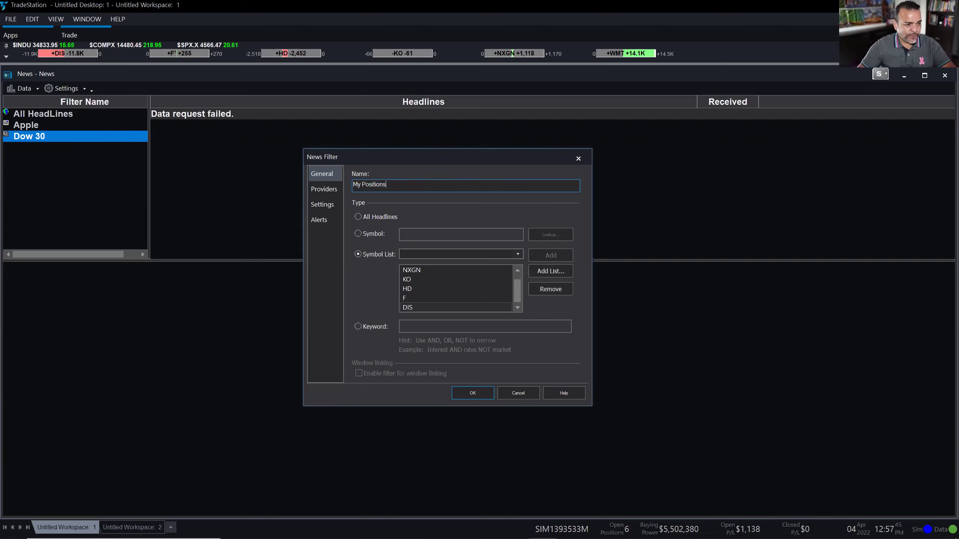
pyautogui.click(467, 395)
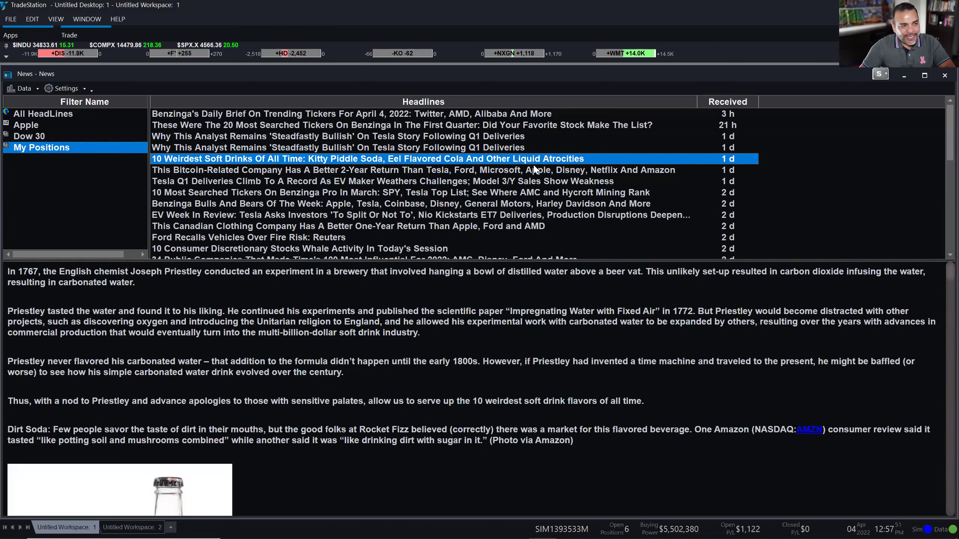
# Step: Switch between the Dow 30 and My Positions filters to compare their headlines
pyautogui.click(40, 136)
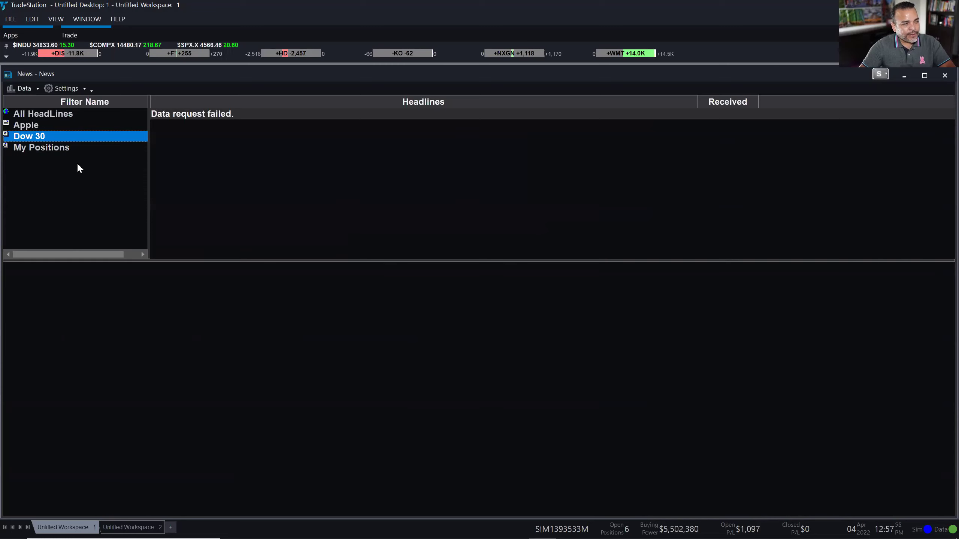
pyautogui.click(62, 149)
pyautogui.click(27, 139)
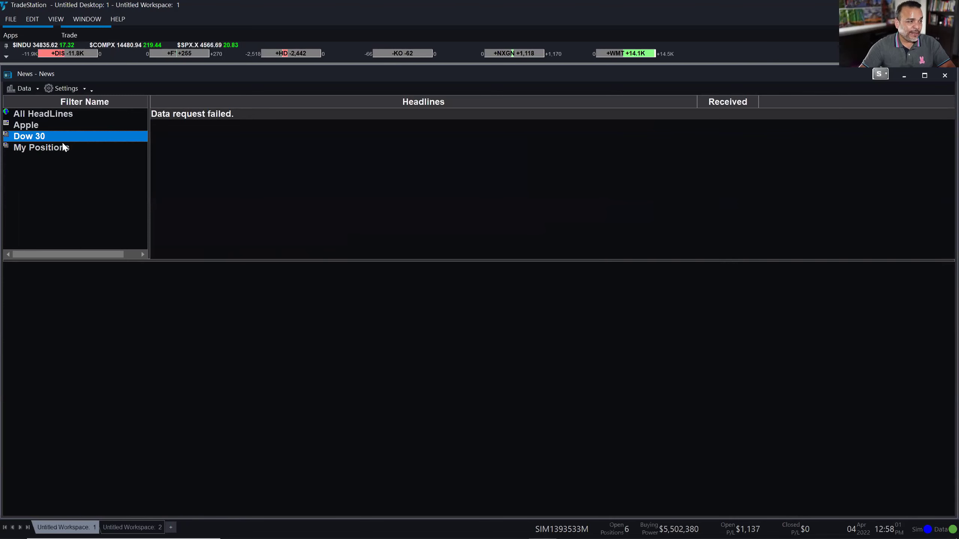
pyautogui.click(89, 150)
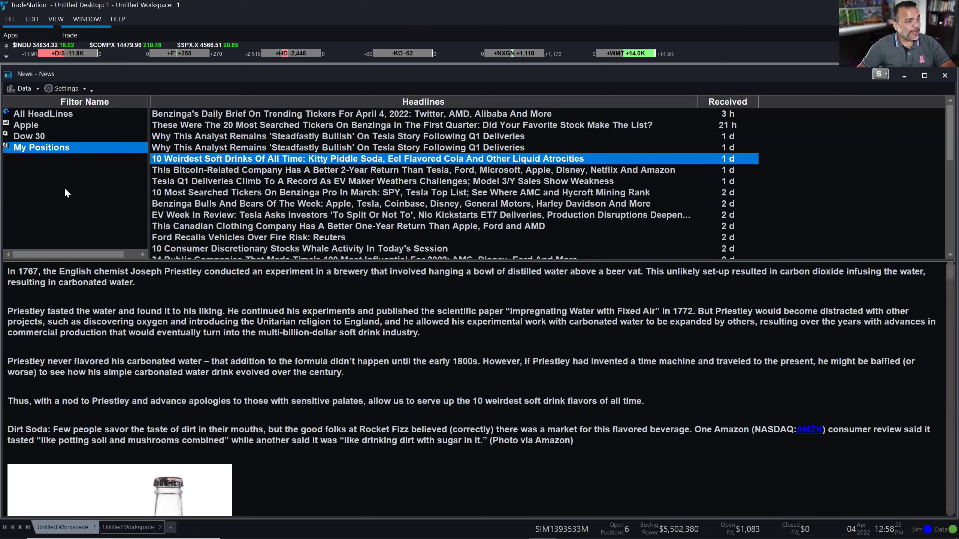
# Step: Add a keyword news filter with the keyword Technology, save it and read through its first article
pyautogui.rightClick(91, 186)
pyautogui.moveTo(138, 208)
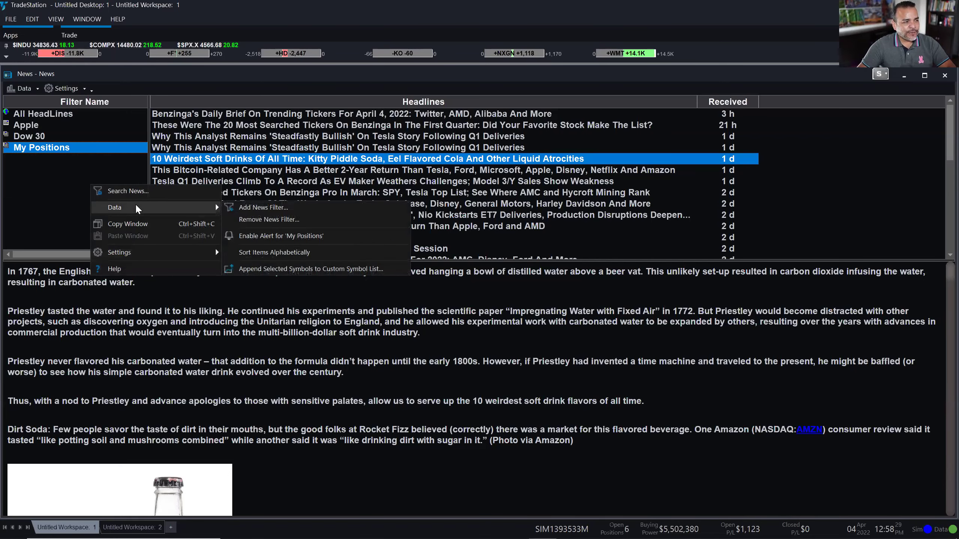
pyautogui.click(331, 211)
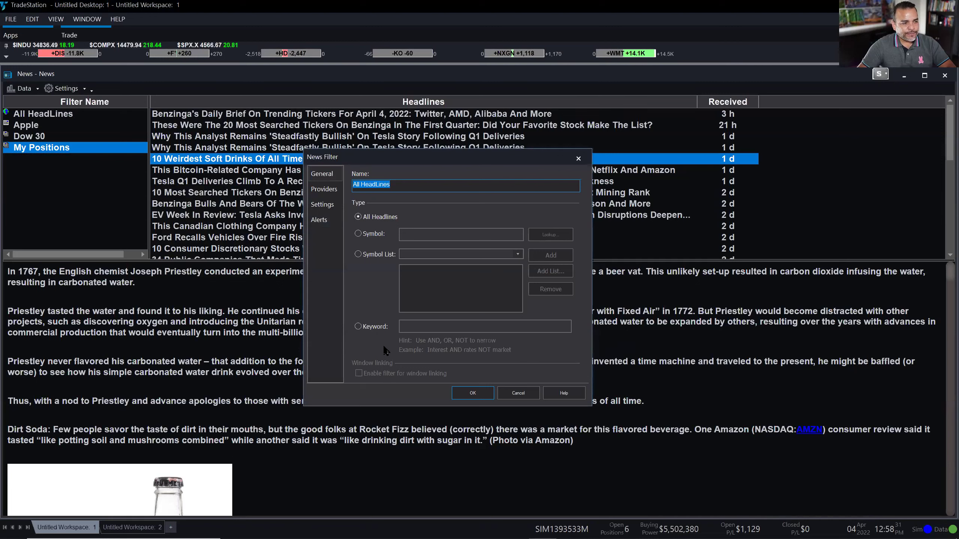
pyautogui.press('BackSpace')
pyautogui.click(452, 327)
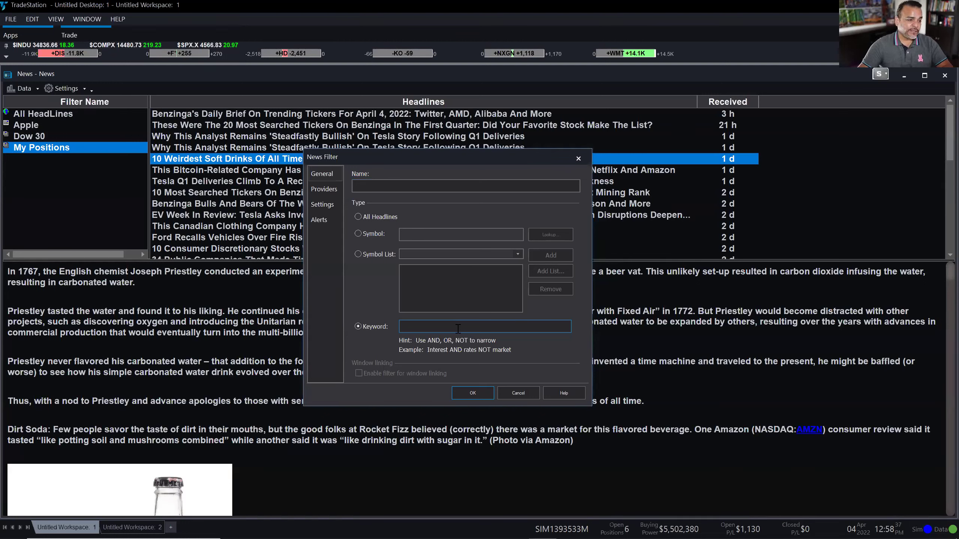
pyautogui.write('Technology')
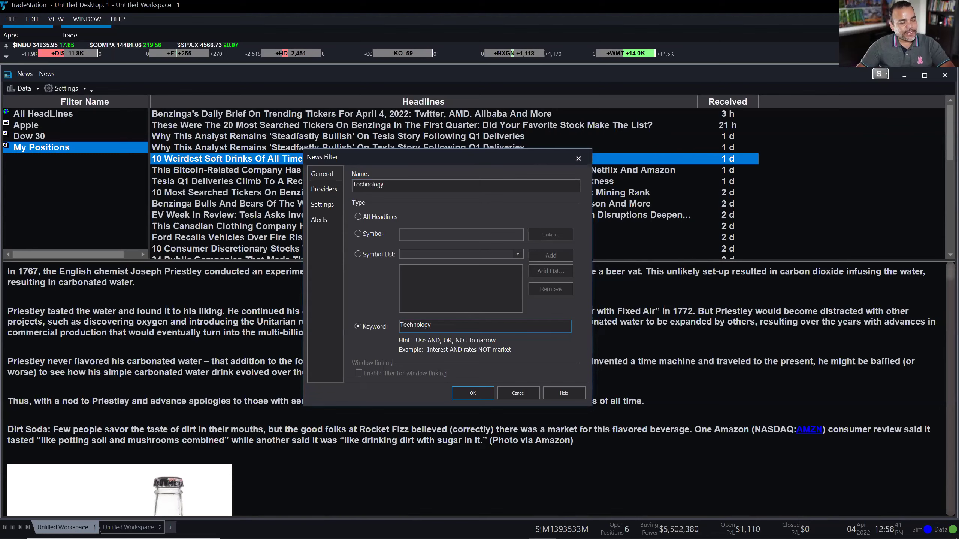
pyautogui.click(472, 393)
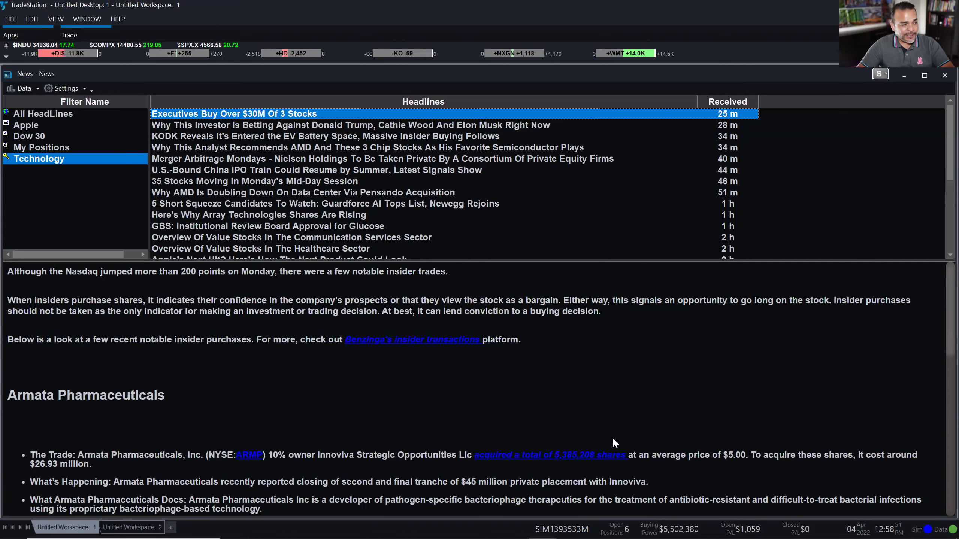
pyautogui.scroll(-7, 572, 428)
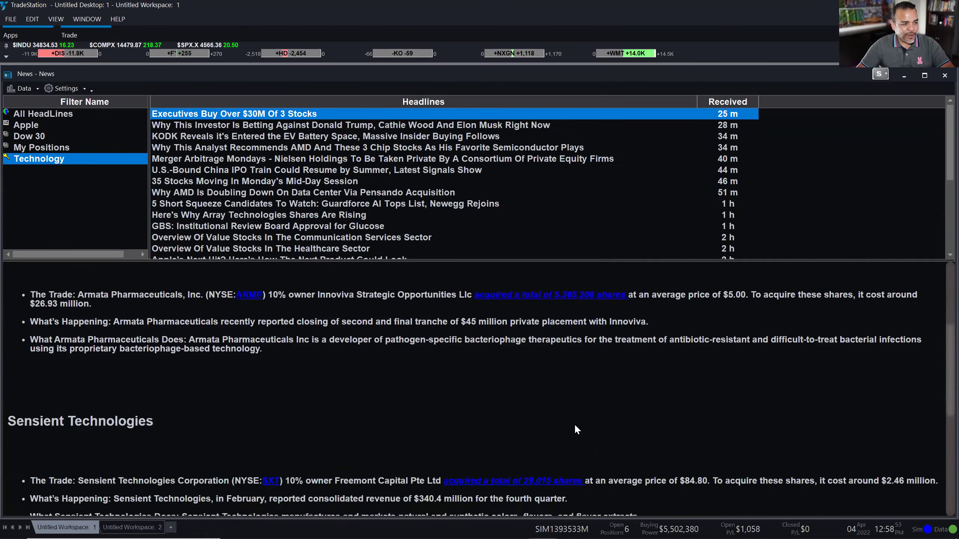
# Step: Read further through the insider-purchases article opened from the Technology filter and return to its beginning
pyautogui.scroll(-4, 576, 426)
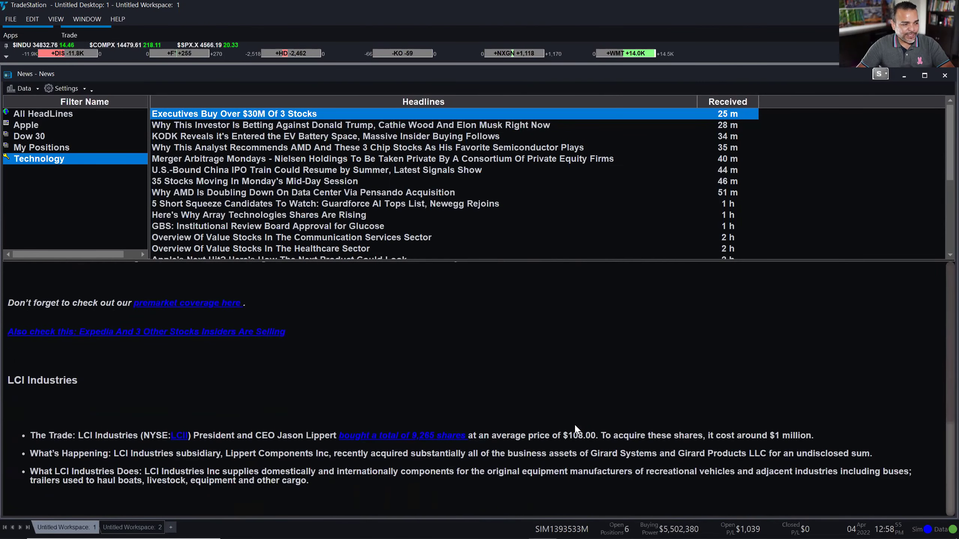
pyautogui.scroll(8, 575, 426)
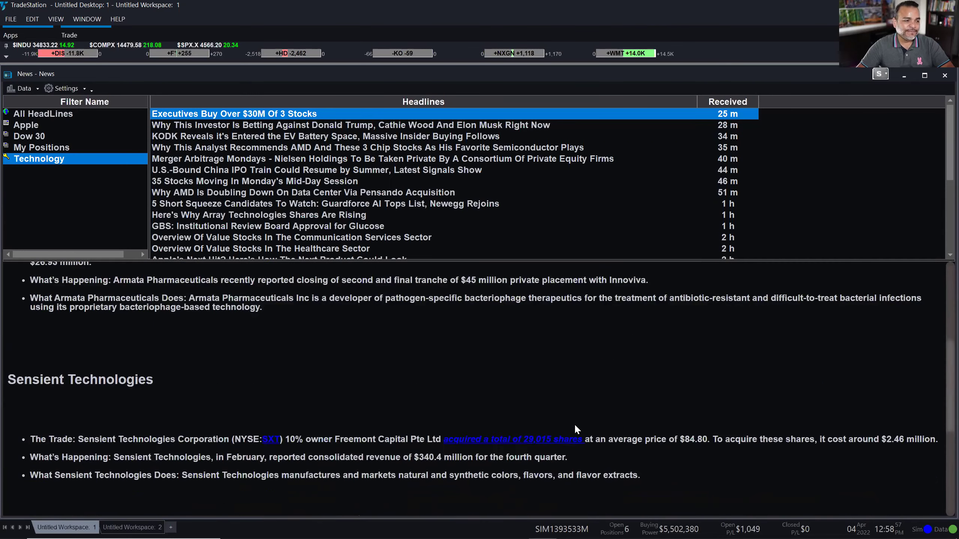
pyautogui.scroll(5, 575, 427)
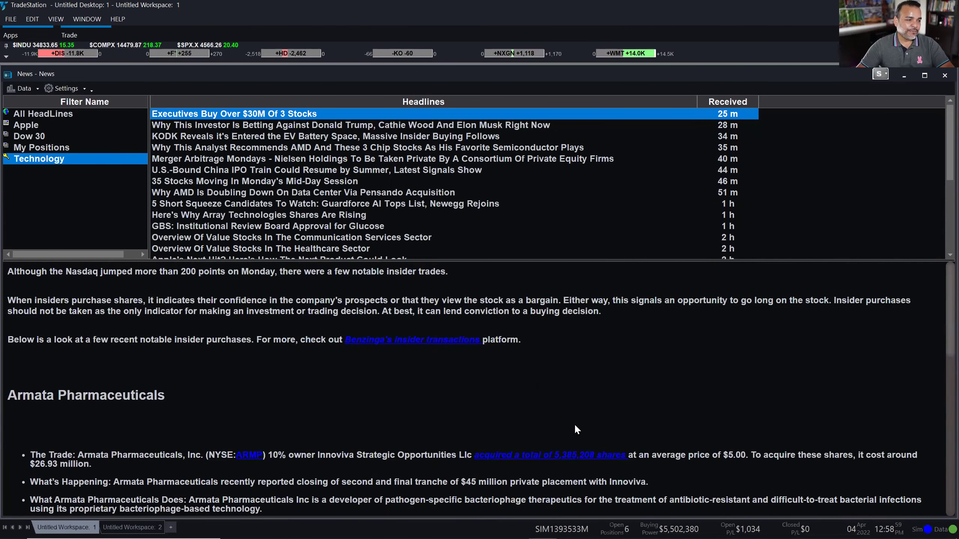
# Step: Add a keyword news filter named Crude Oil with the keyword Crude Oil, and open its story on crude oil falling
pyautogui.rightClick(99, 201)
pyautogui.moveTo(147, 226)
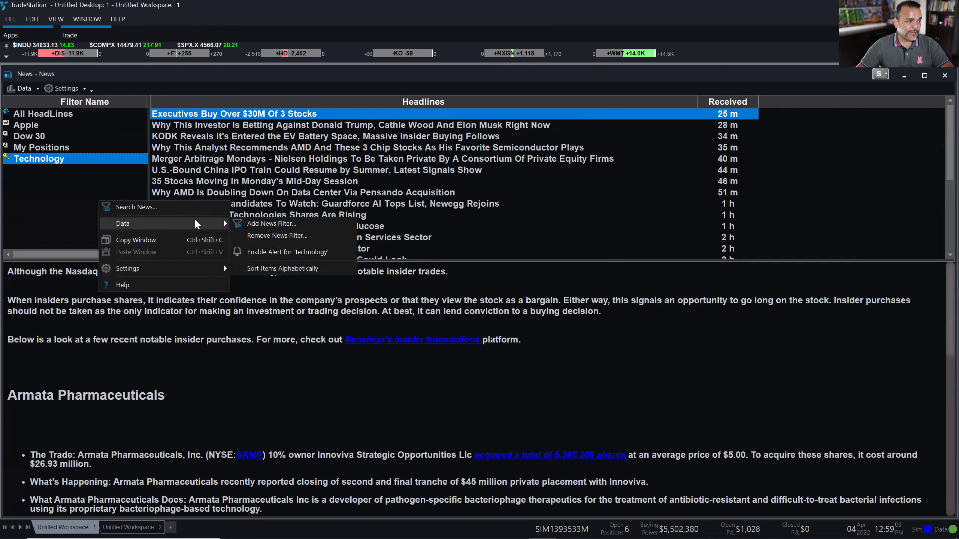
pyautogui.click(291, 226)
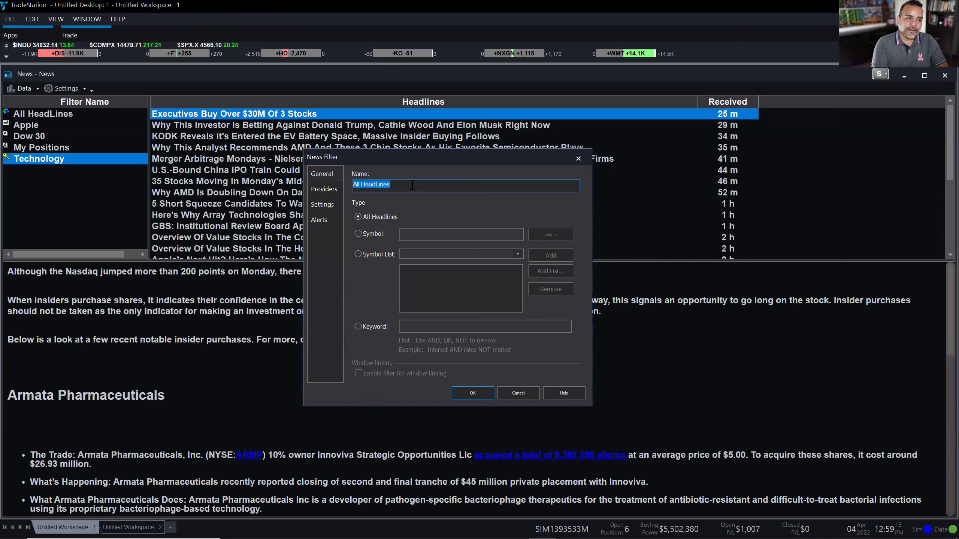
pyautogui.write('Crude Oil')
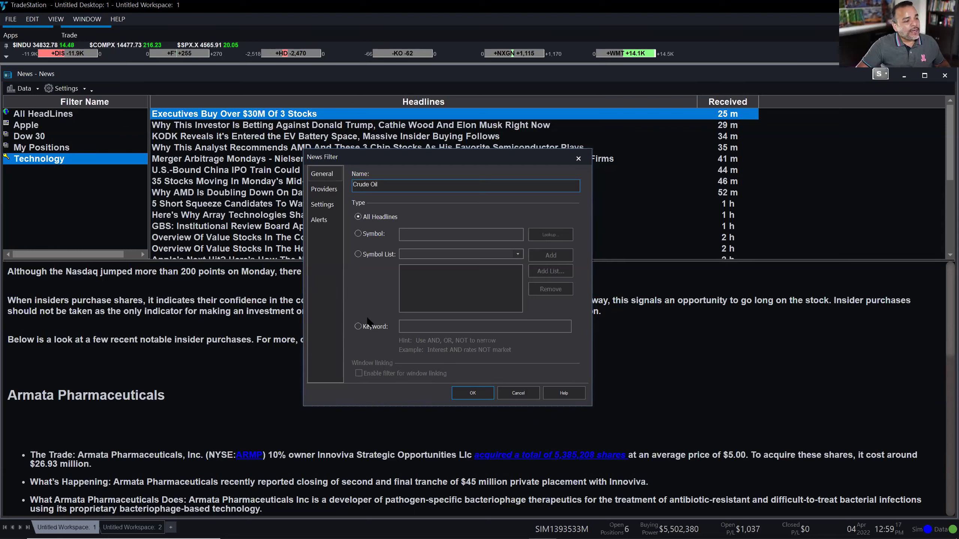
pyautogui.click(358, 327)
pyautogui.write('Crude Po')
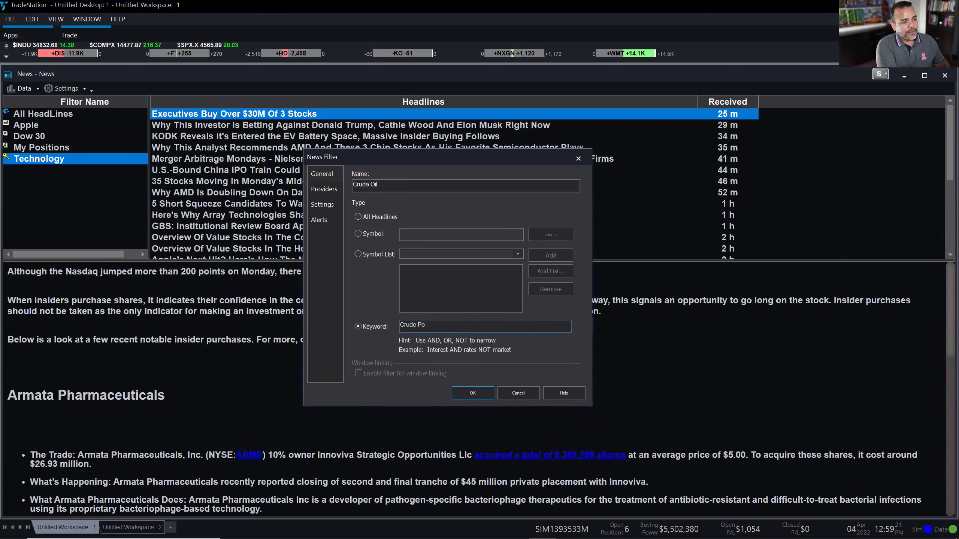
pyautogui.press('BackSpace')
pyautogui.press('BackSpace')
pyautogui.write('Oil')
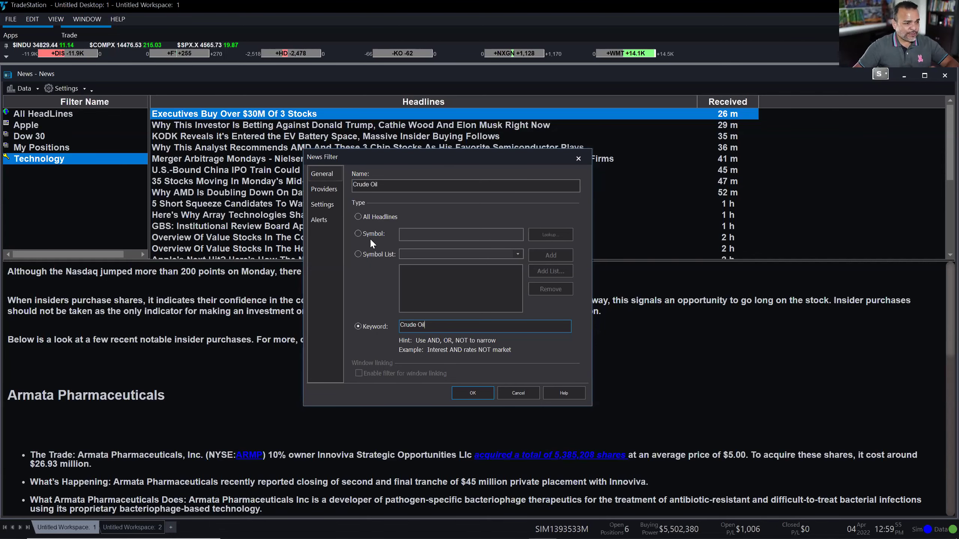
pyautogui.click(473, 393)
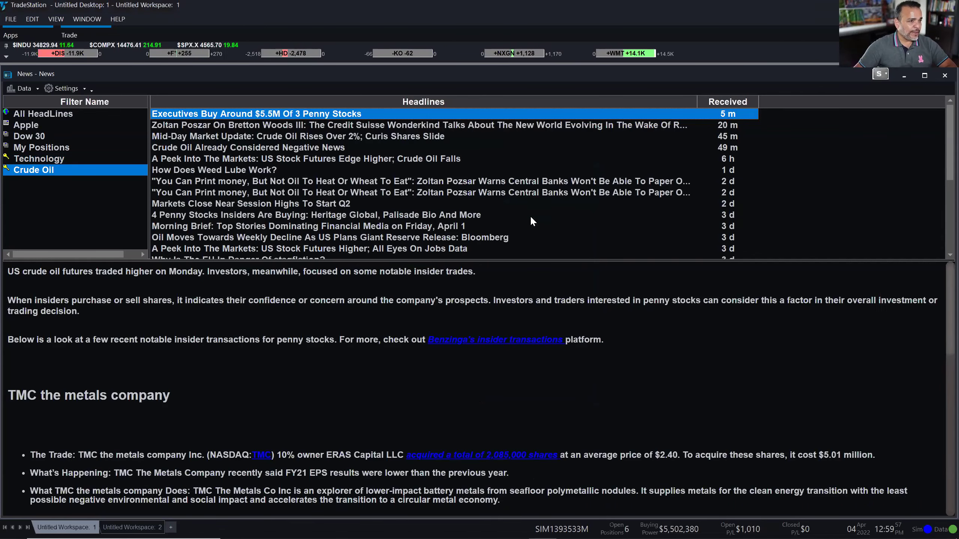
pyautogui.click(430, 159)
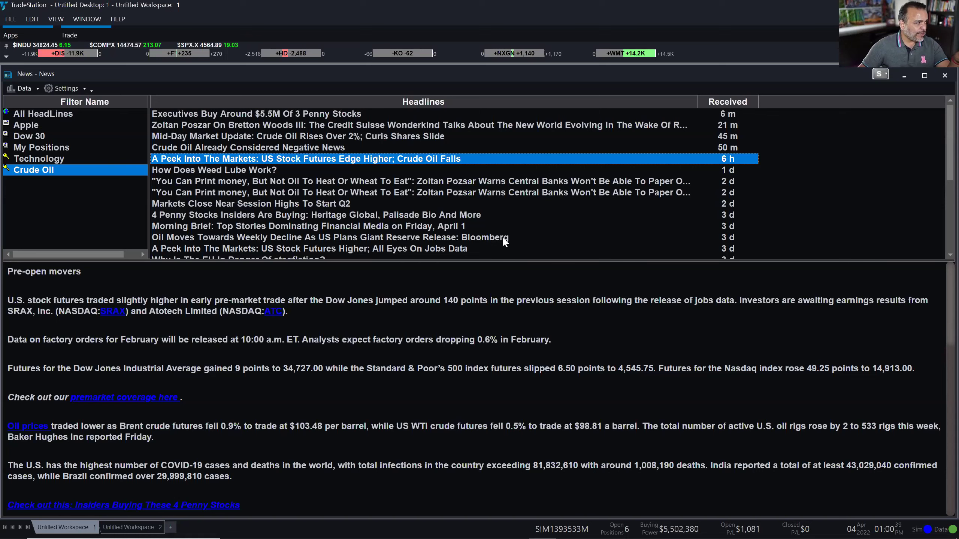
# Step: Review the News window's font and general customization options, and leave without changing them
pyautogui.click(69, 89)
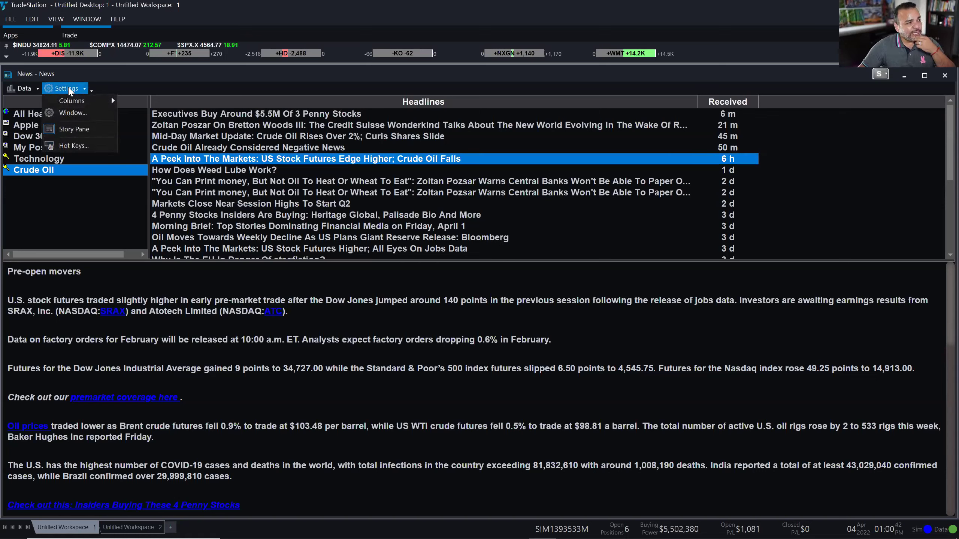
pyautogui.click(75, 114)
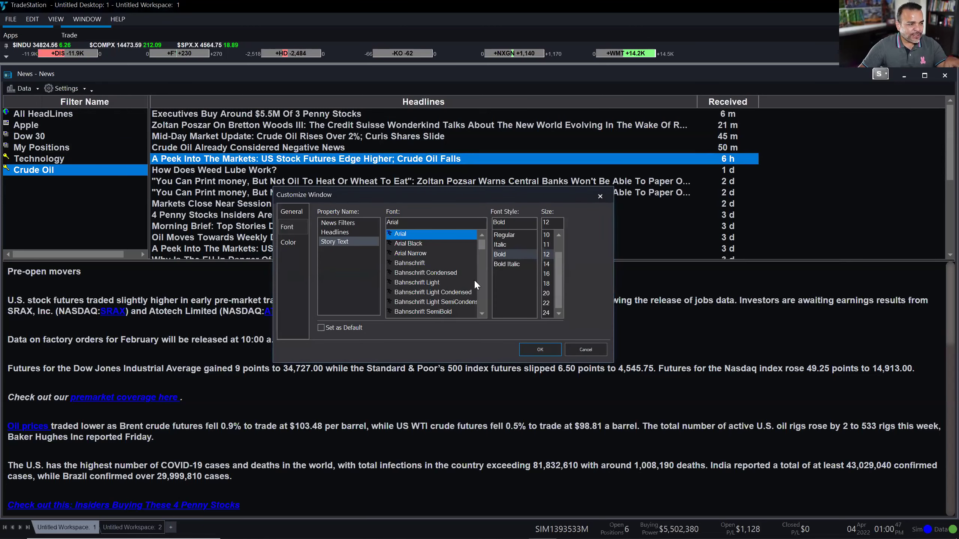
pyautogui.click(290, 217)
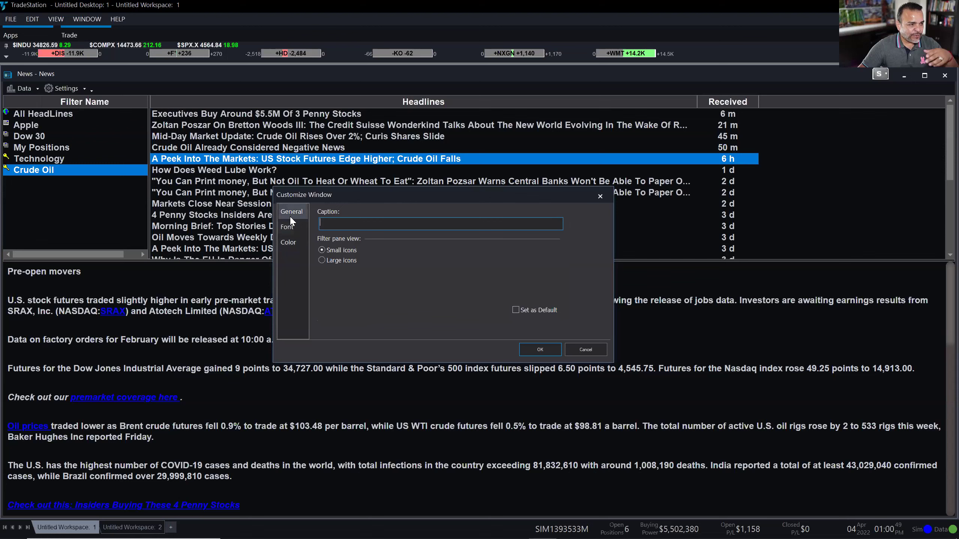
pyautogui.click(585, 350)
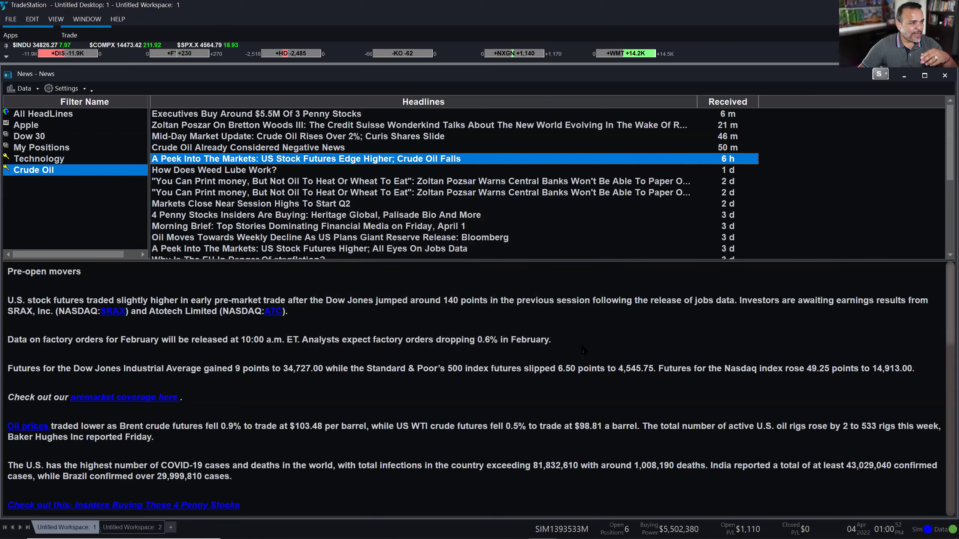
# Step: In the Crude Oil filter's provider settings, turn off news from all available providers and set Benzinga's categories to Custom
pyautogui.click(27, 91)
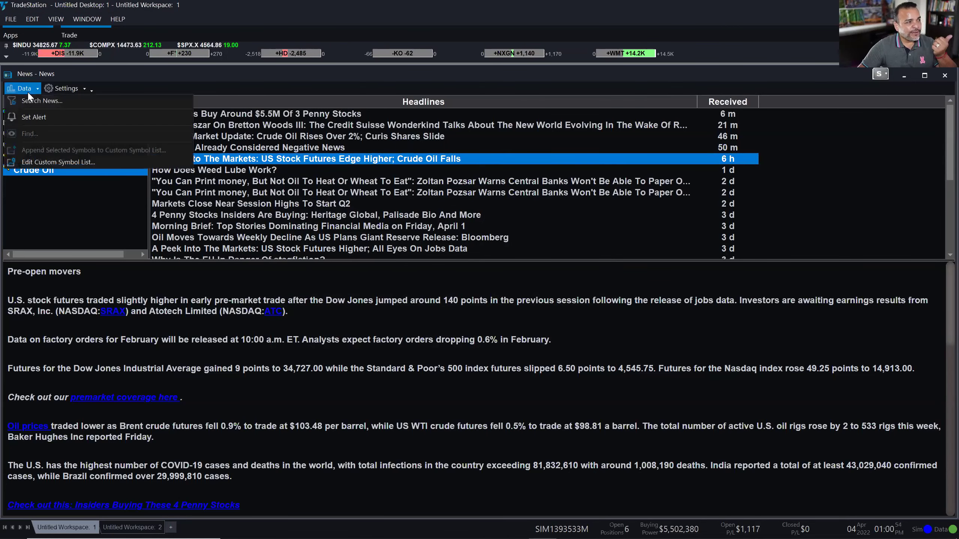
pyautogui.click(50, 114)
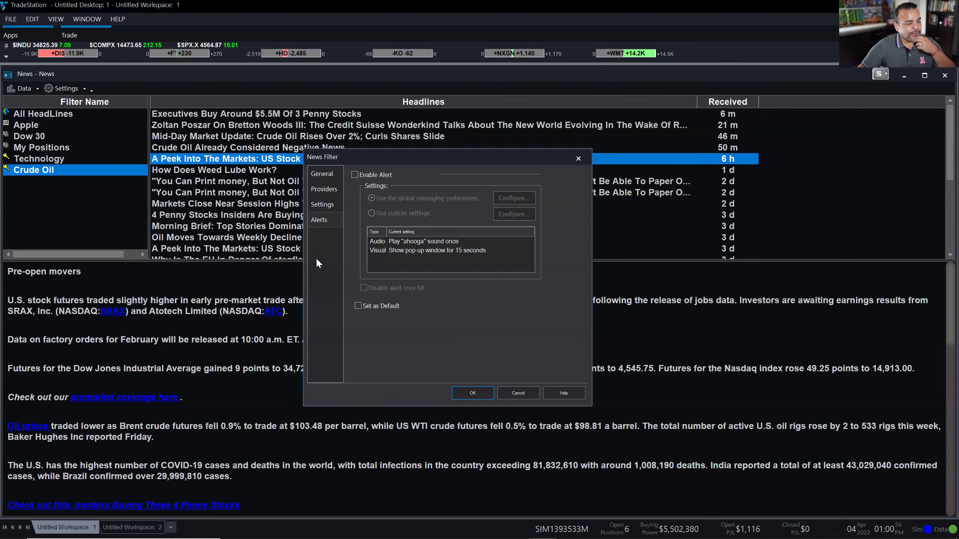
pyautogui.click(330, 192)
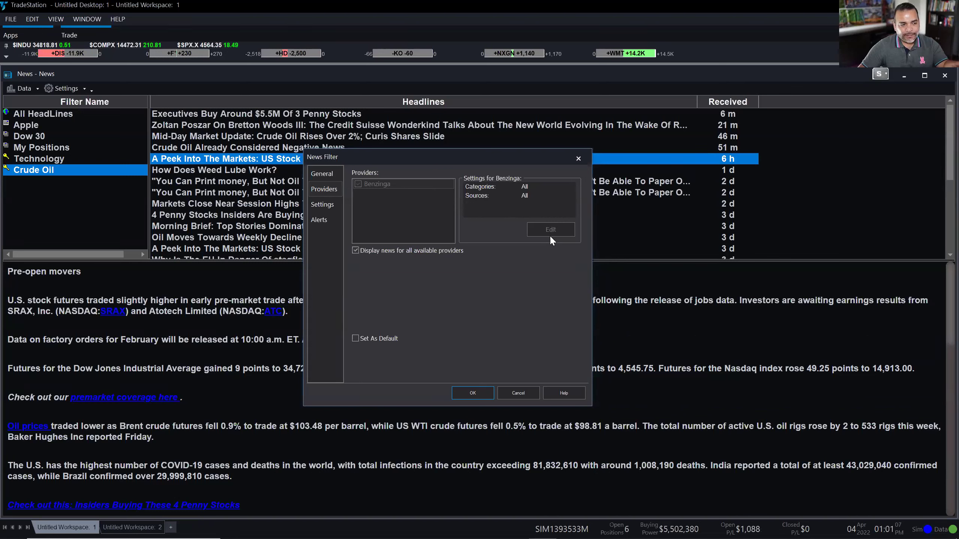
pyautogui.click(373, 257)
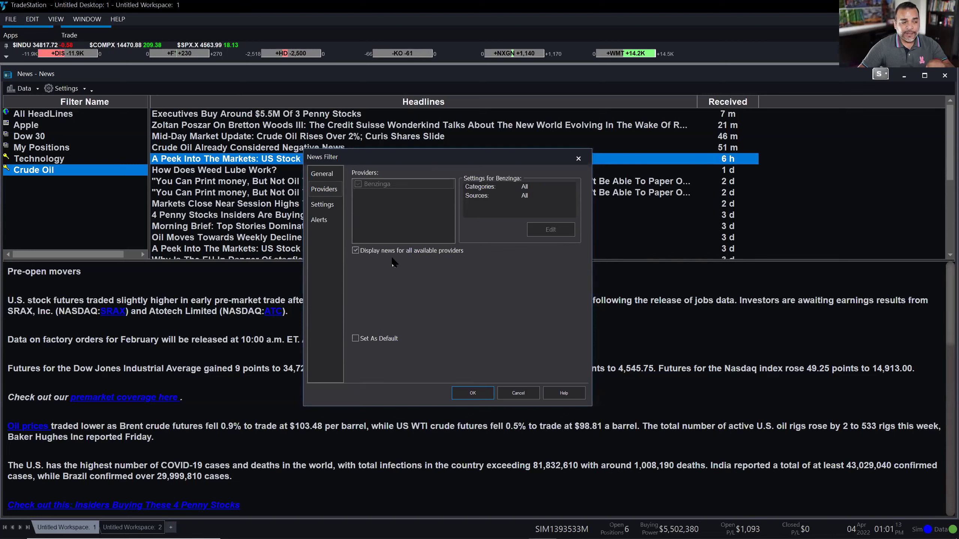
pyautogui.click(355, 251)
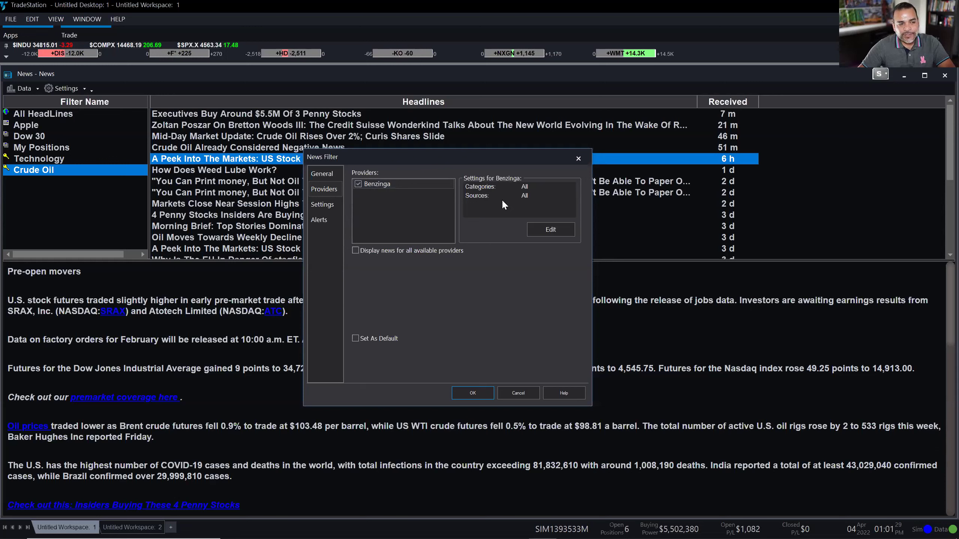
pyautogui.click(559, 232)
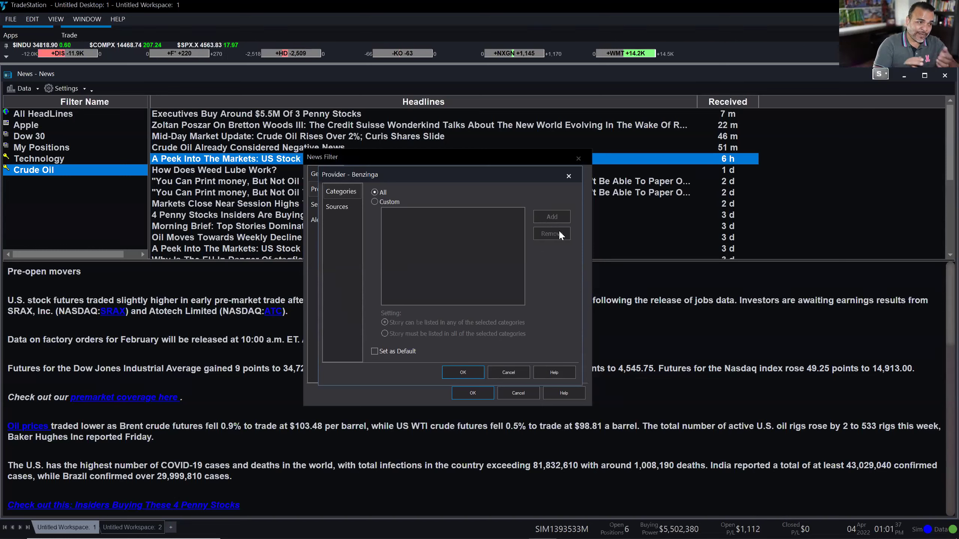
pyautogui.click(391, 203)
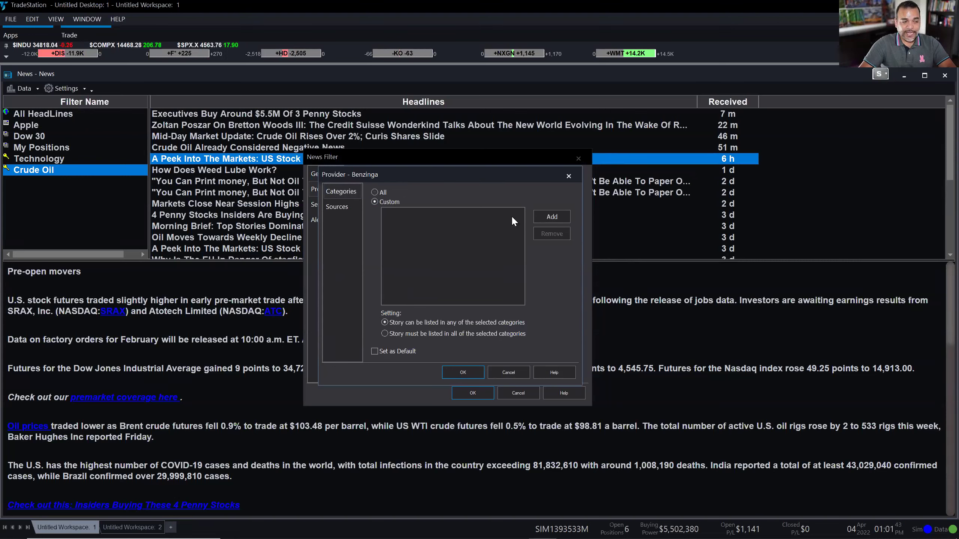
# Step: Open the list of Benzinga categories to add and browse it, highlighting CNBC and ETFS in turn
pyautogui.click(554, 217)
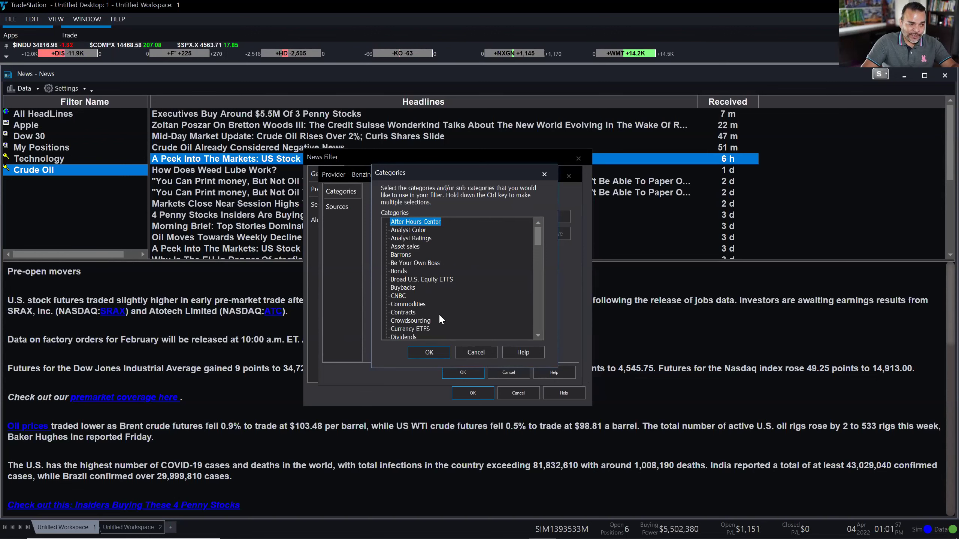
pyautogui.click(400, 296)
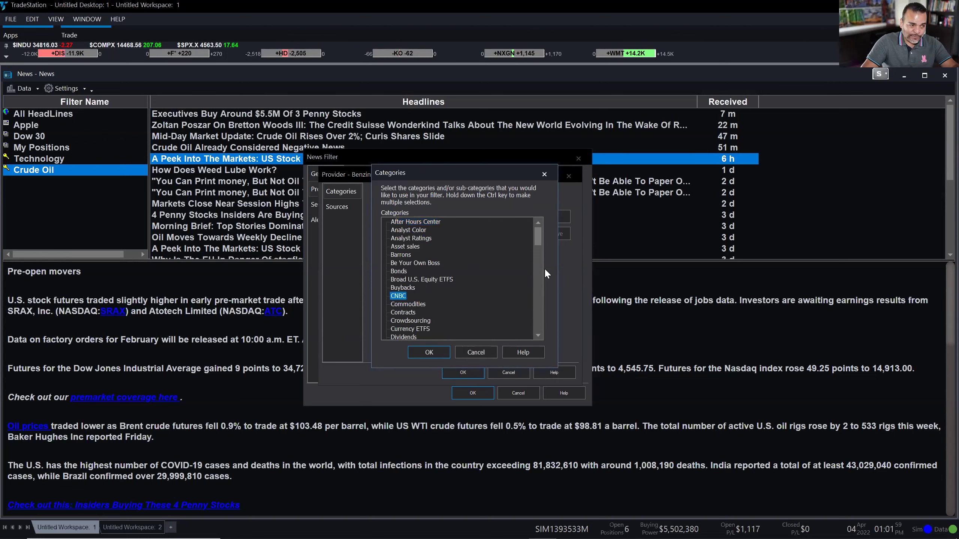
pyautogui.moveTo(539, 241); pyautogui.dragTo(538, 253)
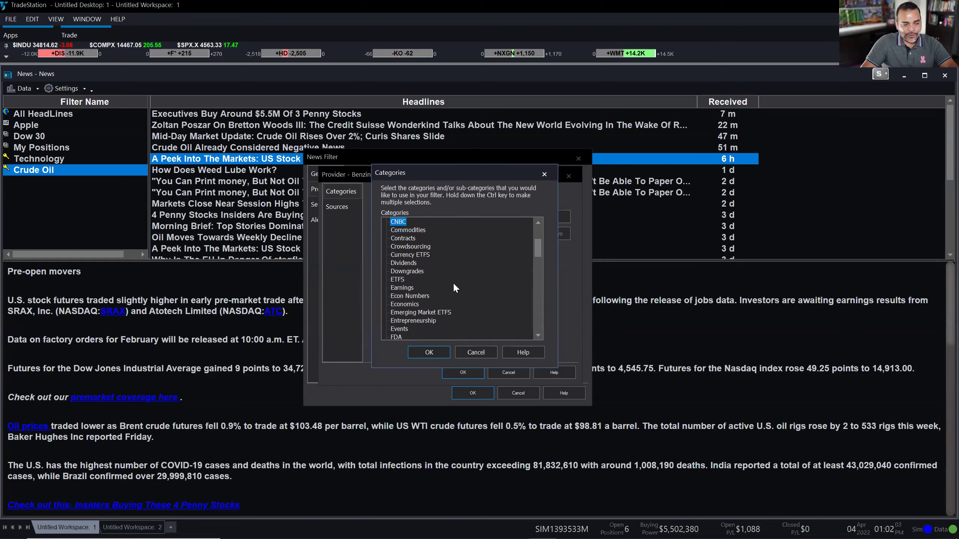
pyautogui.click(397, 279)
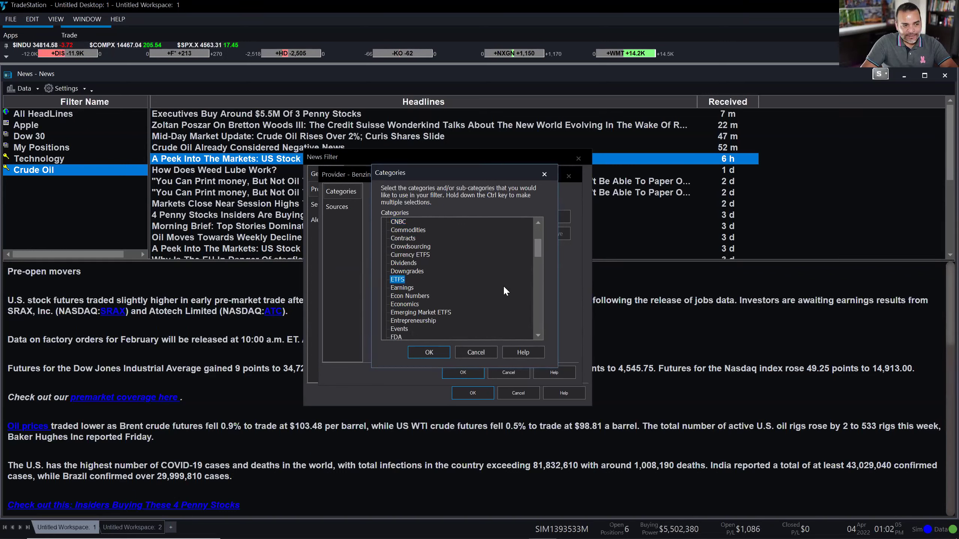
pyautogui.moveTo(538, 247); pyautogui.dragTo(535, 265)
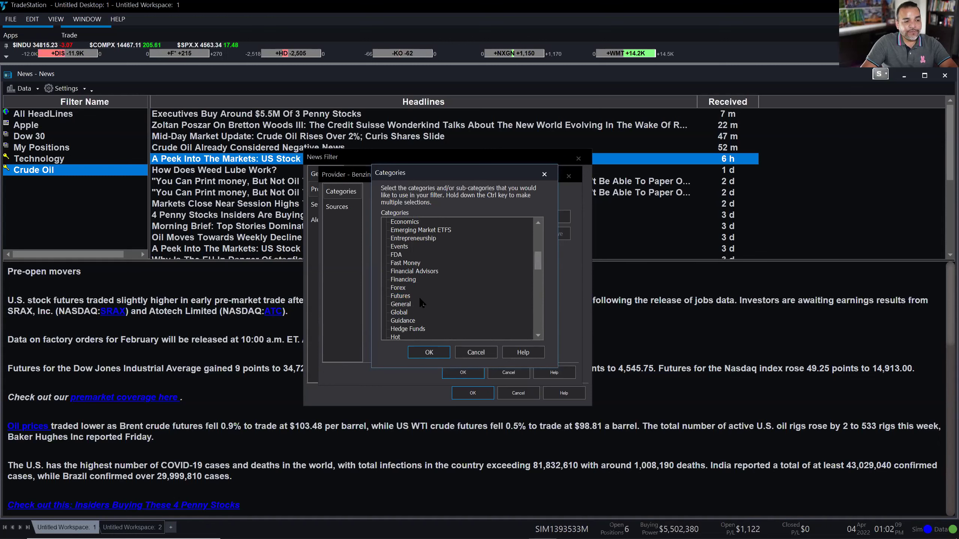
# Step: Add the Forex, Futures, Global, Markets and Media categories to Benzinga, with stories allowed from any of the selected categories
pyautogui.click(408, 297)
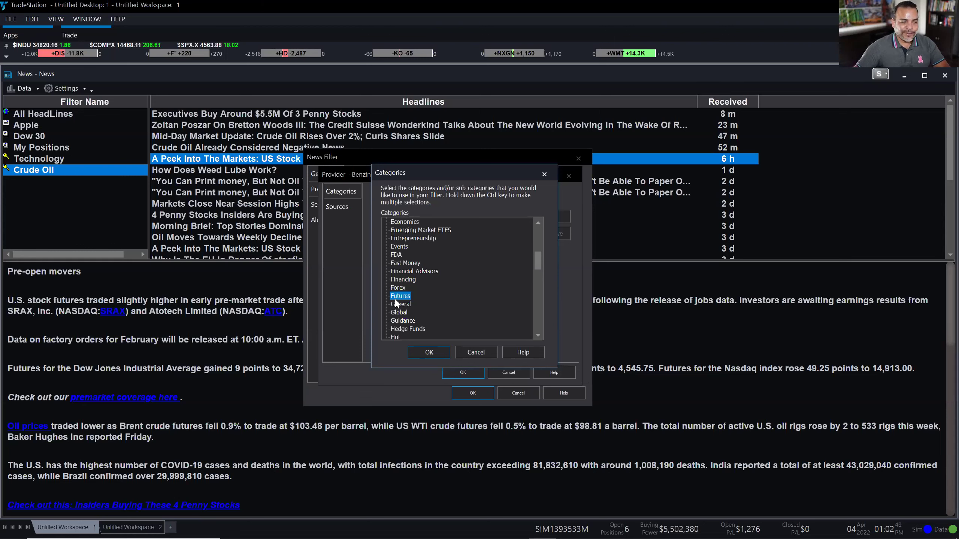
pyautogui.moveTo(538, 260); pyautogui.dragTo(538, 266)
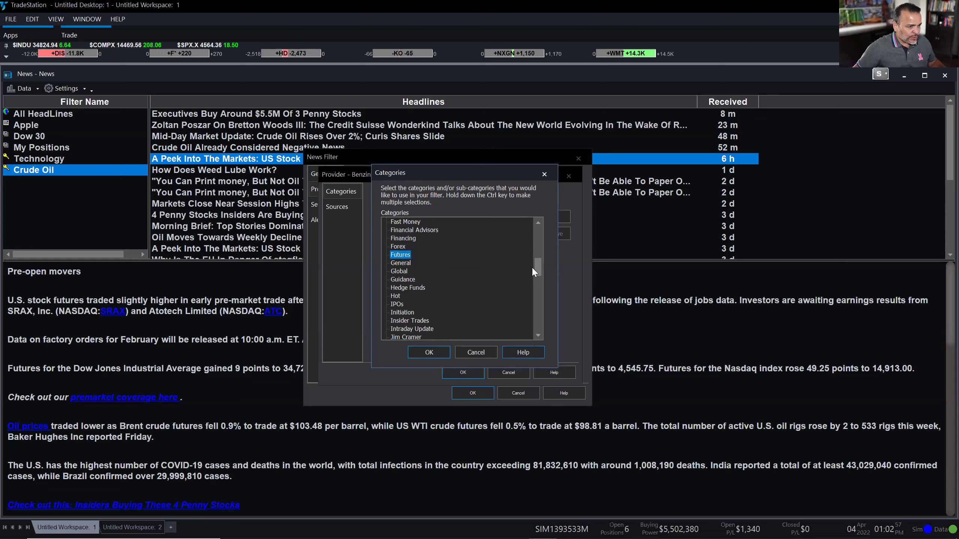
pyautogui.moveTo(539, 277); pyautogui.dragTo(539, 270)
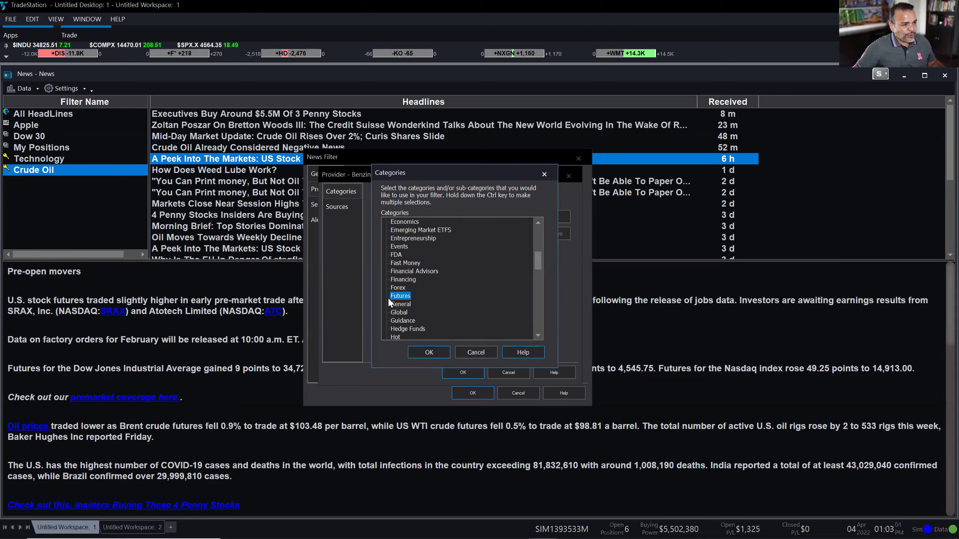
pyautogui.keyDown('ctrl'); pyautogui.click(399, 288); pyautogui.keyUp('ctrl')
pyautogui.keyDown('ctrl'); pyautogui.click(399, 312); pyautogui.keyUp('ctrl')
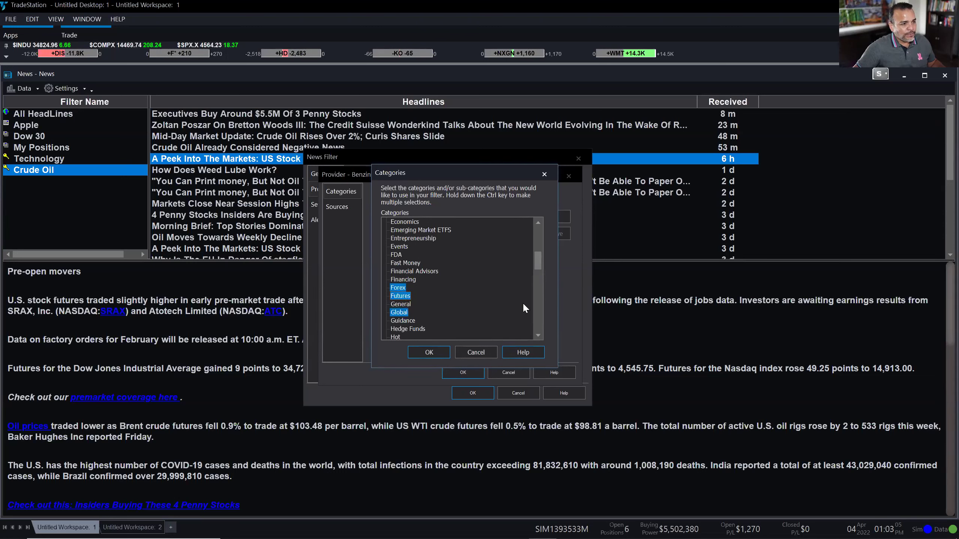
pyautogui.moveTo(538, 267); pyautogui.dragTo(538, 288)
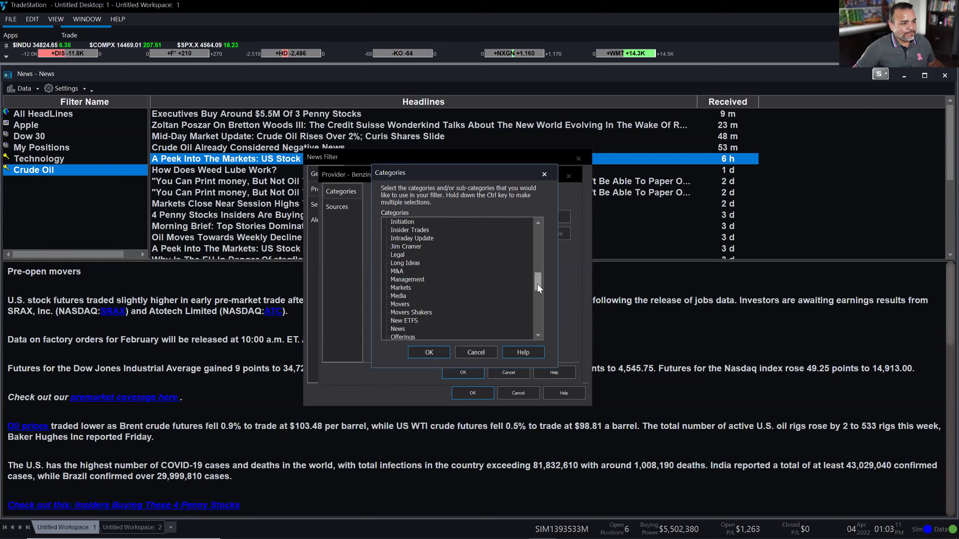
pyautogui.keyDown('ctrl'); pyautogui.click(404, 294); pyautogui.keyUp('ctrl')
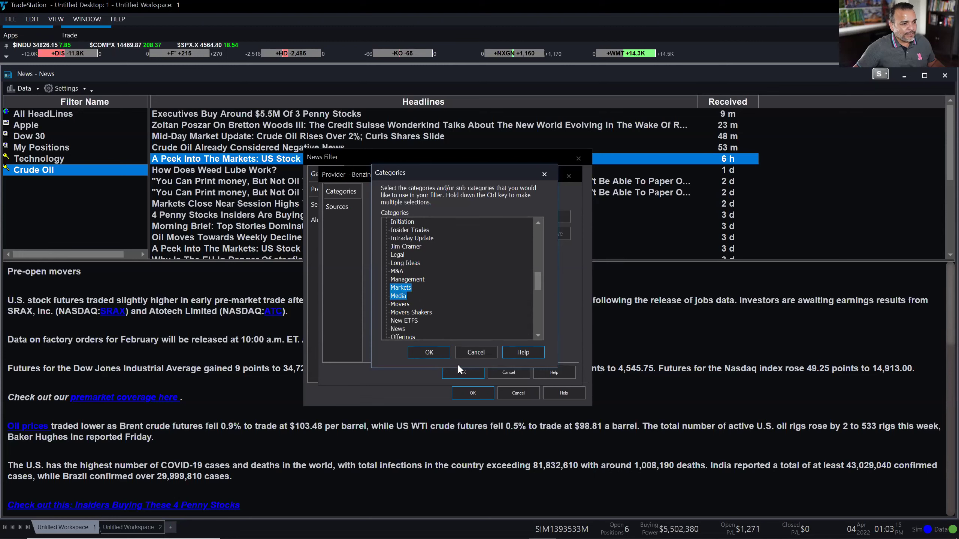
pyautogui.click(434, 354)
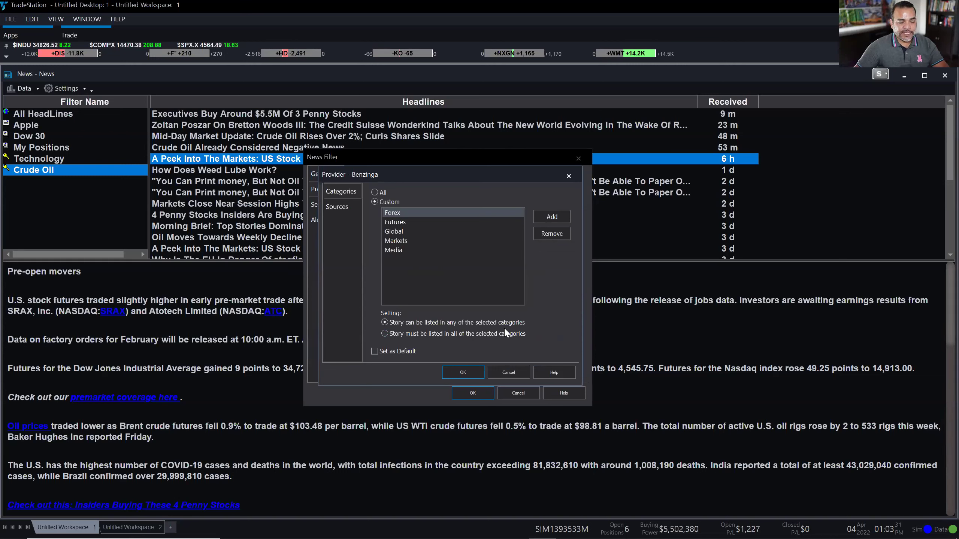
pyautogui.click(414, 335)
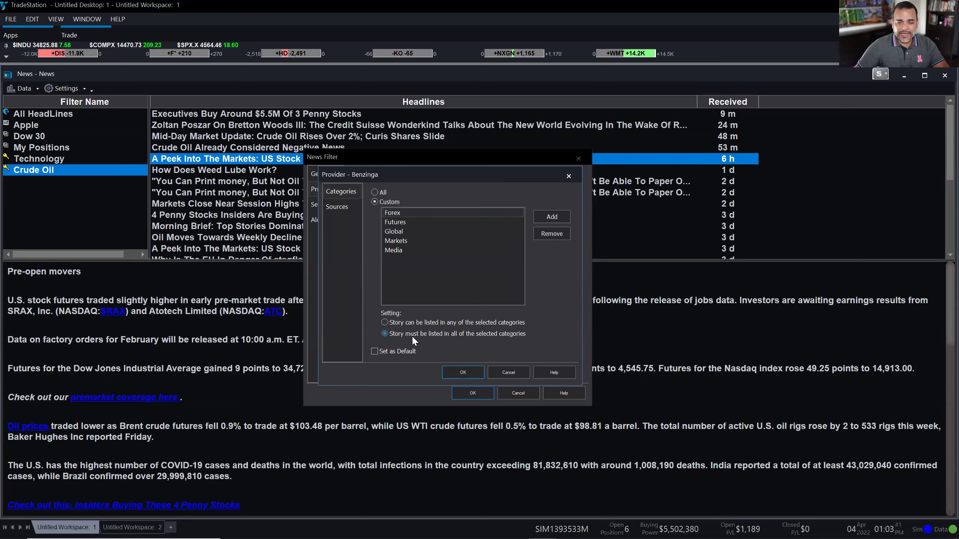
pyautogui.click(416, 323)
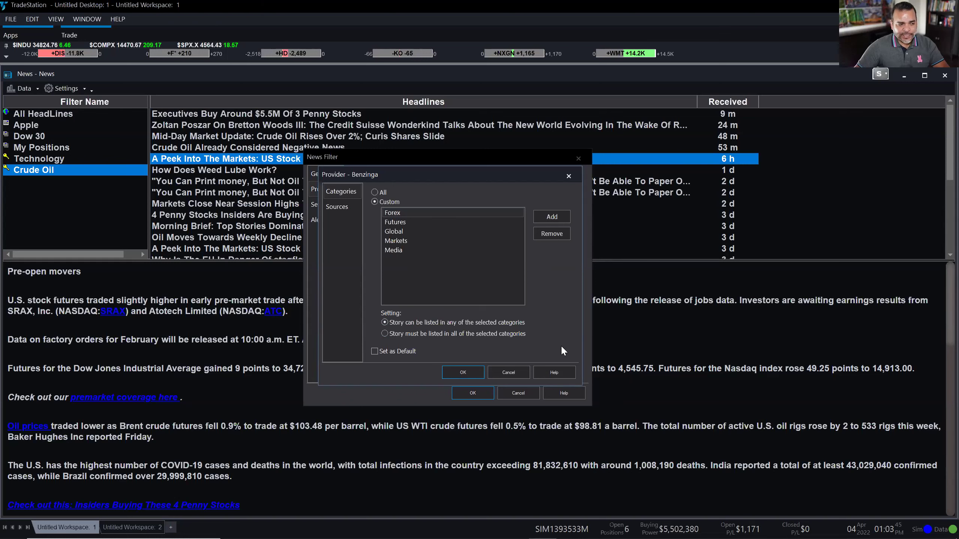
# Step: Set Benzinga's categories to All, view the sources offered for a custom selection, and leave the provider settings without saving
pyautogui.click(376, 192)
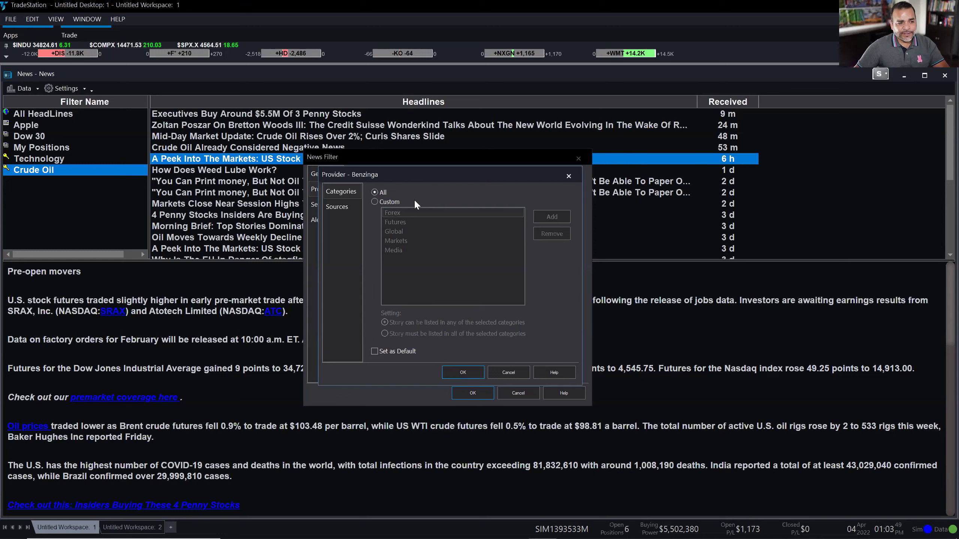
pyautogui.click(347, 211)
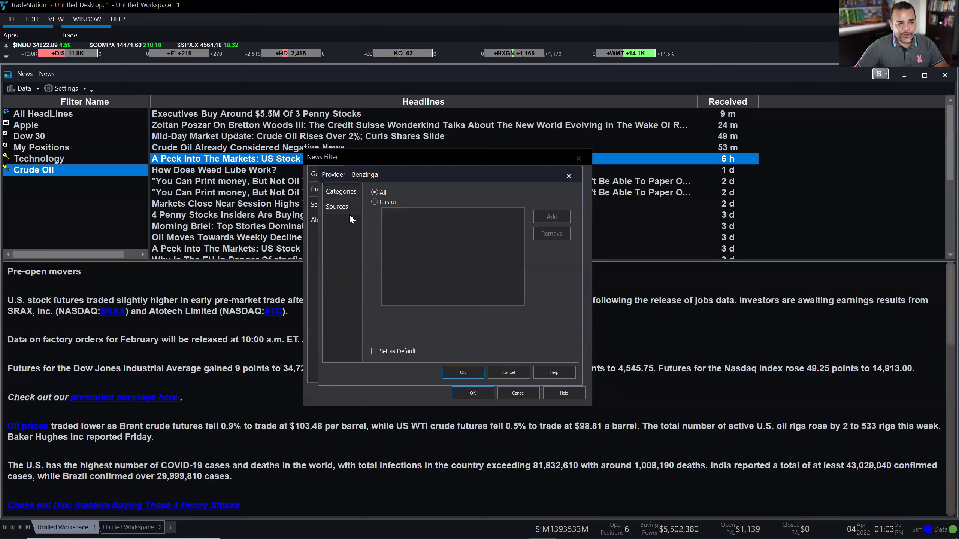
pyautogui.click(385, 201)
pyautogui.click(555, 220)
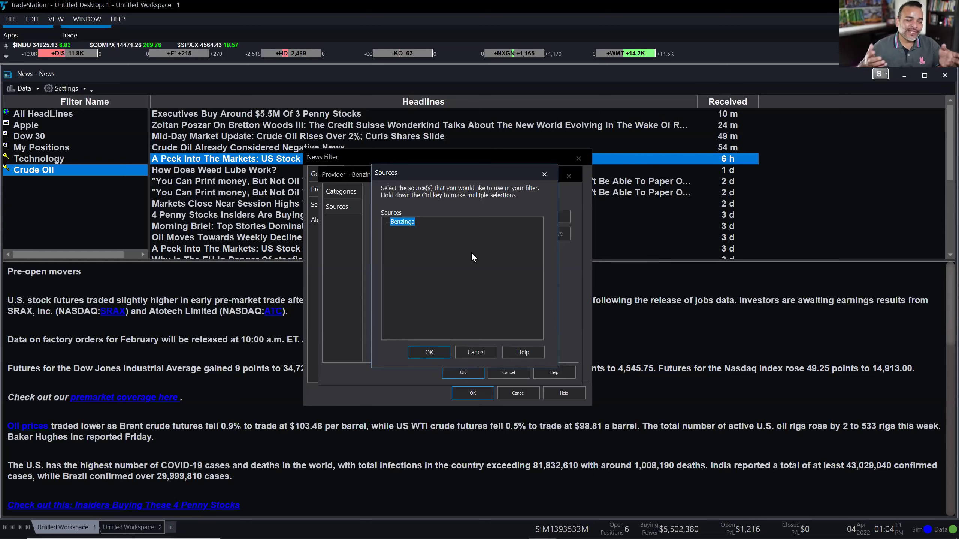
pyautogui.click(483, 356)
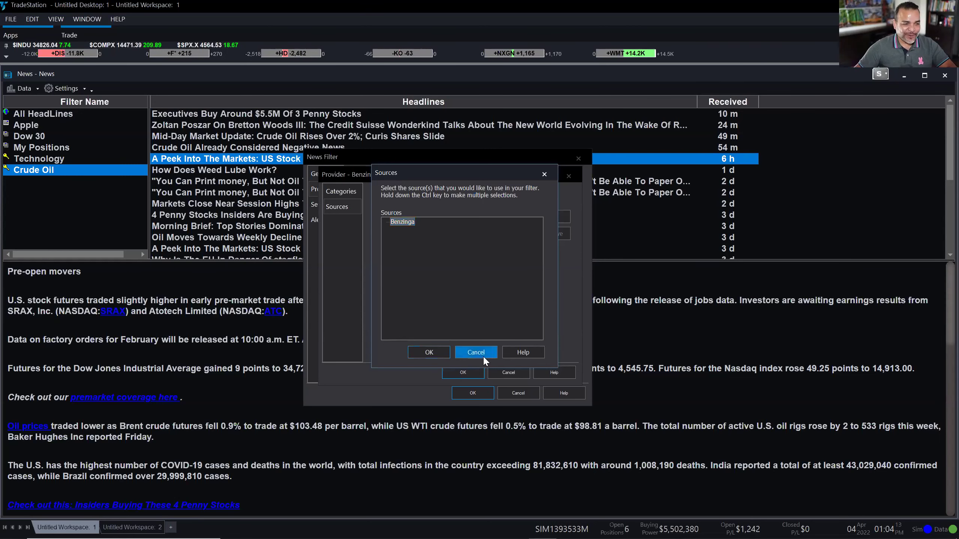
pyautogui.click(515, 373)
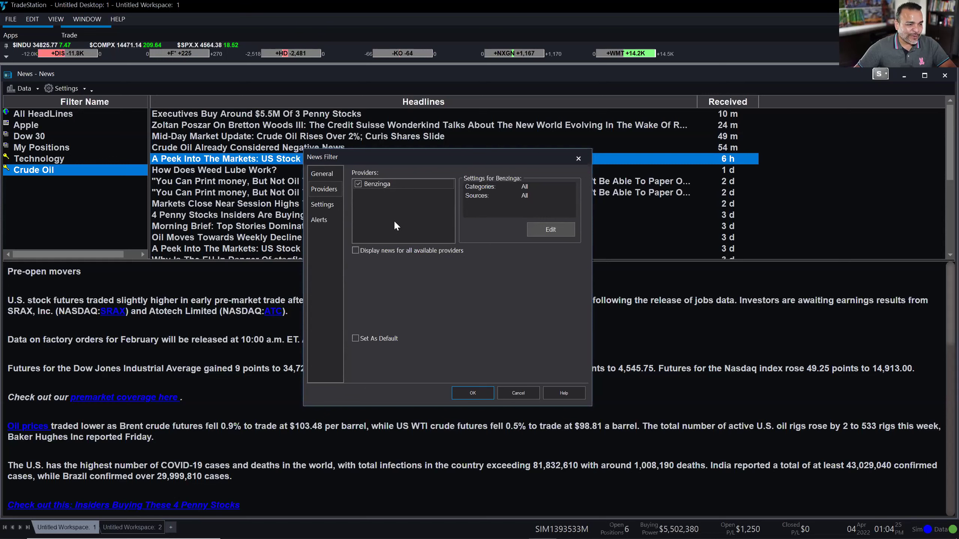
# Step: Turn on news from all available providers for the Crude Oil filter, review its general, historical headline and alert settings, and discard the changes
pyautogui.click(365, 249)
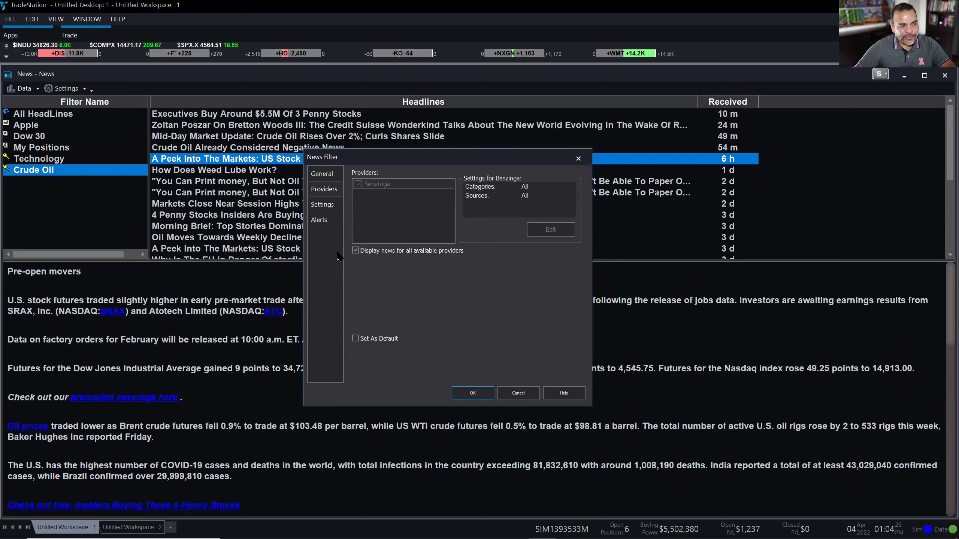
pyautogui.click(317, 183)
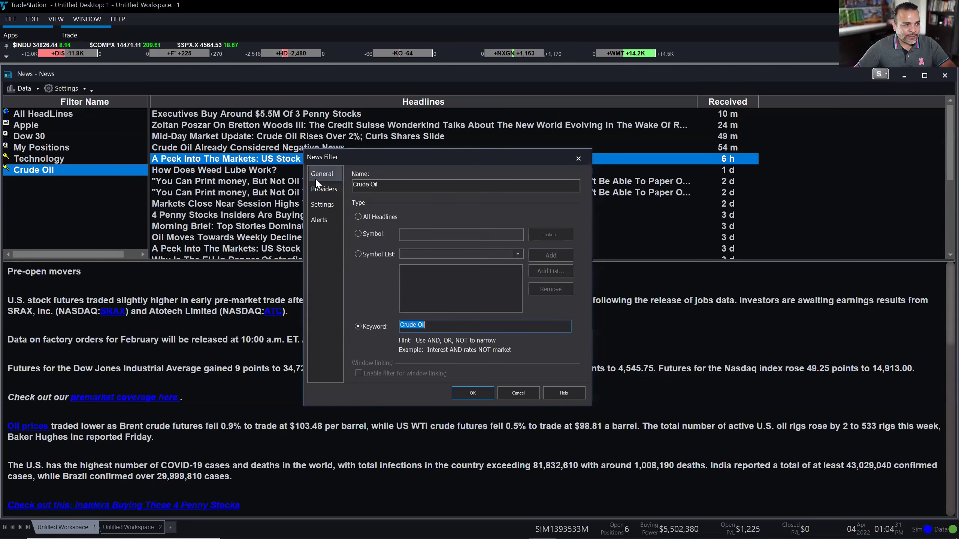
pyautogui.click(322, 189)
pyautogui.click(326, 203)
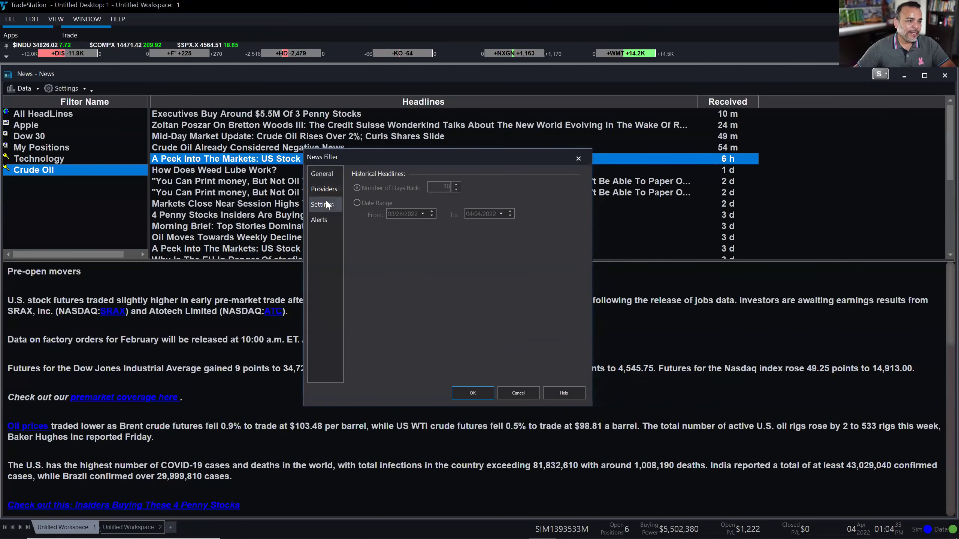
pyautogui.click(327, 219)
pyautogui.click(523, 393)
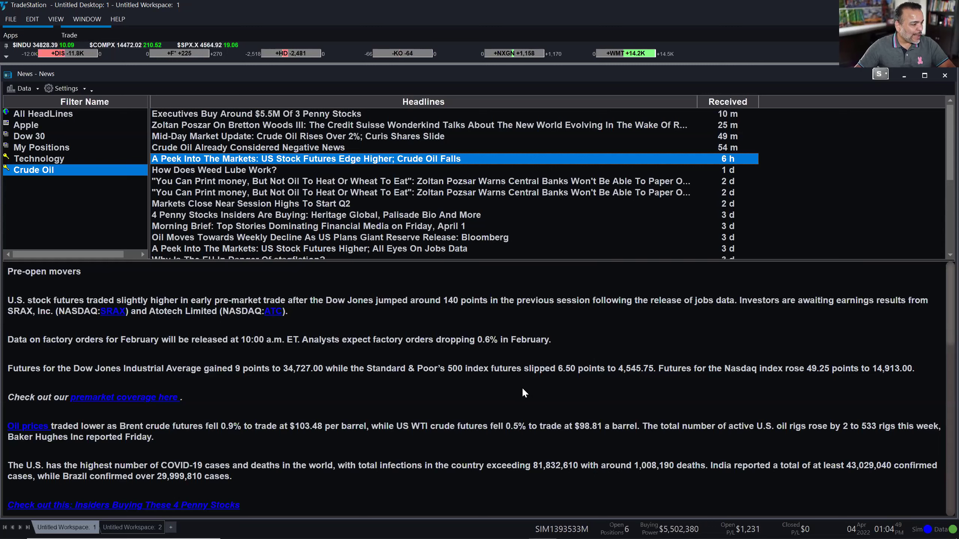
# Step: Add a new workspace, open a Time & Sales window for WMT in it, and extend the window to the workspace's full height
pyautogui.click(171, 528)
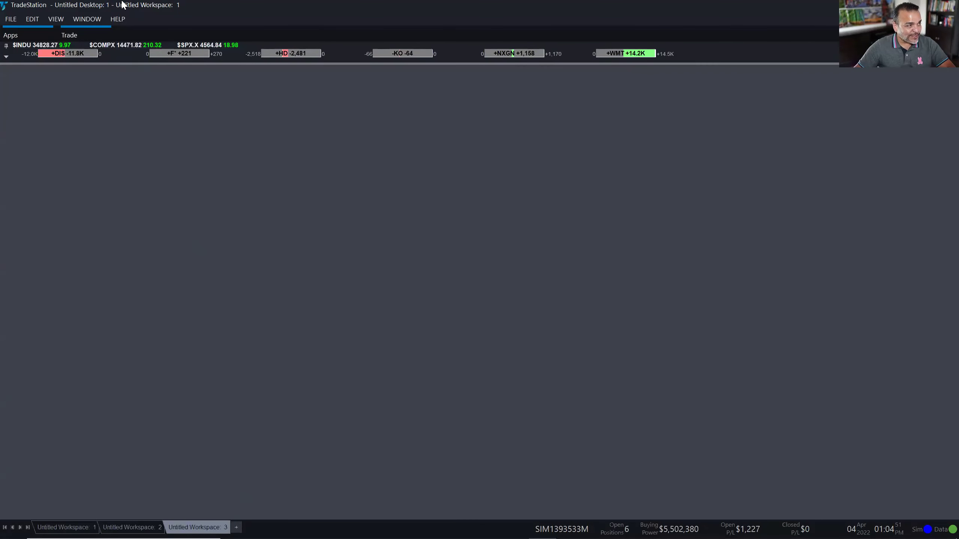
pyautogui.click(12, 37)
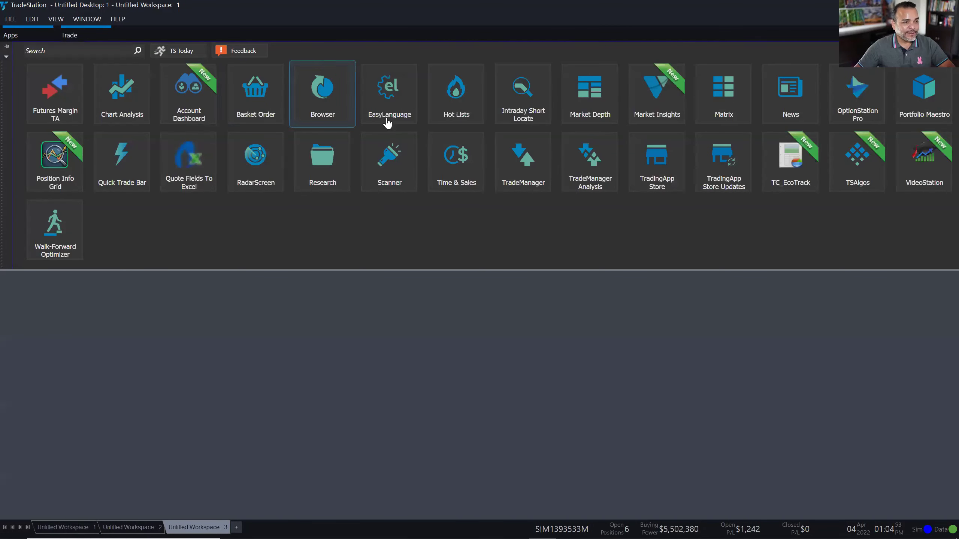
pyautogui.click(473, 171)
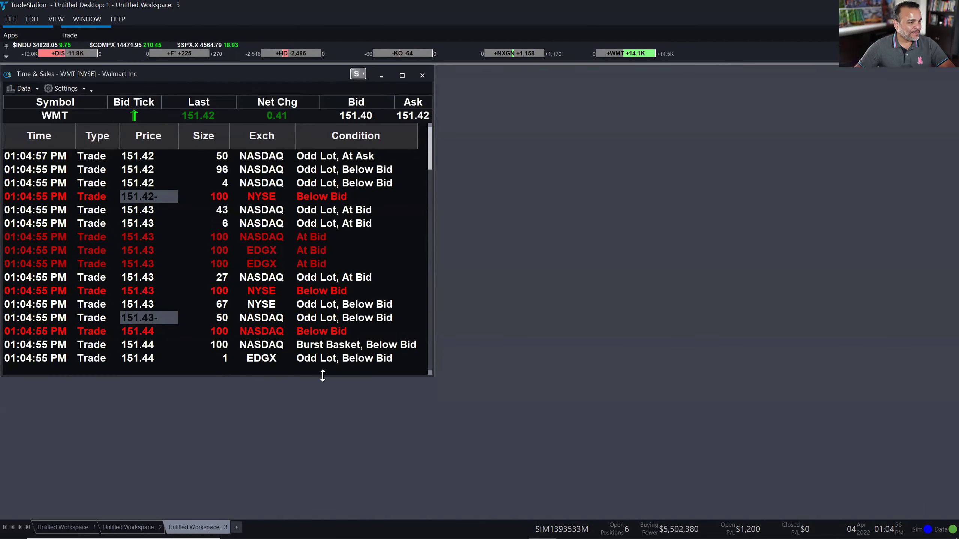
pyautogui.moveTo(323, 375); pyautogui.dragTo(323, 518)
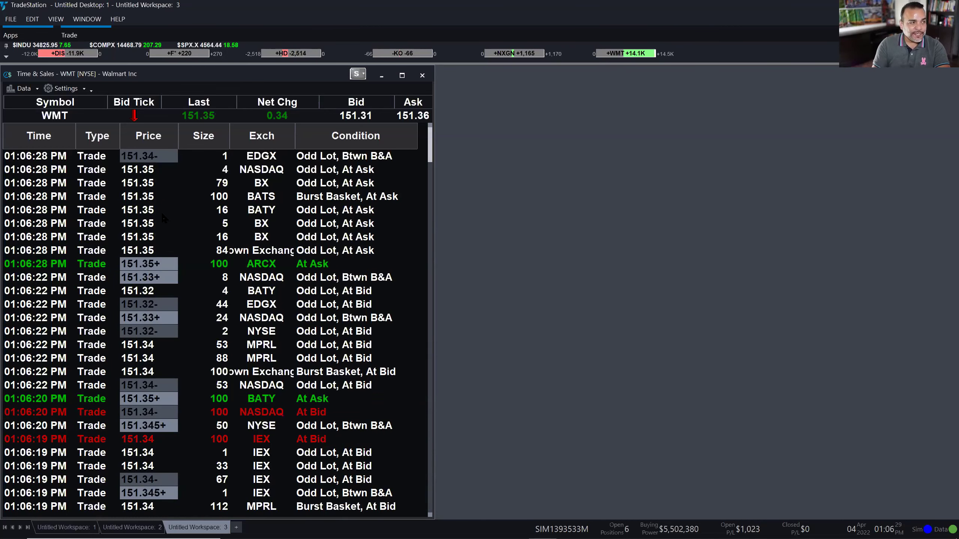
# Step: Look through the older WMT trades with their sizes and exchanges, and return to the most recent ones
pyautogui.scroll(-3, 240, 265)
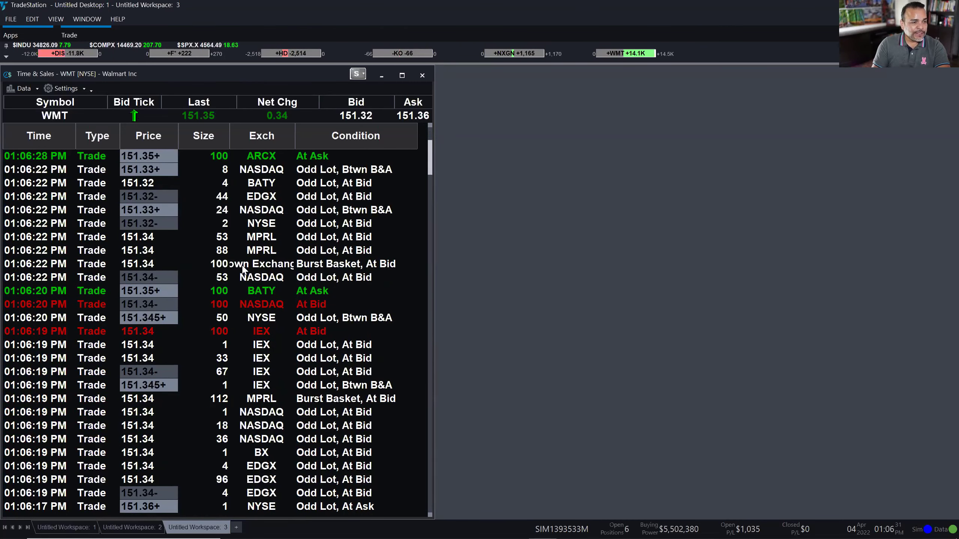
pyautogui.scroll(-1, 242, 269)
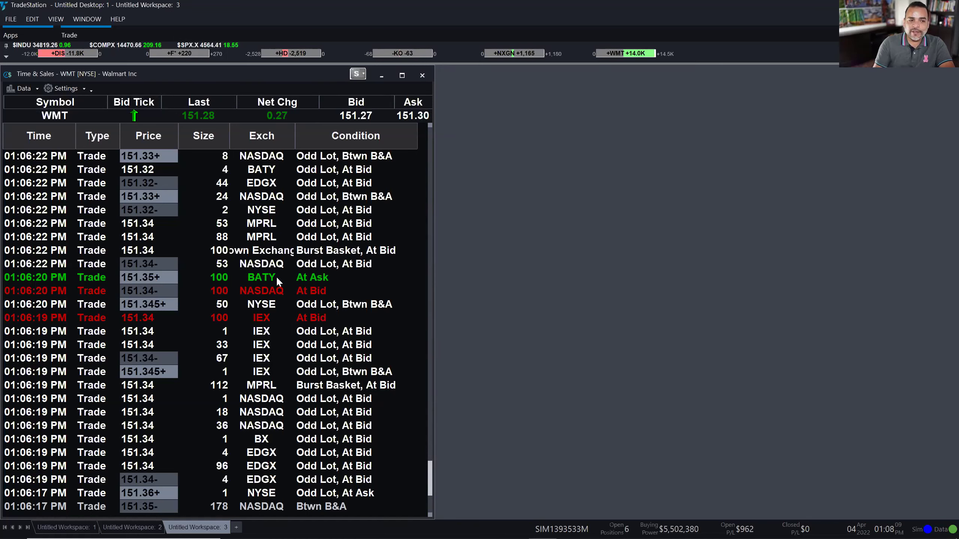
pyautogui.moveTo(431, 479); pyautogui.dragTo(440, 118)
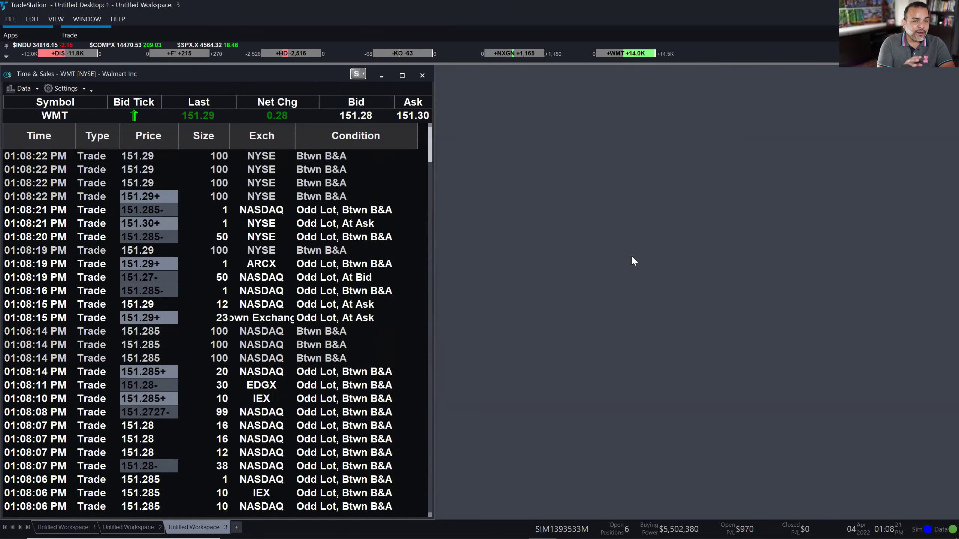
# Step: Open a second Time & Sales window beside the WMT one, extend it to full height, and set its symbol to SPY
pyautogui.click(7, 36)
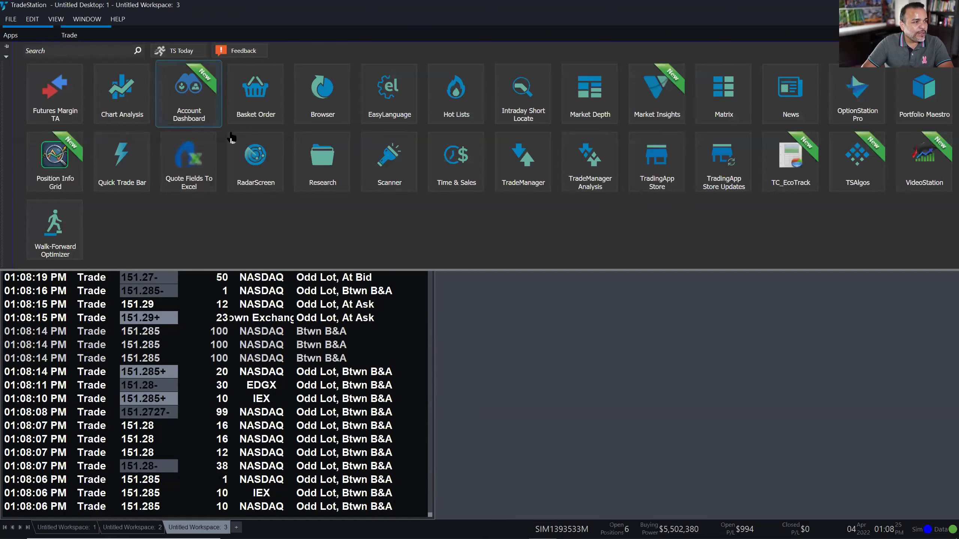
pyautogui.click(462, 170)
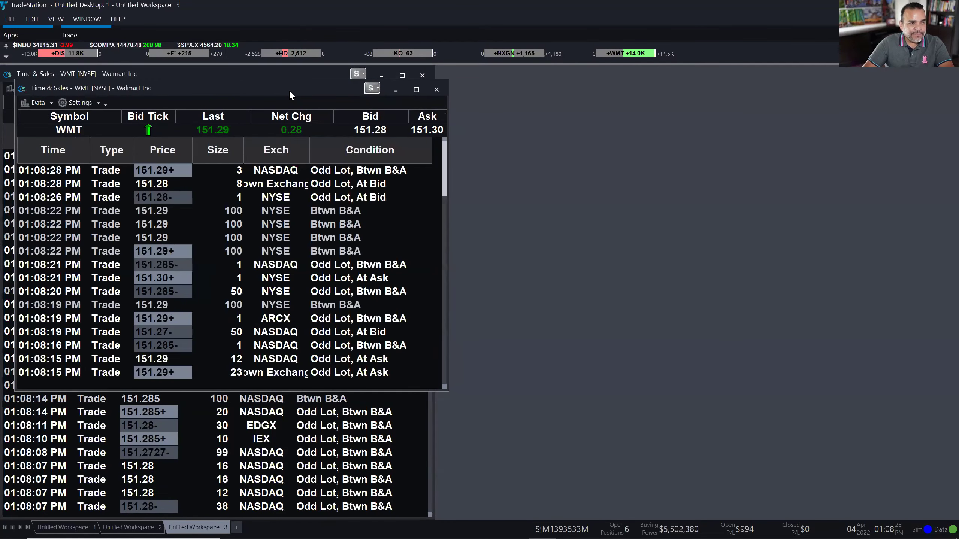
pyautogui.moveTo(289, 91); pyautogui.dragTo(710, 77)
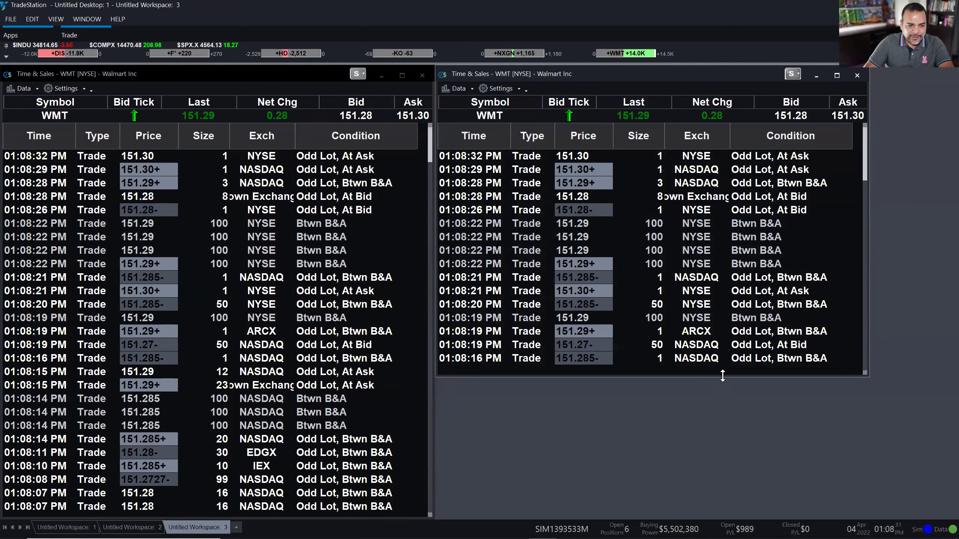
pyautogui.moveTo(722, 376); pyautogui.dragTo(722, 520)
pyautogui.write('SPY')
pyautogui.press('Return')
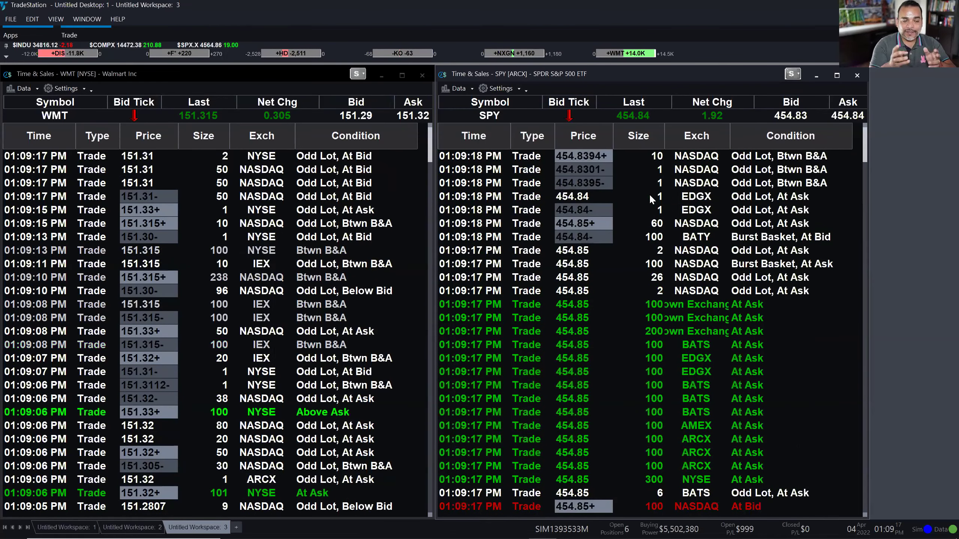
# Step: Look through SPY's older and latest trades to compare their pace with WMT, and close the SPY window
pyautogui.scroll(-2, 809, 250)
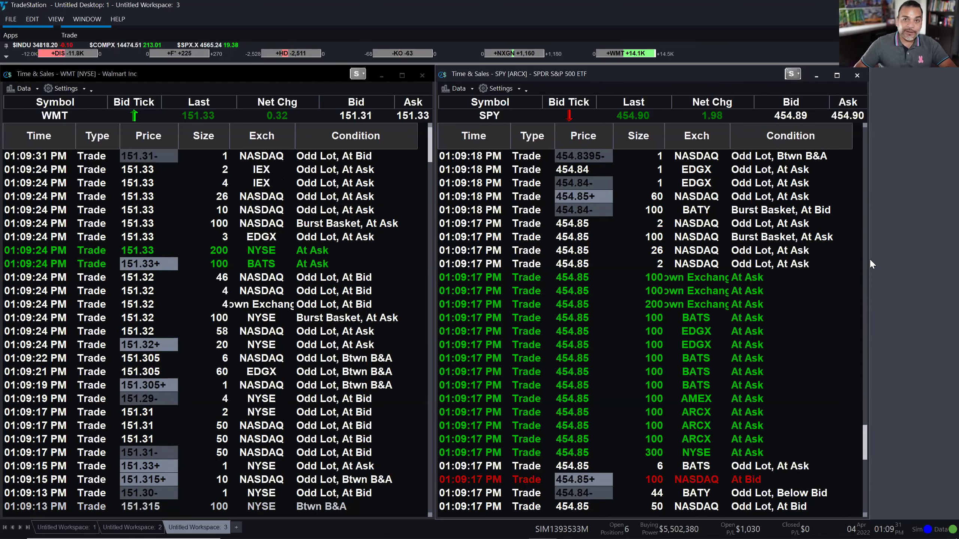
pyautogui.click(862, 155)
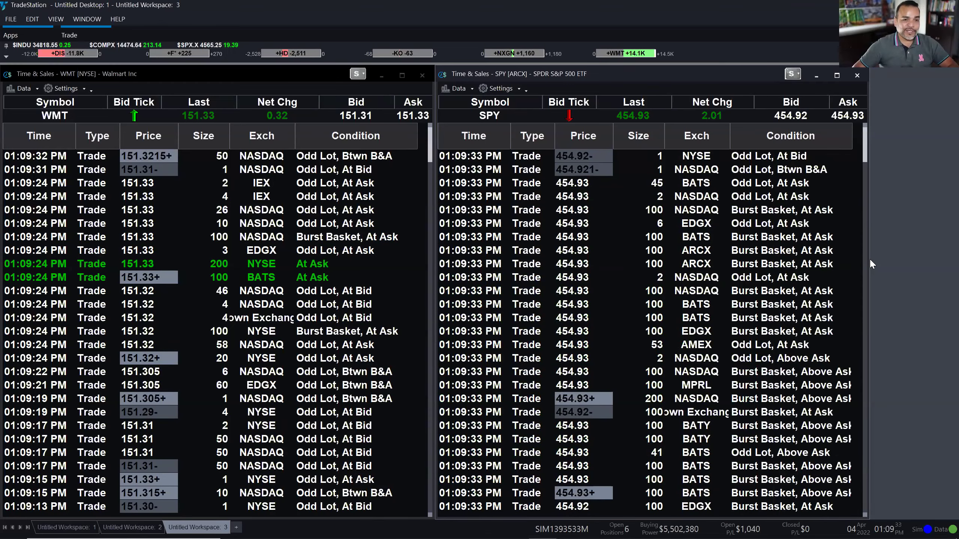
pyautogui.moveTo(863, 145); pyautogui.dragTo(862, 203)
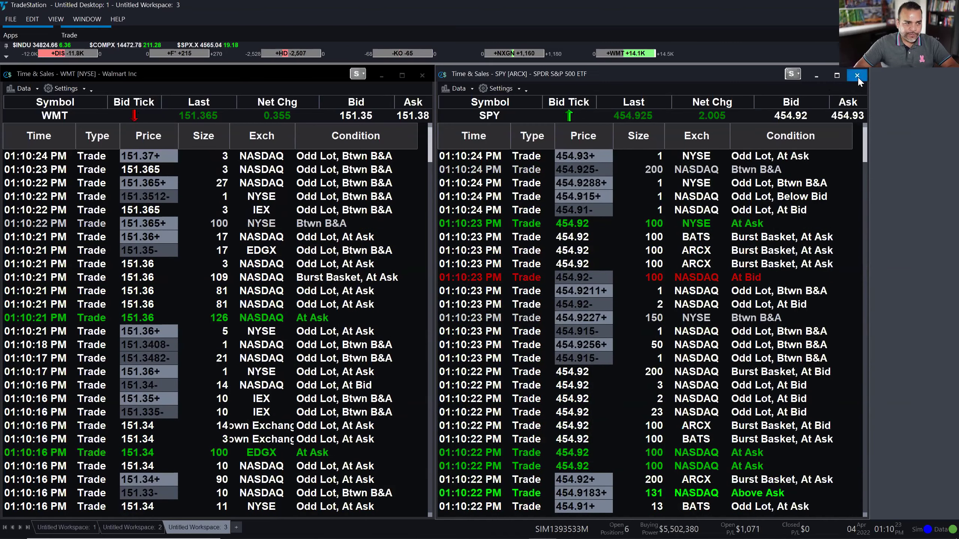
pyautogui.click(857, 76)
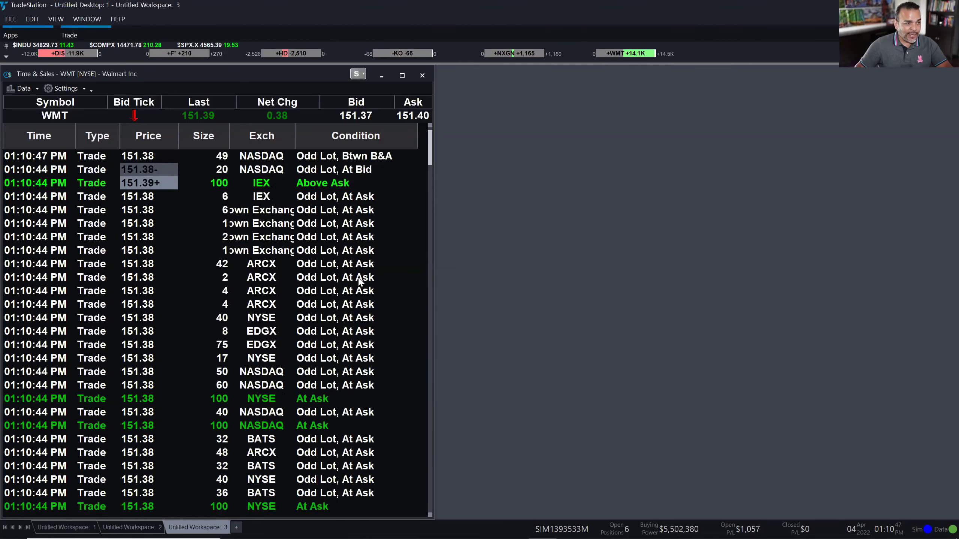
# Step: Examine the earlier WMT trades, comparing their At Ask, At Bid and Btwn B&A conditions, and return to the latest trades
pyautogui.scroll(-3, 358, 281)
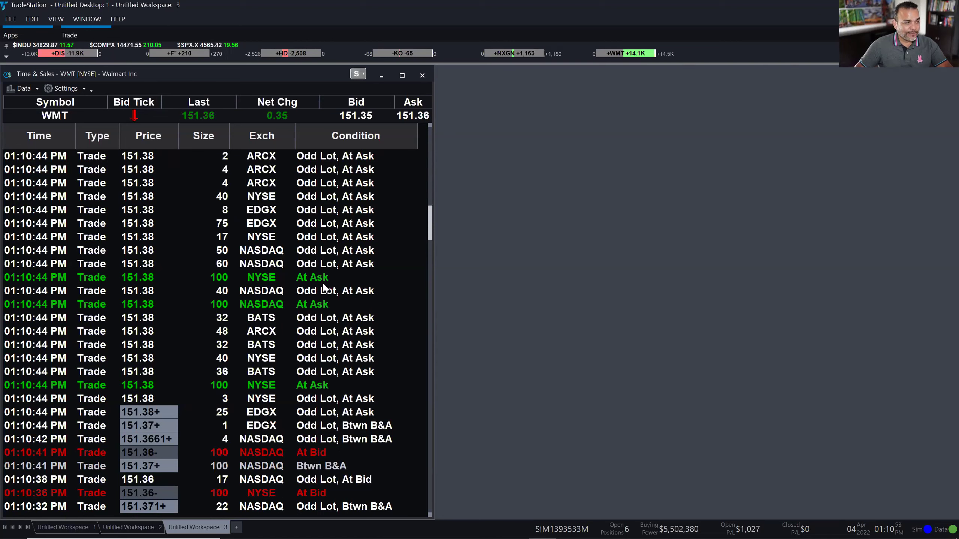
pyautogui.click(322, 282)
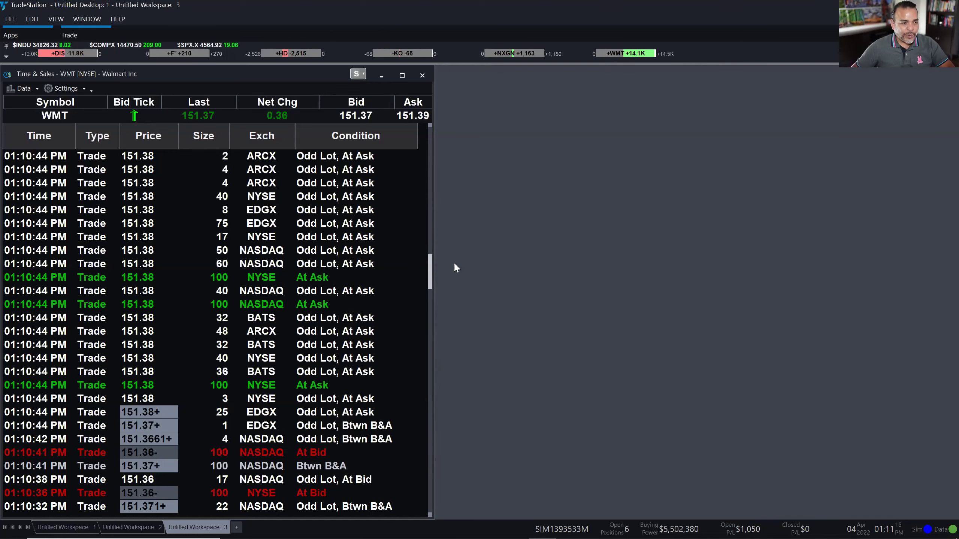
pyautogui.moveTo(429, 273); pyautogui.dragTo(430, 294)
pyautogui.click(313, 237)
pyautogui.press('Up')
pyautogui.press('Up')
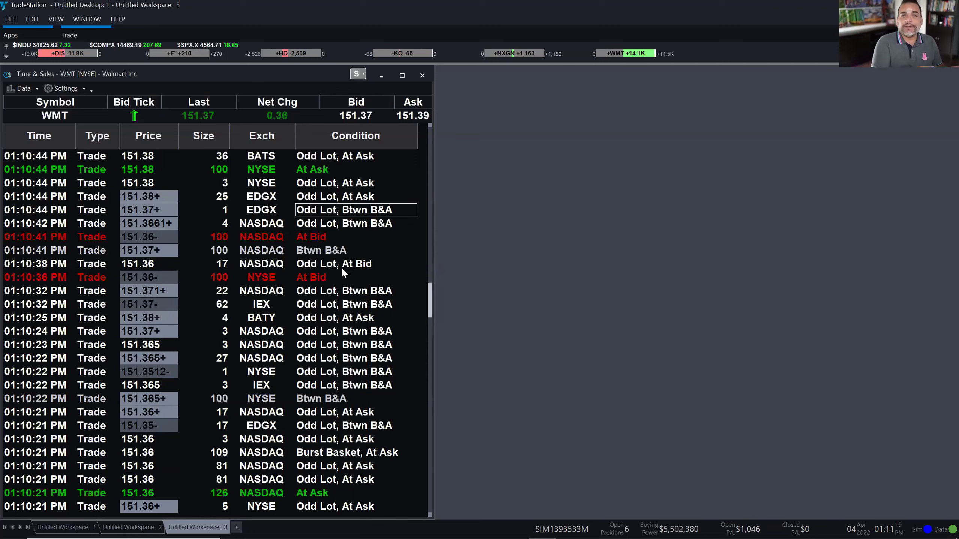
pyautogui.press('Up')
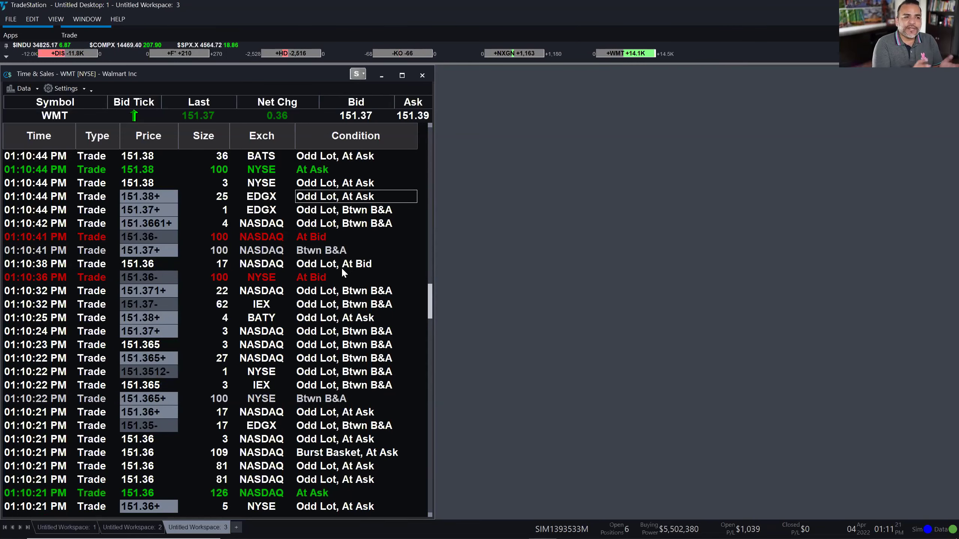
pyautogui.press('Up')
pyautogui.press('Up')
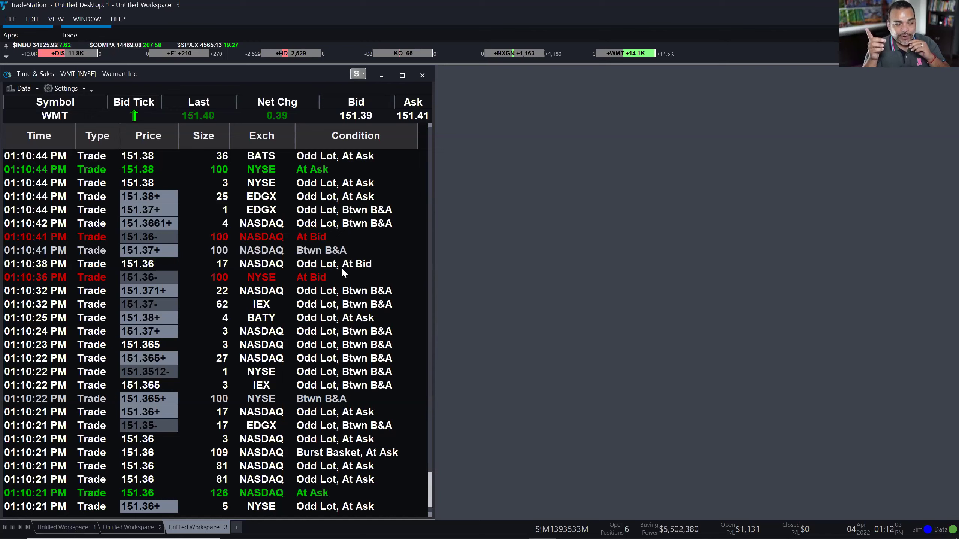
pyautogui.scroll(15, 342, 267)
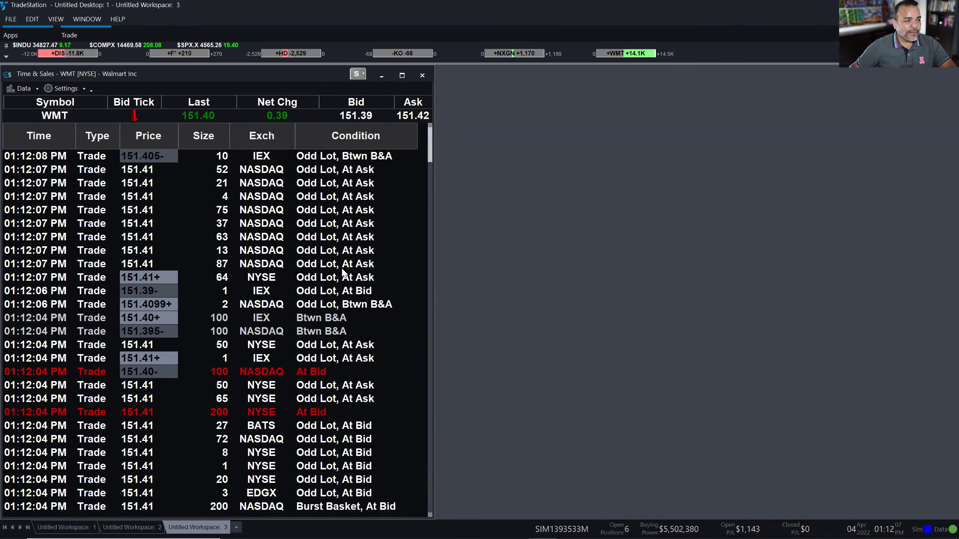
# Step: Examine the condition entries of the recent WMT trades one by one, including the odd lots and the green At Ask trade
pyautogui.click(381, 290)
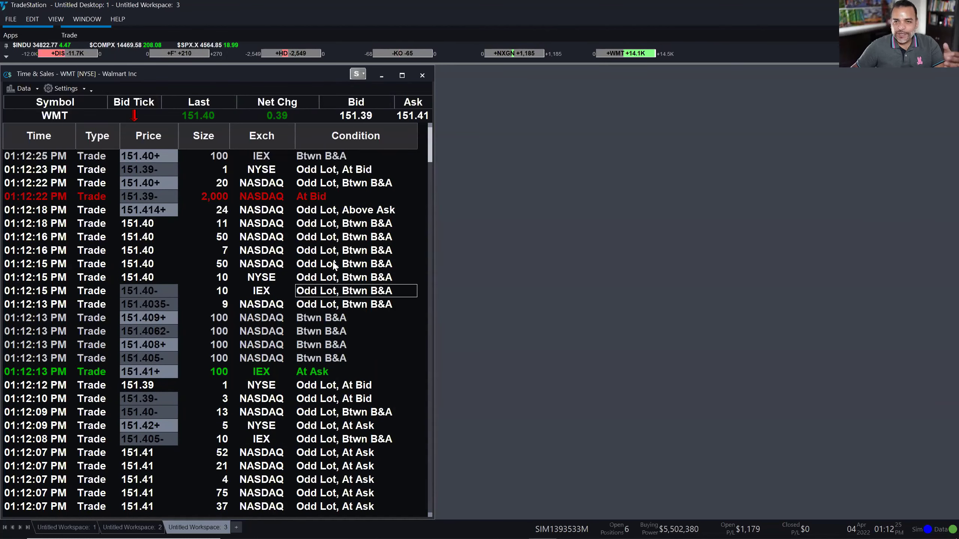
pyautogui.scroll(-2, 357, 308)
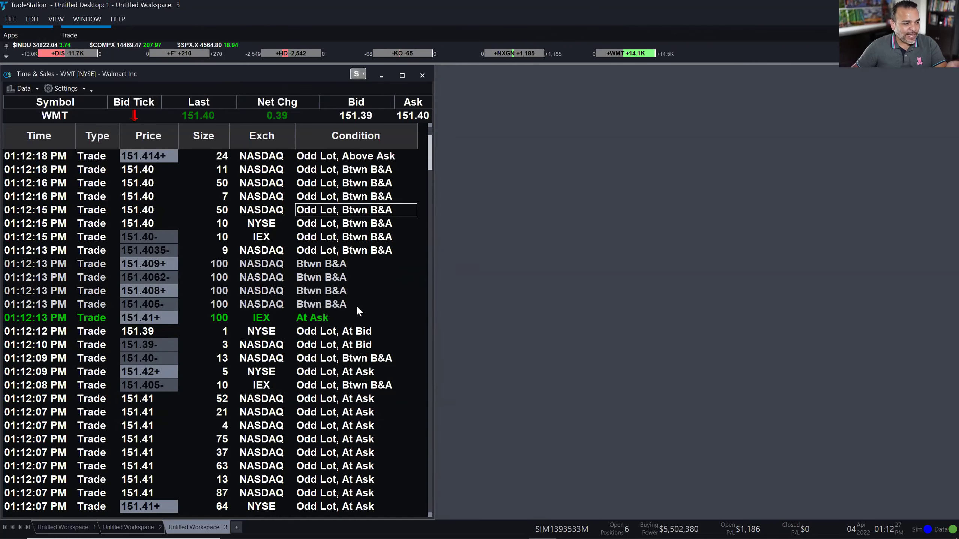
pyautogui.scroll(-2, 358, 311)
pyautogui.moveTo(359, 293); pyautogui.dragTo(358, 237)
pyautogui.click(359, 281)
pyautogui.press('Up')
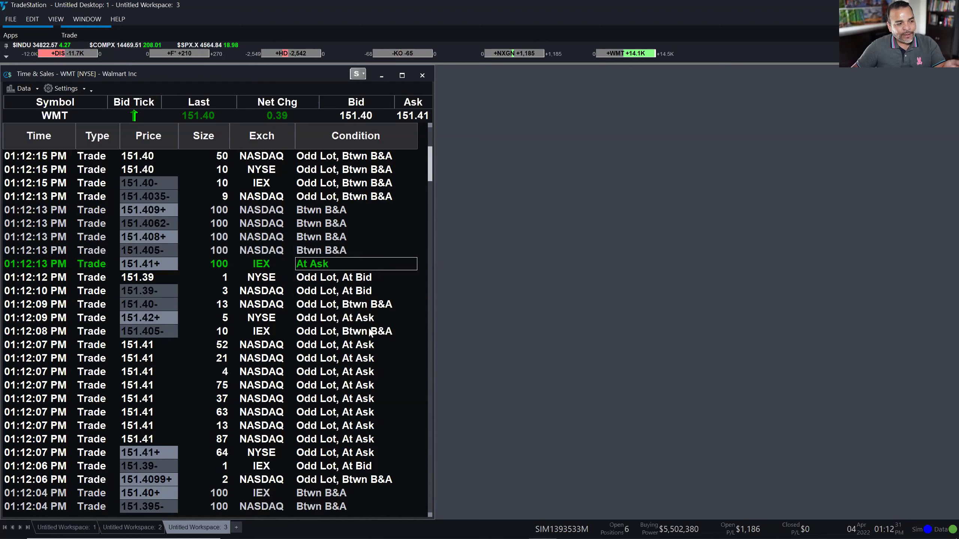
pyautogui.click(364, 342)
pyautogui.click(361, 320)
pyautogui.press('Up')
pyautogui.press('Up')
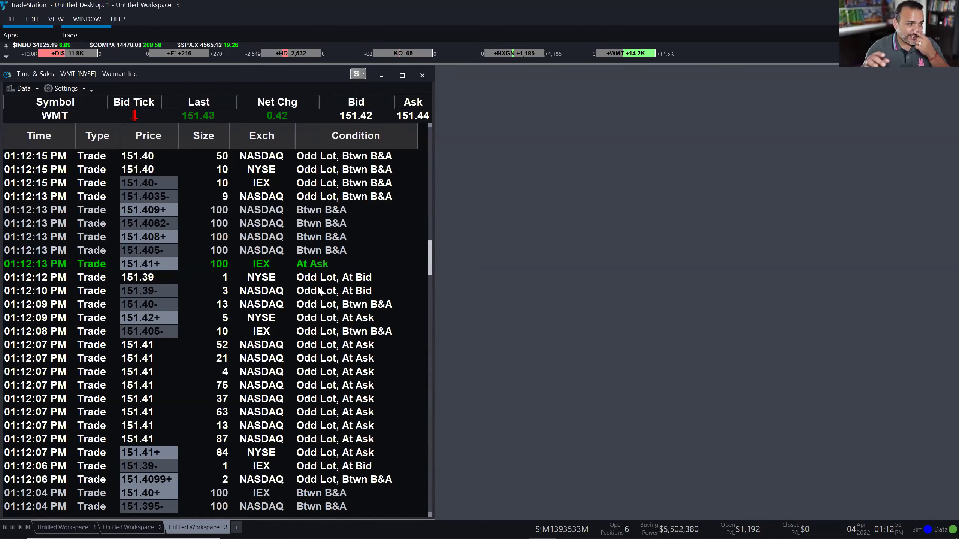
# Step: Look through the Data, Settings and shortcut options available for the WMT Time & Sales window
pyautogui.click(57, 91)
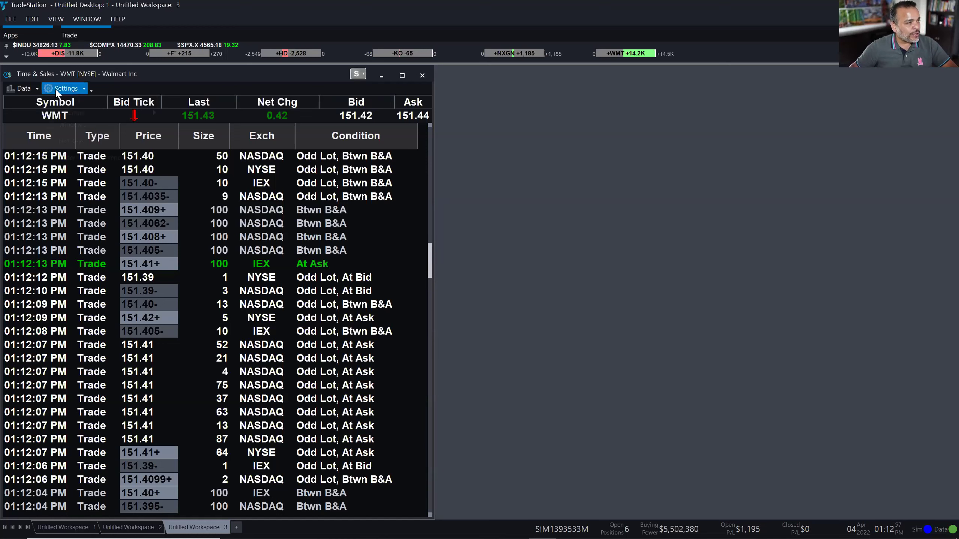
pyautogui.click(33, 90)
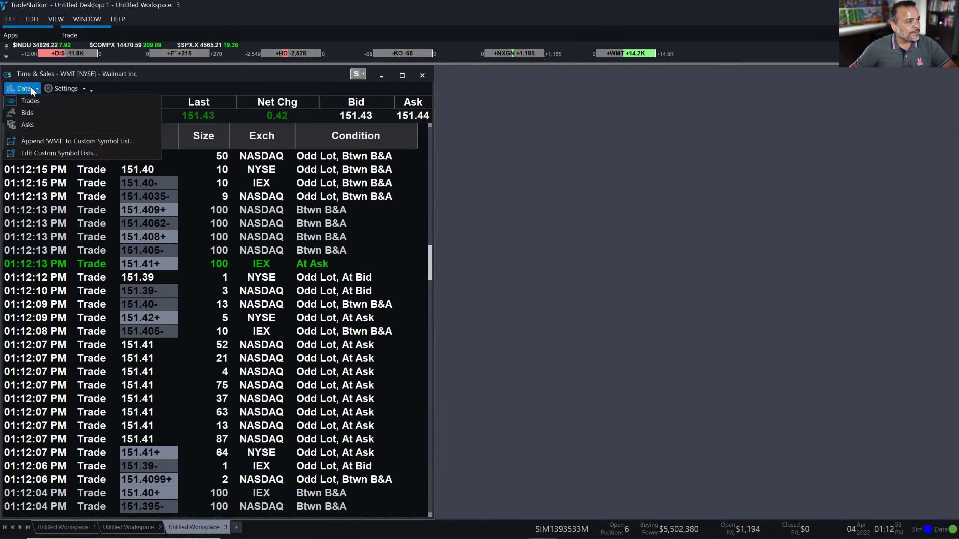
pyautogui.click(61, 90)
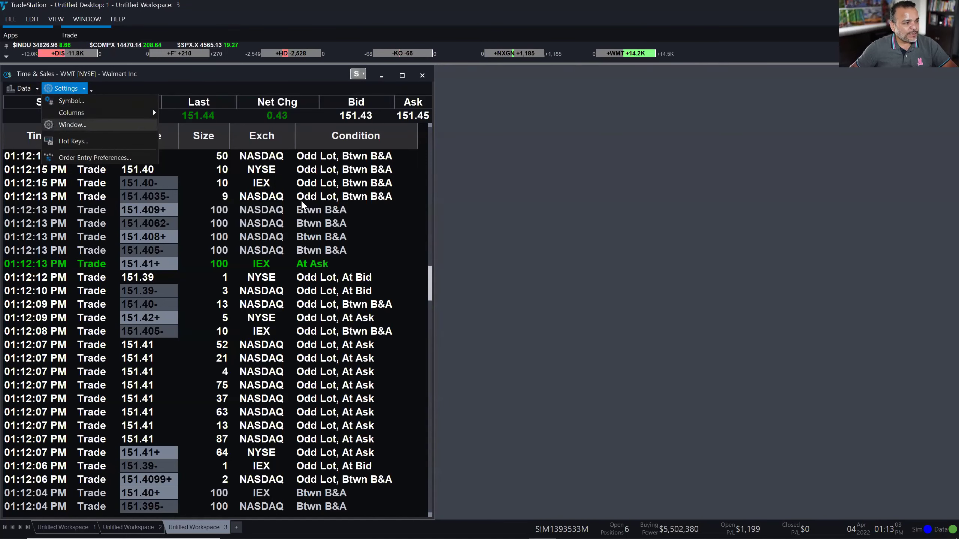
pyautogui.click(294, 211)
pyautogui.rightClick(294, 211)
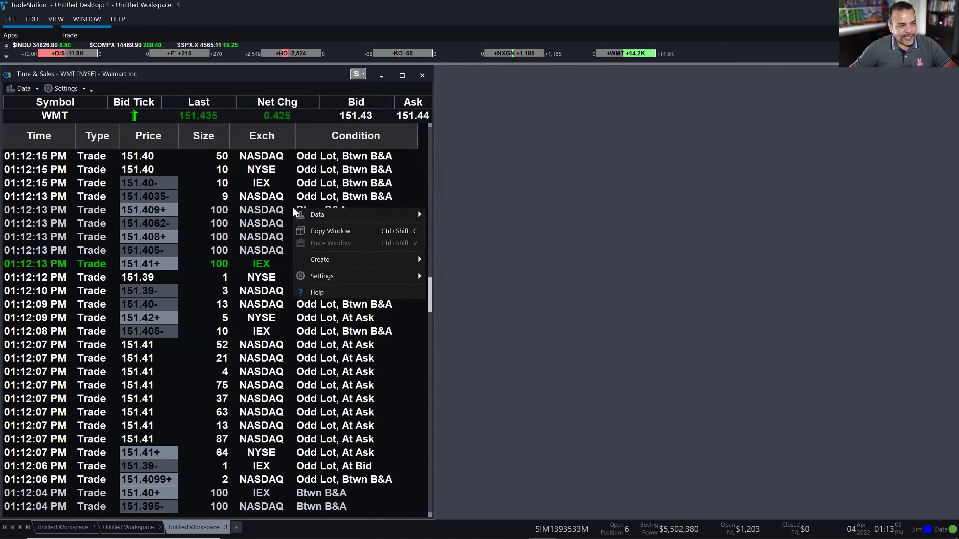
pyautogui.click(71, 89)
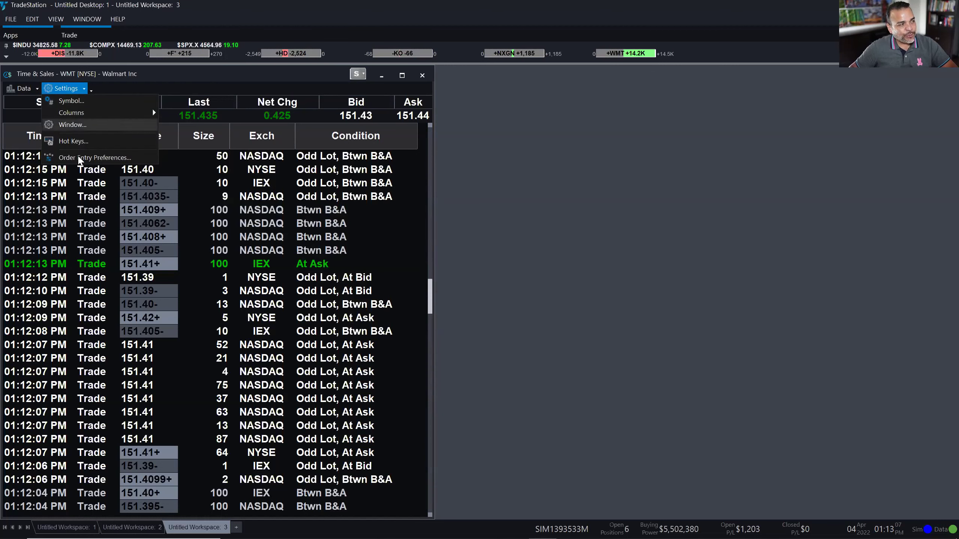
# Step: Open the help page about the Time & Sales window, read its layout overview and related topics, and reposition the help window
pyautogui.rightClick(270, 217)
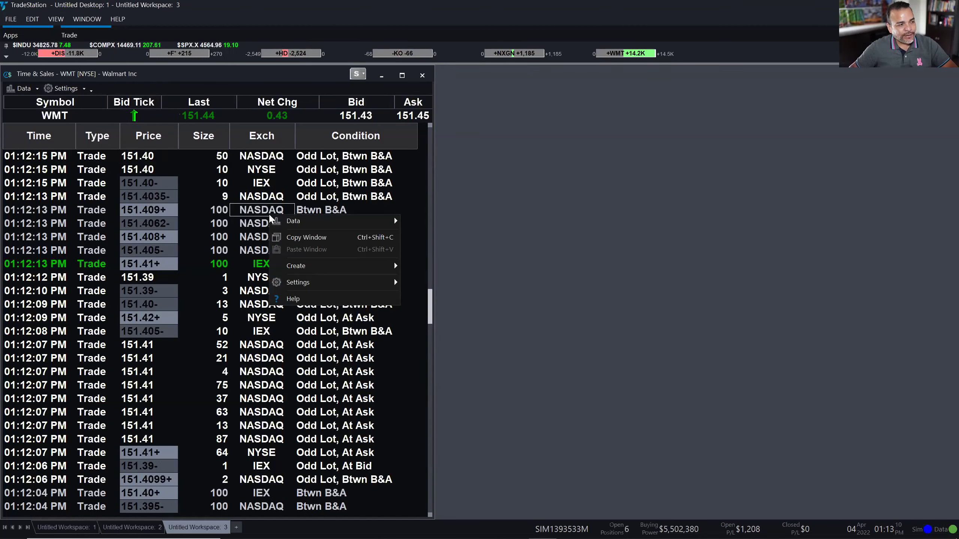
pyautogui.click(319, 298)
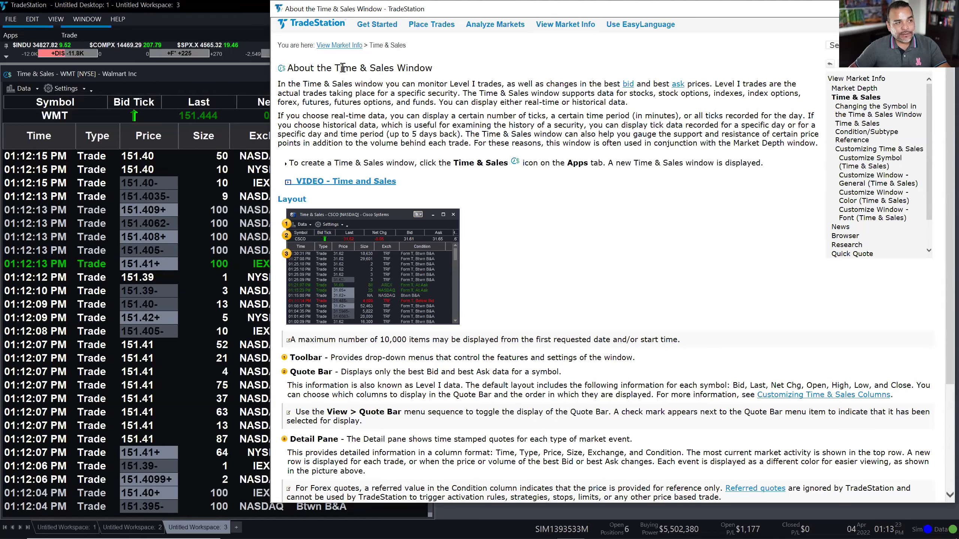
pyautogui.scroll(-3, 610, 230)
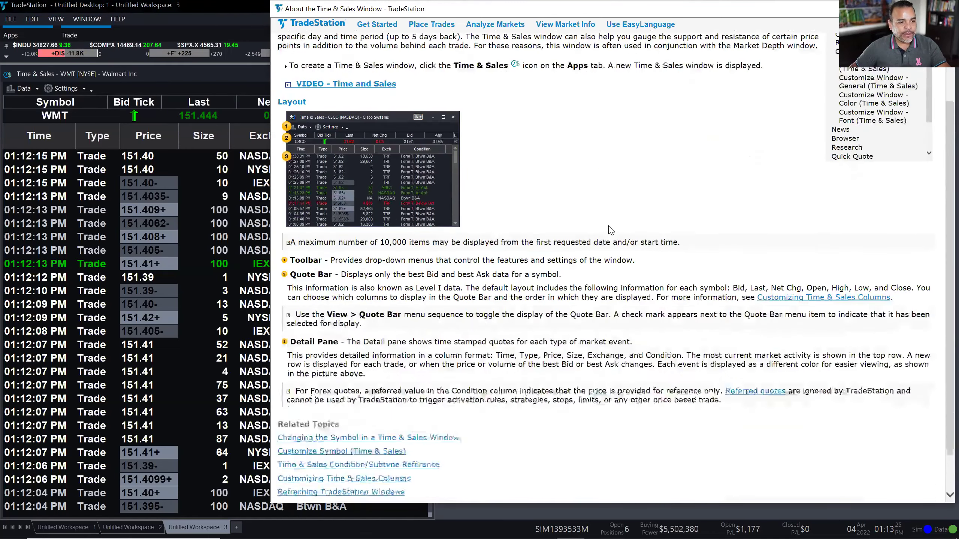
pyautogui.scroll(-1, 612, 230)
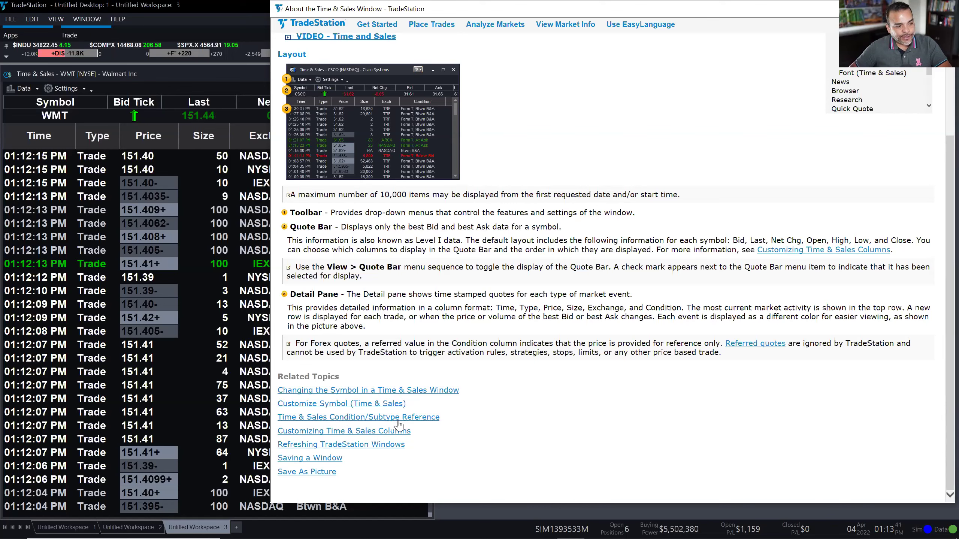
pyautogui.moveTo(454, 15); pyautogui.dragTo(670, 13)
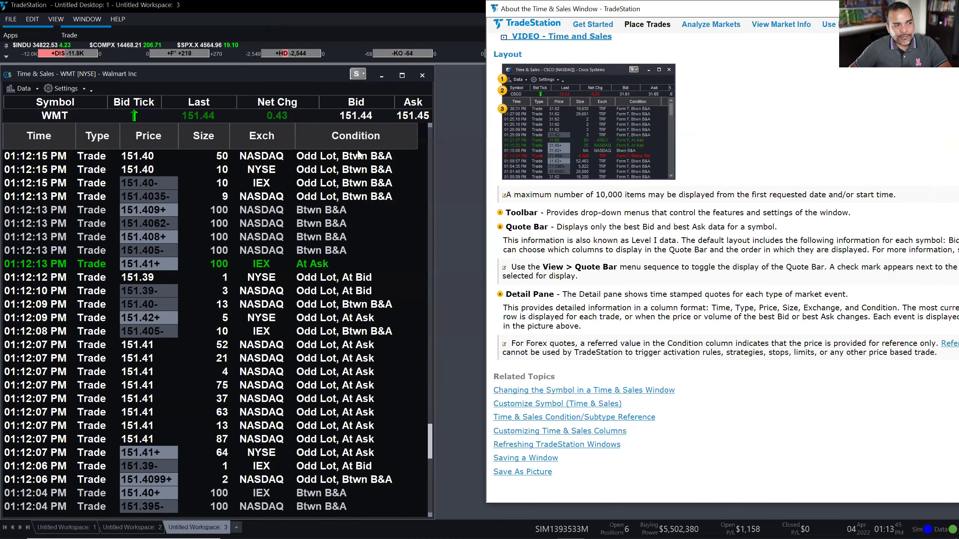
pyautogui.doubleClick(652, 8)
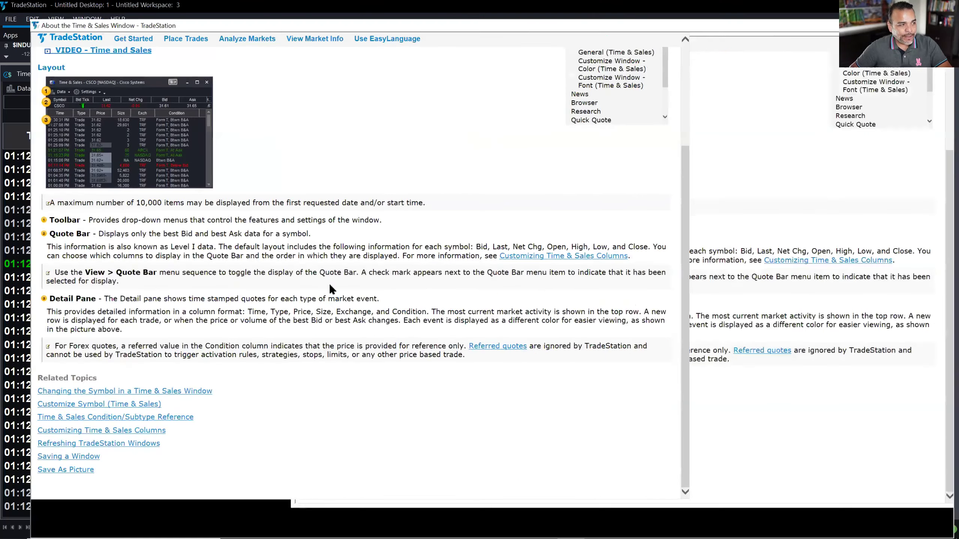
pyautogui.doubleClick(486, 11)
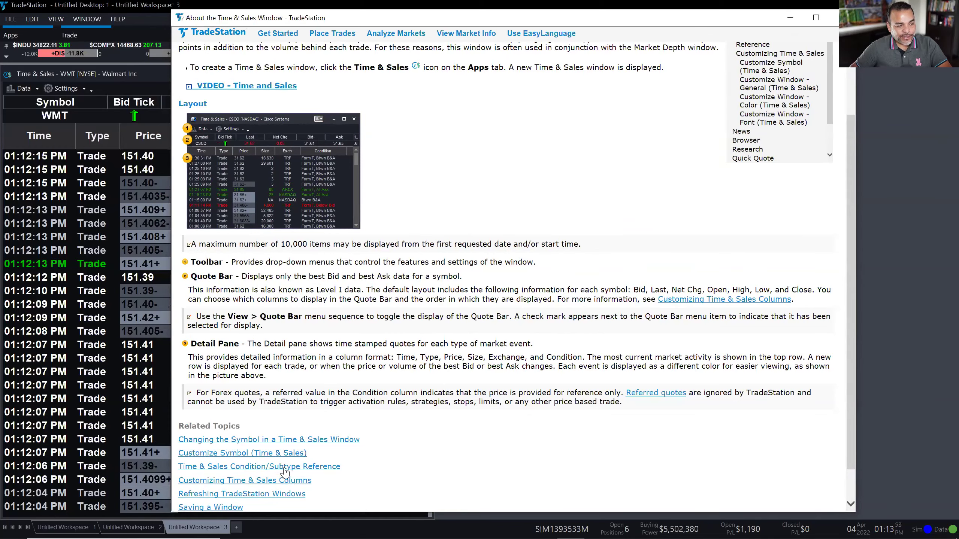
# Step: Read the Time & Sales Condition/Subtype Reference from Acquisition to the Odd Lot definition, and close the help
pyautogui.click(295, 467)
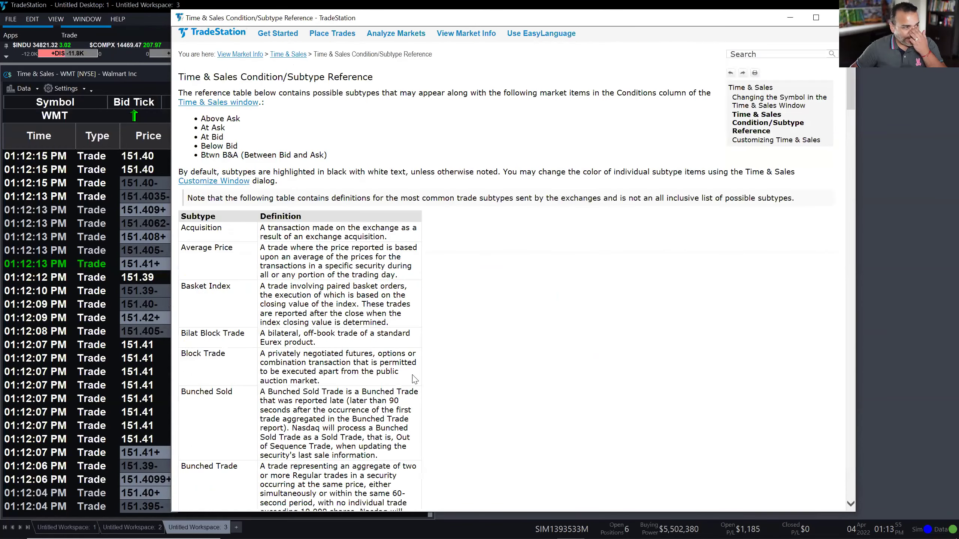
pyautogui.scroll(-2, 461, 310)
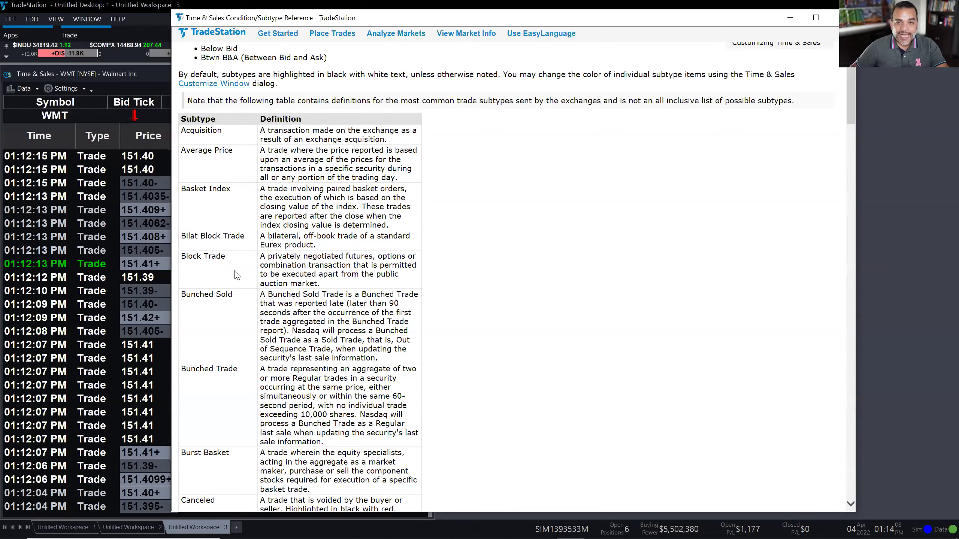
pyautogui.scroll(-5, 235, 275)
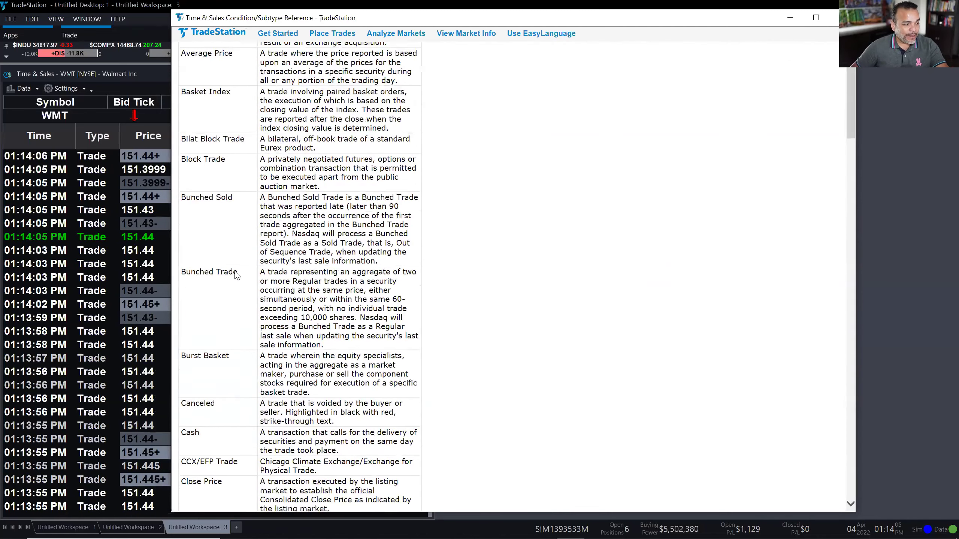
pyautogui.scroll(-15, 234, 276)
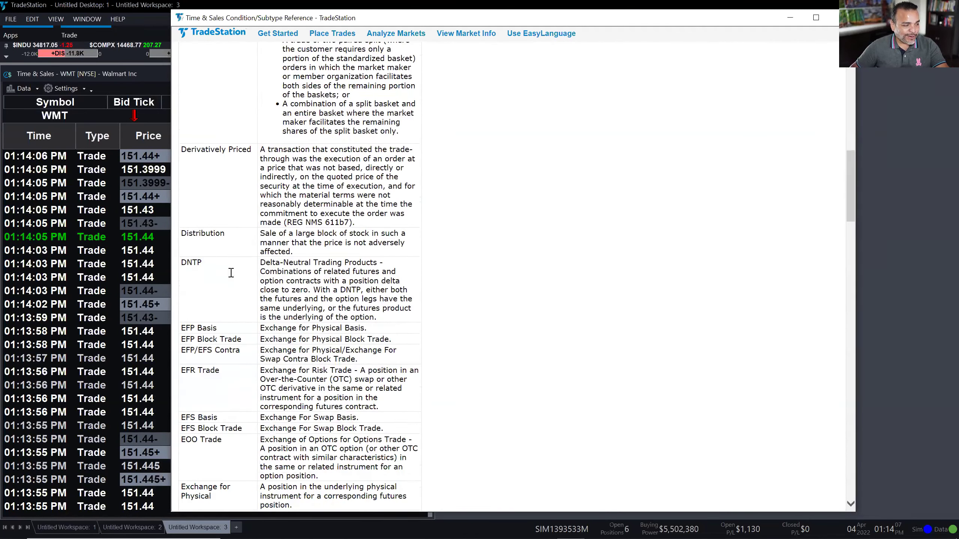
pyautogui.scroll(-14, 233, 277)
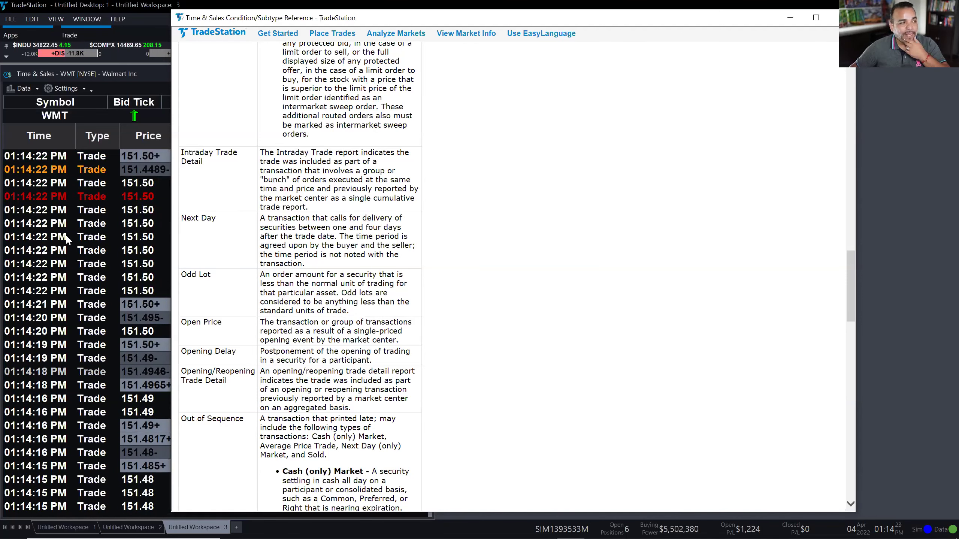
pyautogui.hotkey('alt', 'F4')
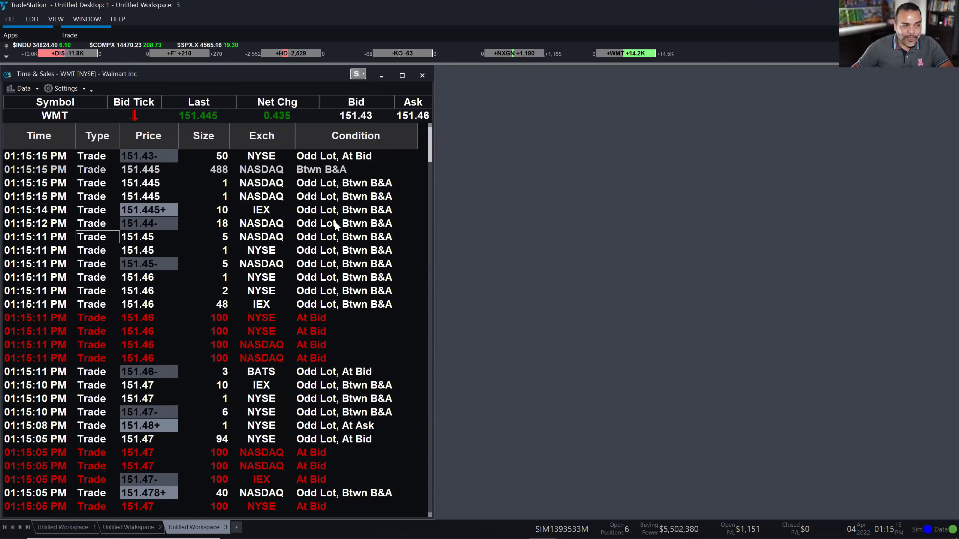
# Step: Reopen the Condition/Subtype Reference through the window's help, review its definitions down to Out of Sequence, and return to the WMT trades
pyautogui.rightClick(355, 213)
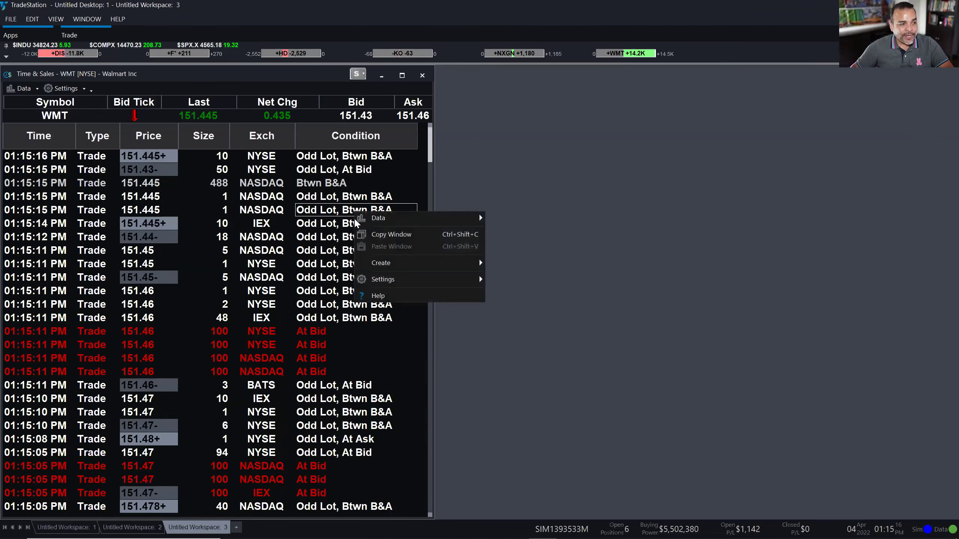
pyautogui.click(379, 295)
pyautogui.scroll(-4, 434, 332)
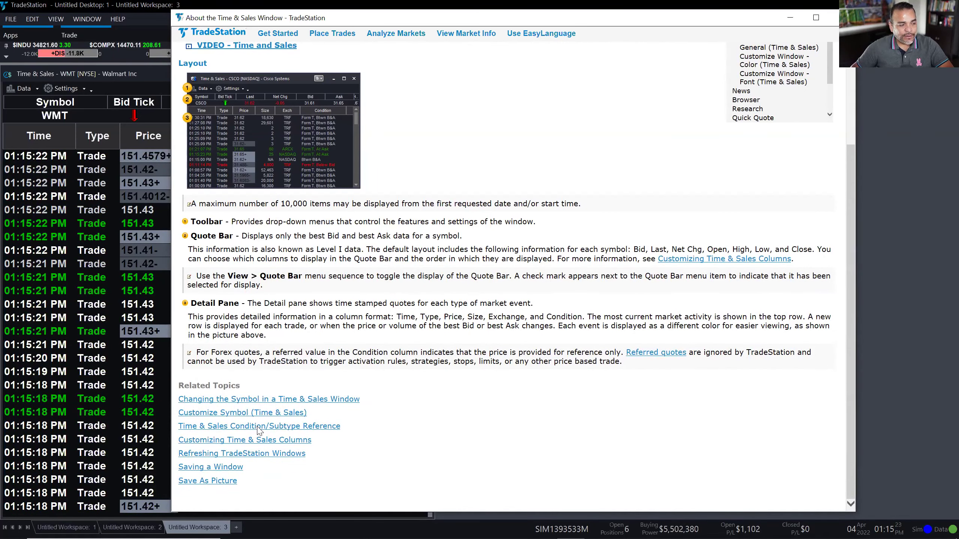
pyautogui.click(258, 426)
pyautogui.scroll(-9, 300, 261)
pyautogui.scroll(-10, 300, 261)
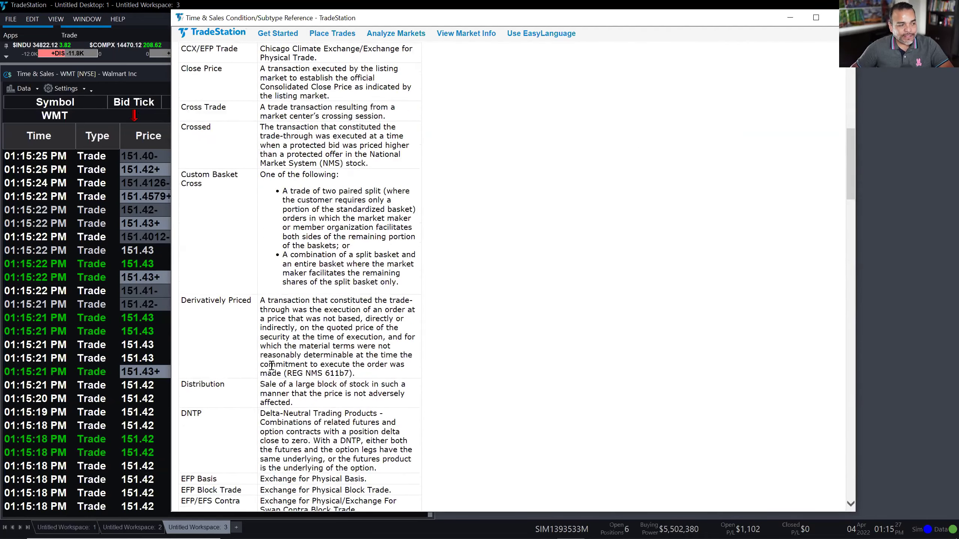
pyautogui.scroll(-10, 271, 365)
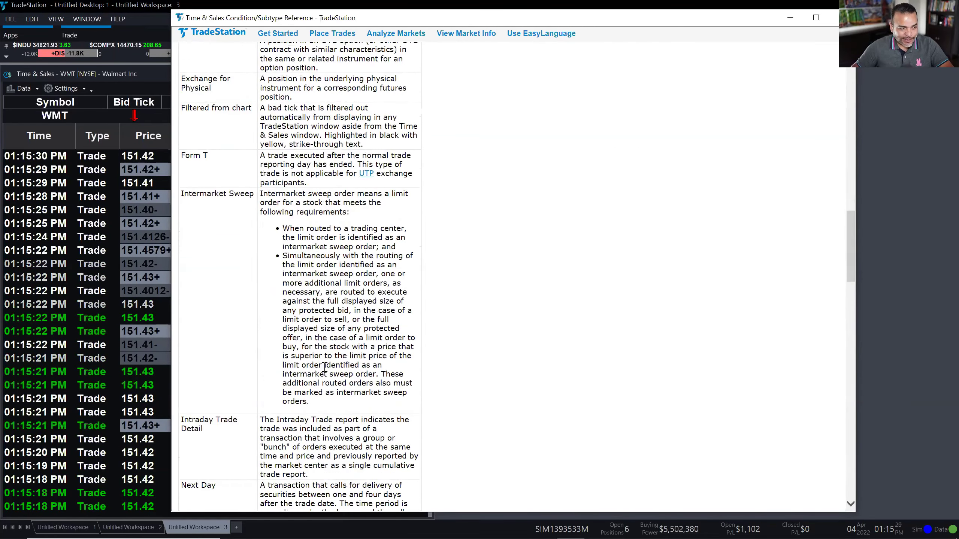
pyautogui.scroll(-10, 324, 367)
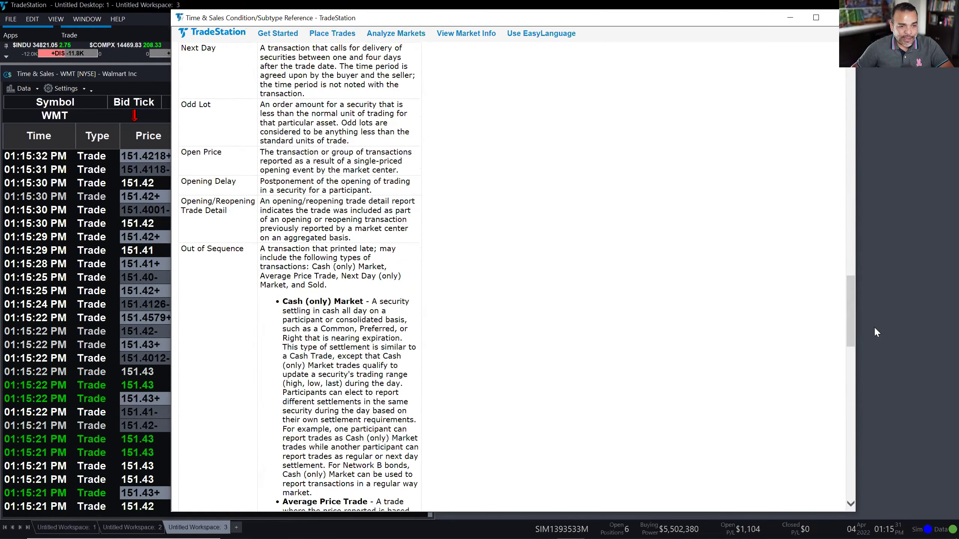
pyautogui.click(911, 276)
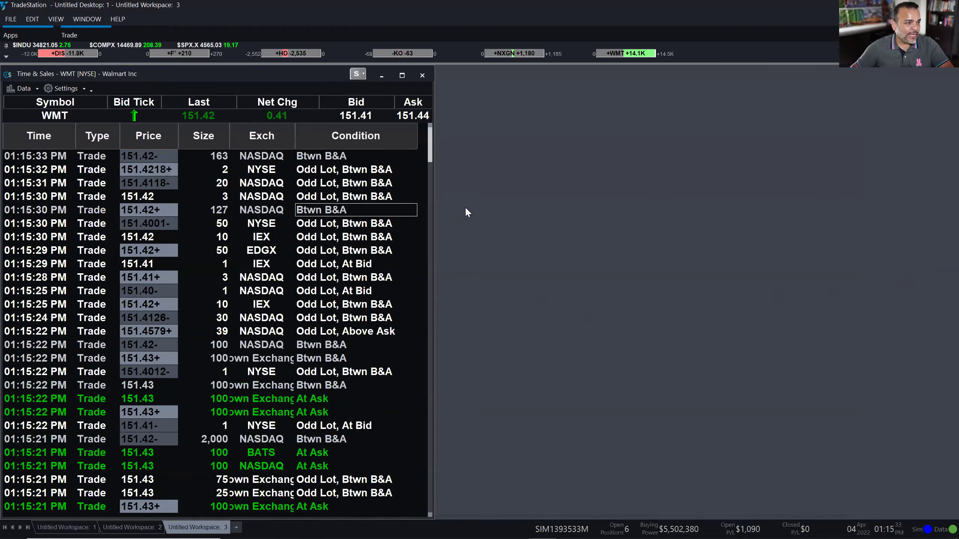
# Step: Find the WMT trade with the Burst Basket, At Ask condition among the 01:15:18 PM trades and select its condition entry
pyautogui.moveTo(431, 148); pyautogui.dragTo(409, 219)
pyautogui.click(345, 305)
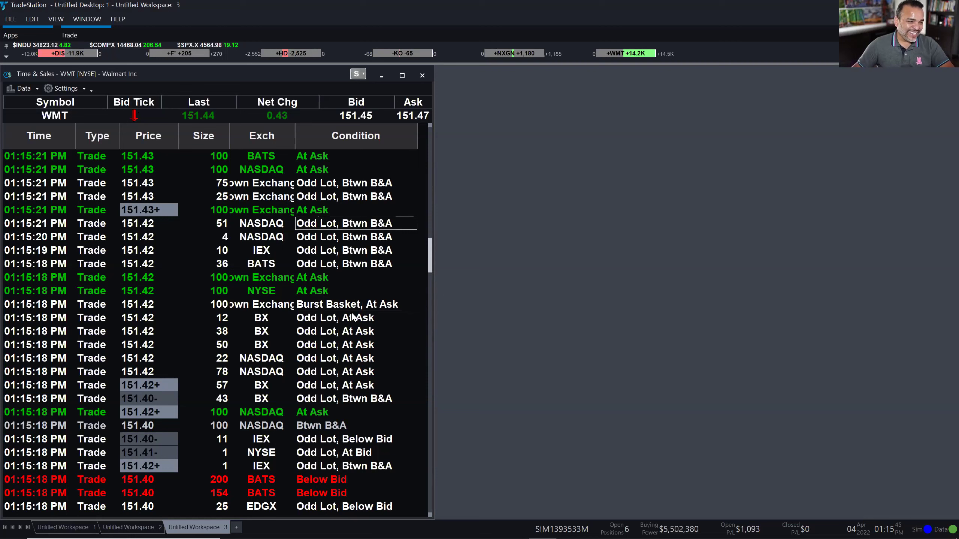
pyautogui.click(364, 297)
pyautogui.click(364, 304)
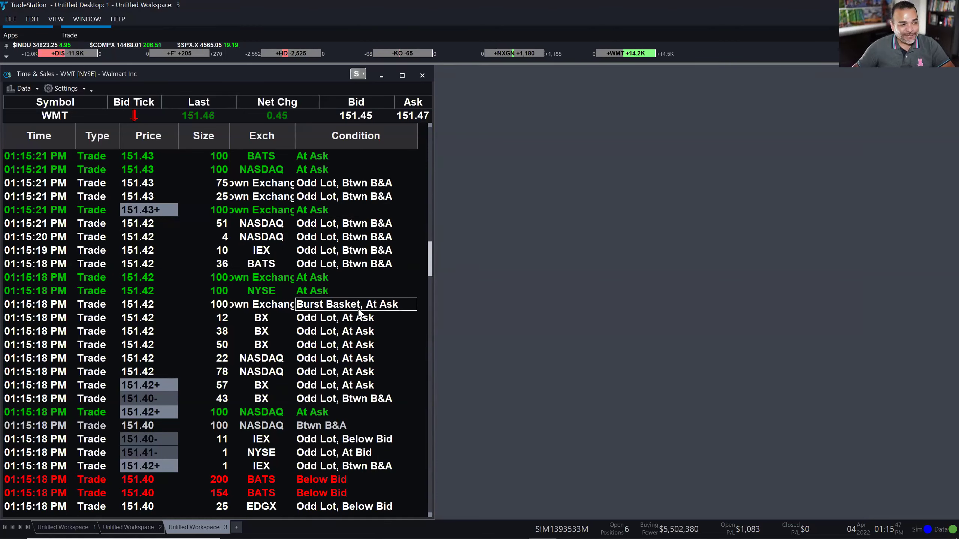
# Step: Return to the Condition/Subtype Reference, look back up through the earlier subtype definitions, and go back to the WMT trades
pyautogui.press('F1')
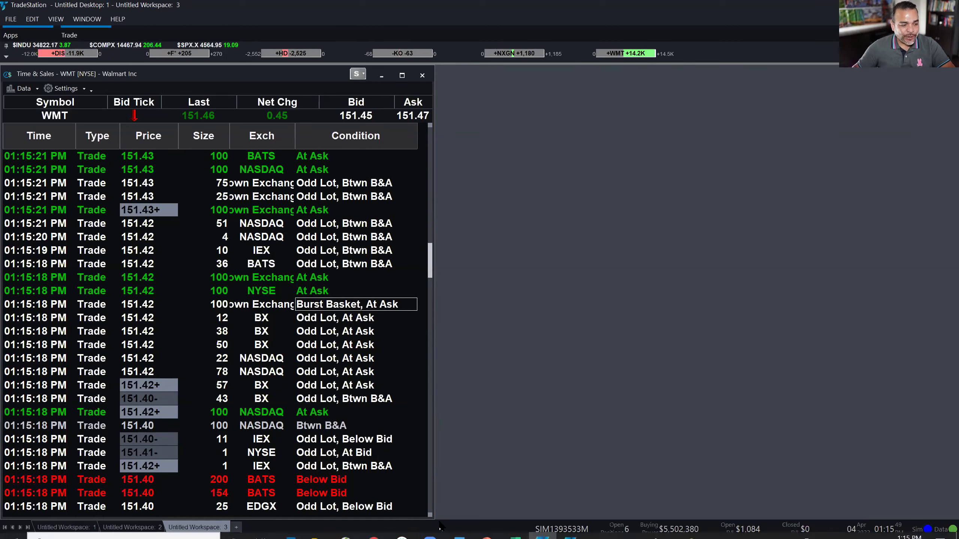
pyautogui.scroll(15, 661, 304)
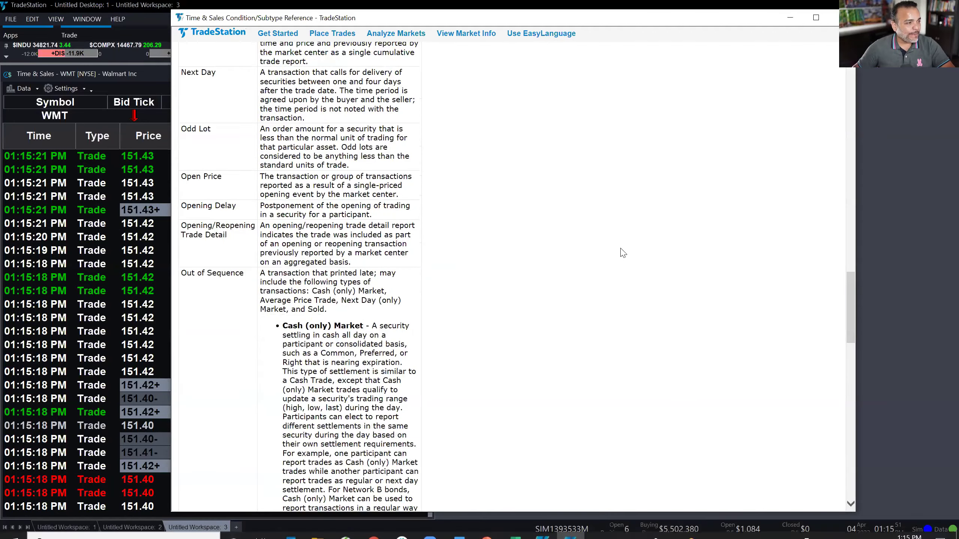
pyautogui.scroll(8, 622, 253)
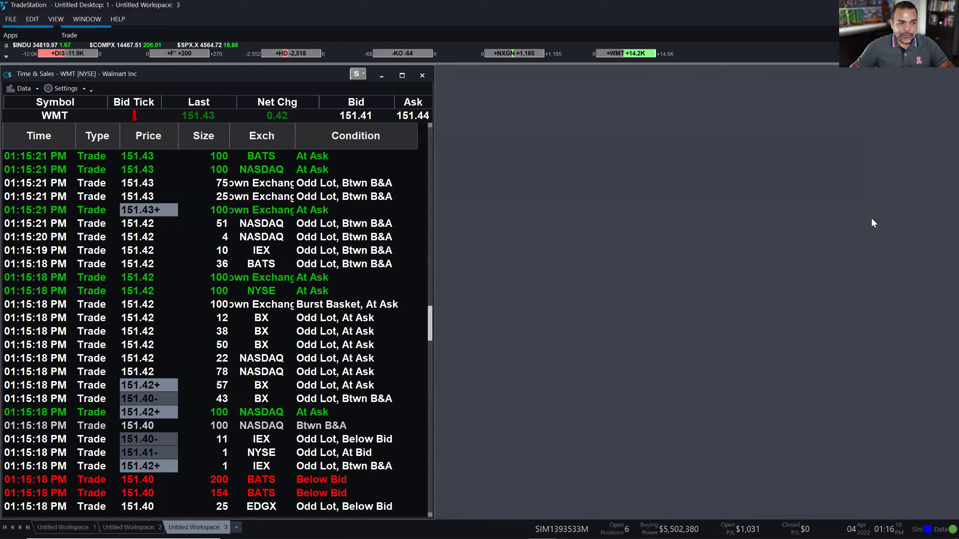
pyautogui.click(871, 217)
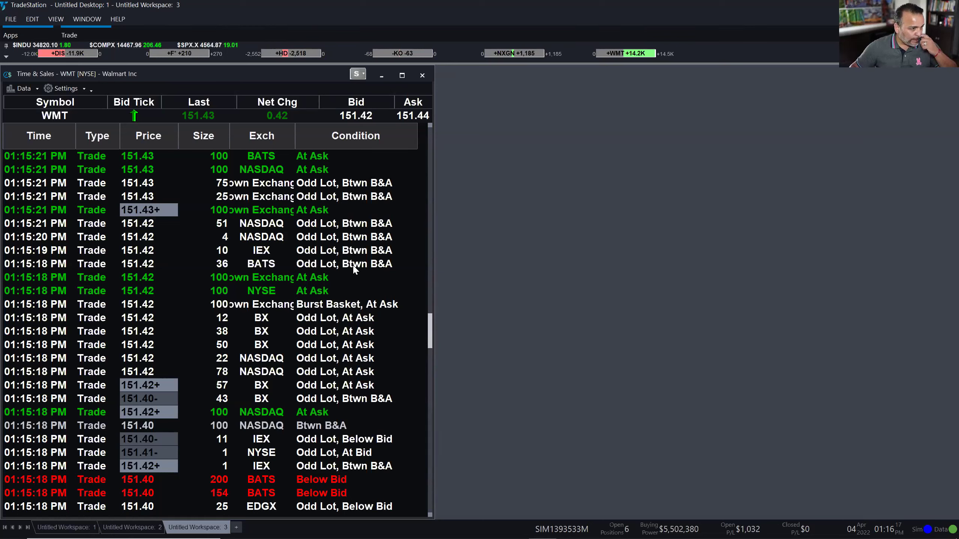
# Step: Examine the Time & Sales window's General and Color customization settings, move the dialog off the trades, and cancel it
pyautogui.click(65, 88)
pyautogui.click(76, 122)
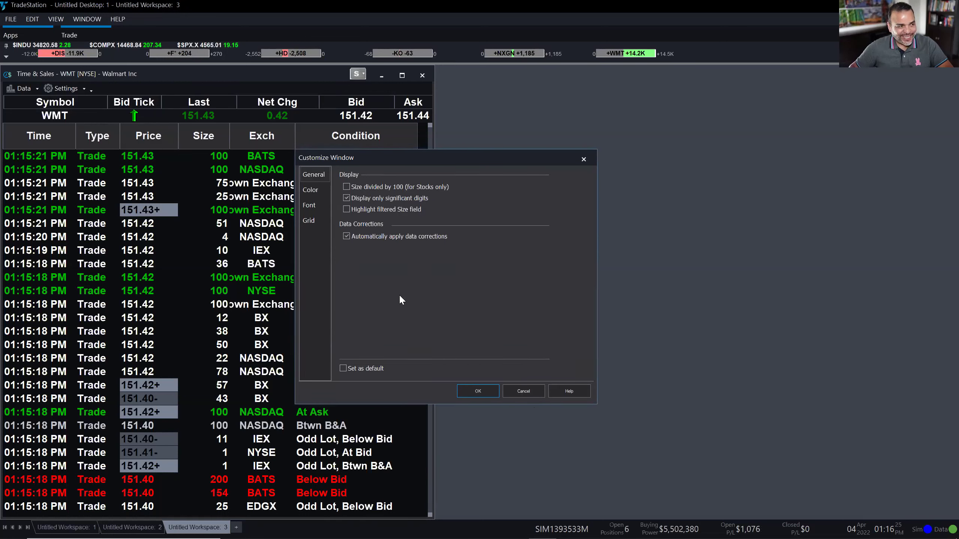
pyautogui.click(317, 192)
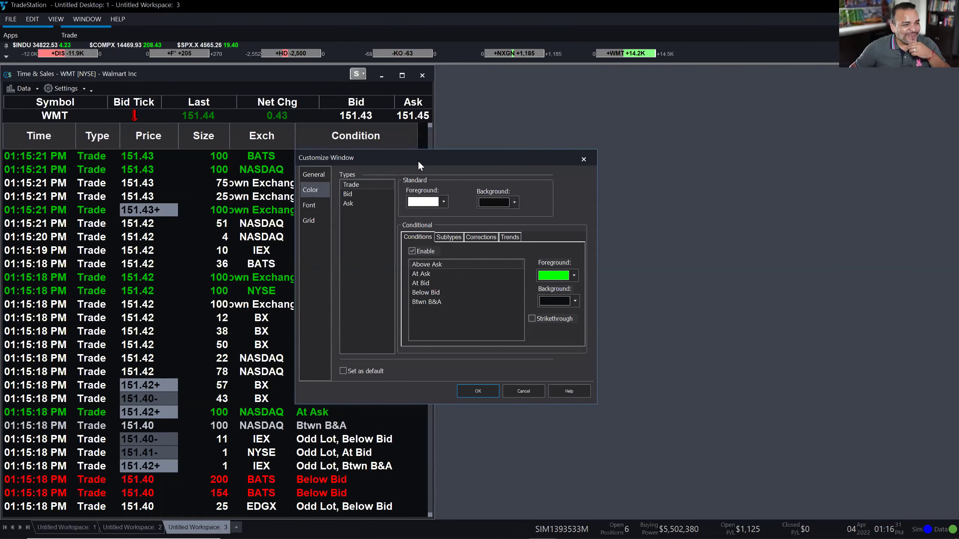
pyautogui.moveTo(375, 162); pyautogui.dragTo(529, 198)
pyautogui.click(672, 424)
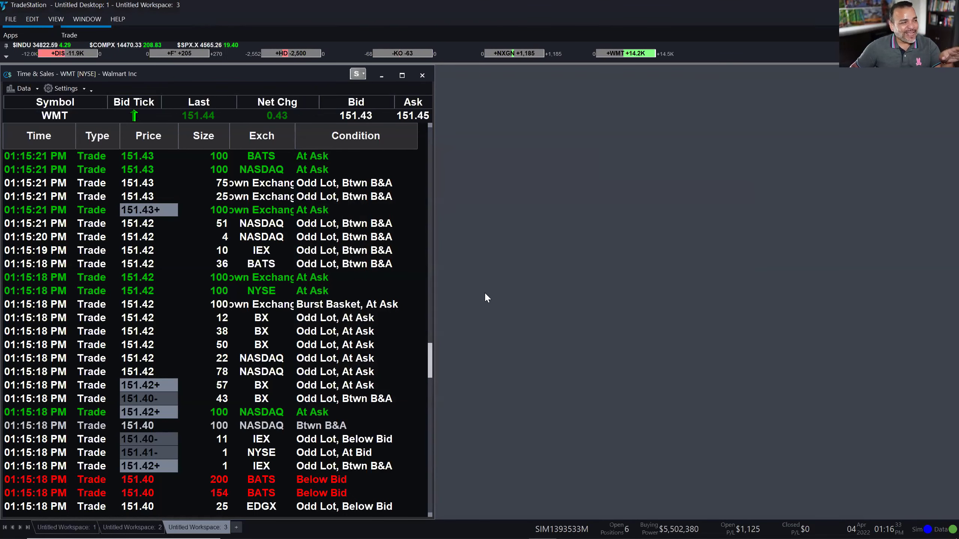
# Step: Reopen the Time & Sales window customization and compare the conditional Trade colors for Conditions and Subtypes
pyautogui.click(63, 89)
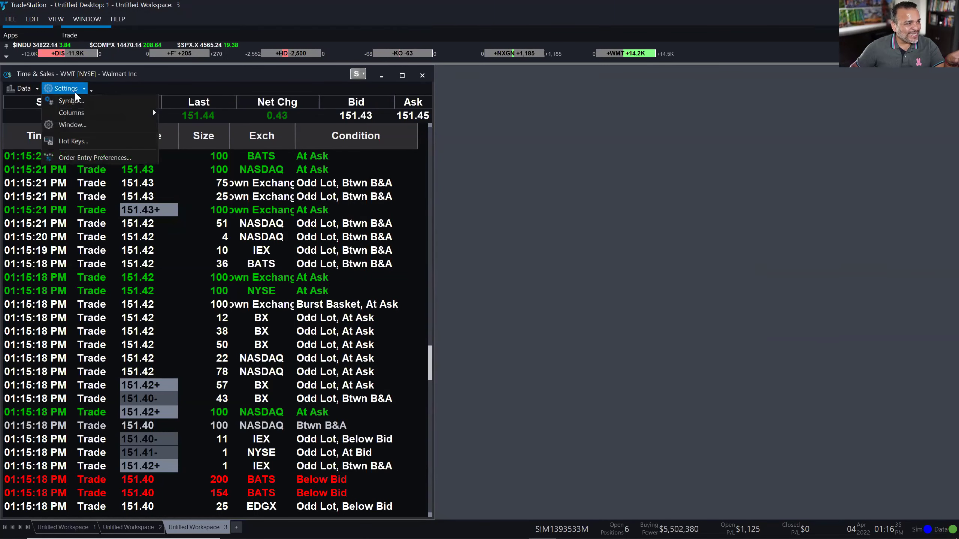
pyautogui.click(72, 125)
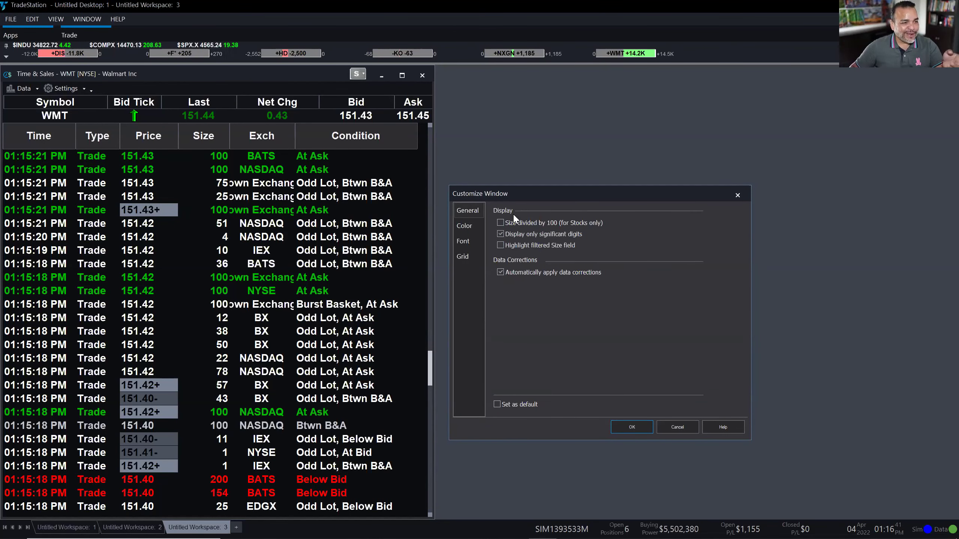
pyautogui.click(469, 229)
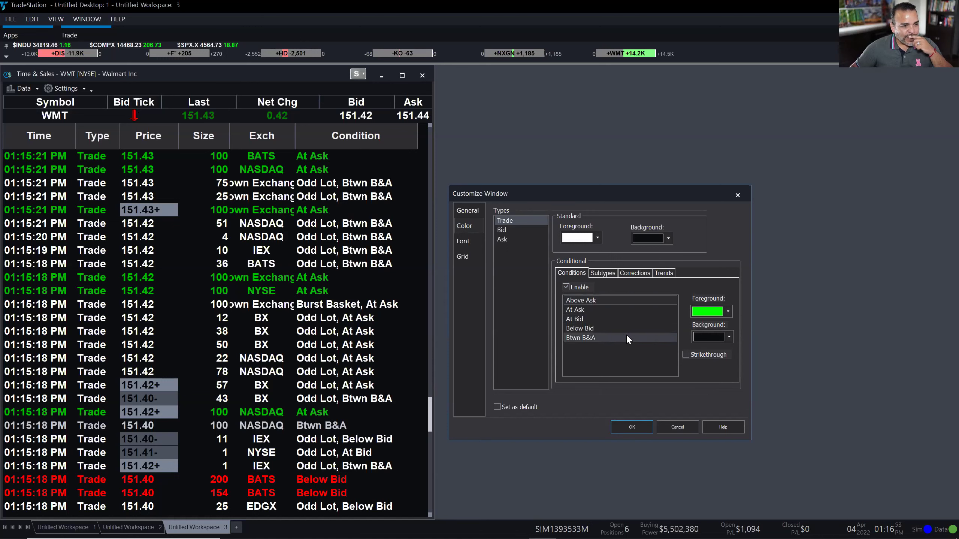
pyautogui.click(602, 274)
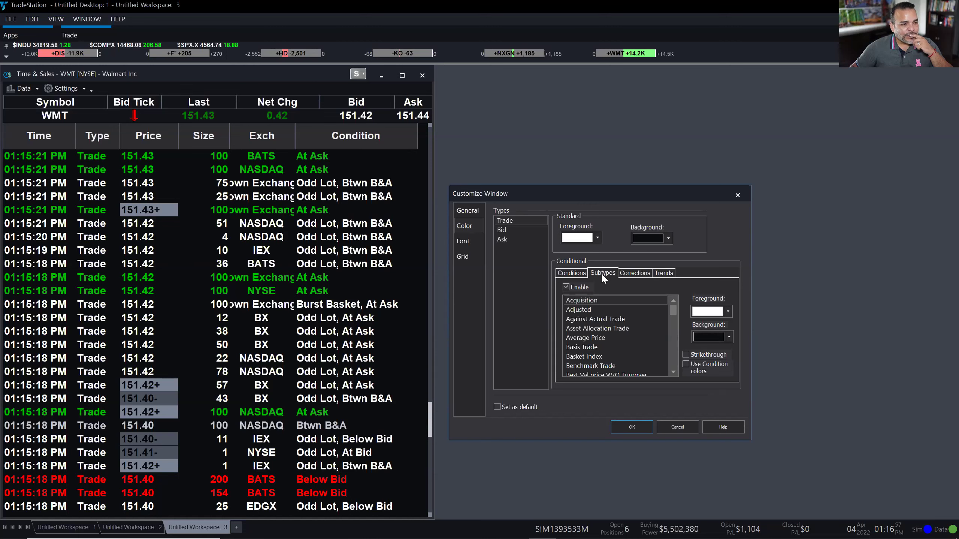
pyautogui.click(581, 273)
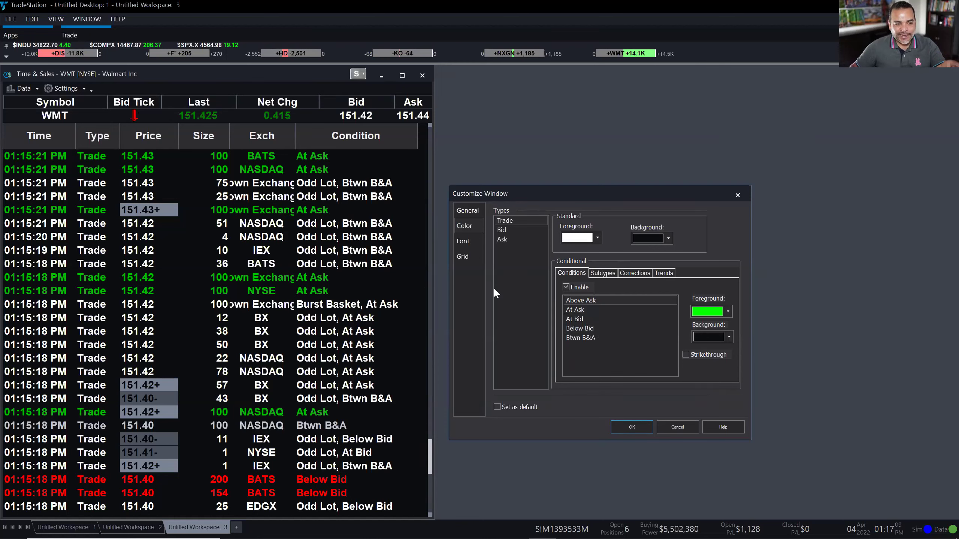
pyautogui.click(609, 273)
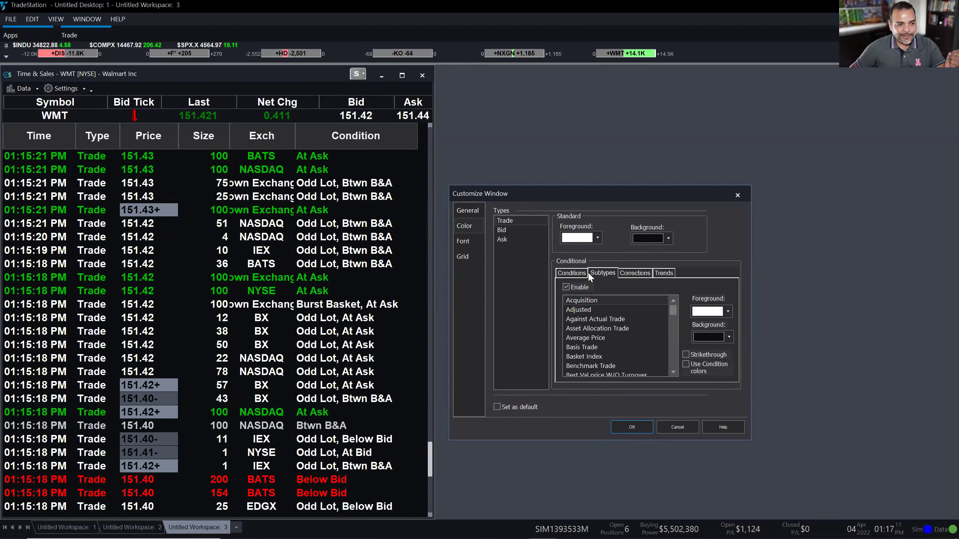
# Step: Bring up the Condition/Subtype Reference, go back to the About the Time & Sales Window topic, and return to the customization dialog
pyautogui.moveTo(574, 527)
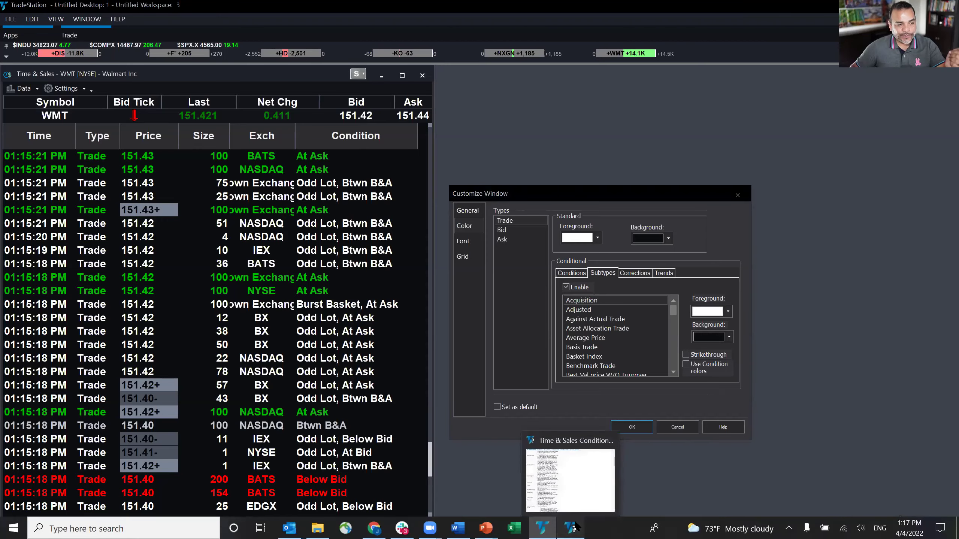
pyautogui.click(577, 487)
pyautogui.rightClick(484, 168)
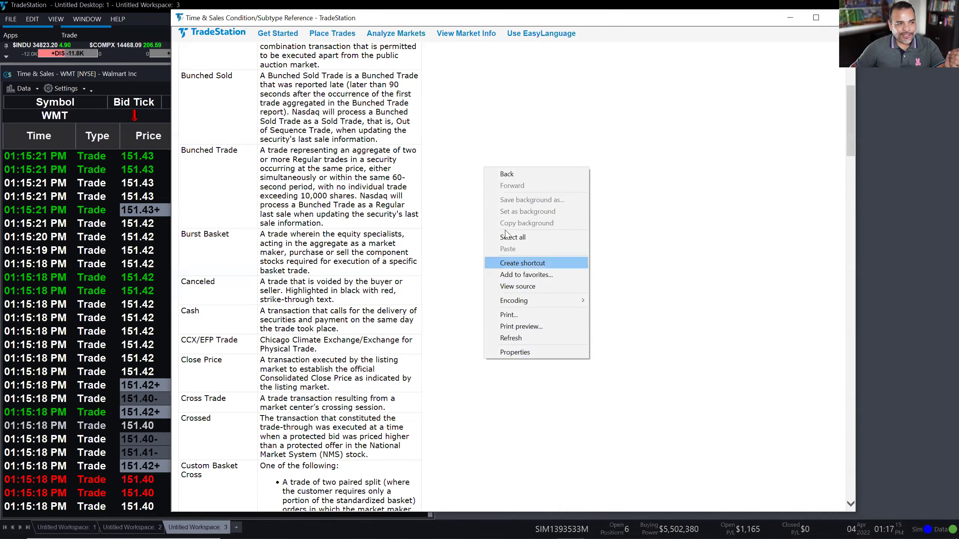
pyautogui.click(509, 176)
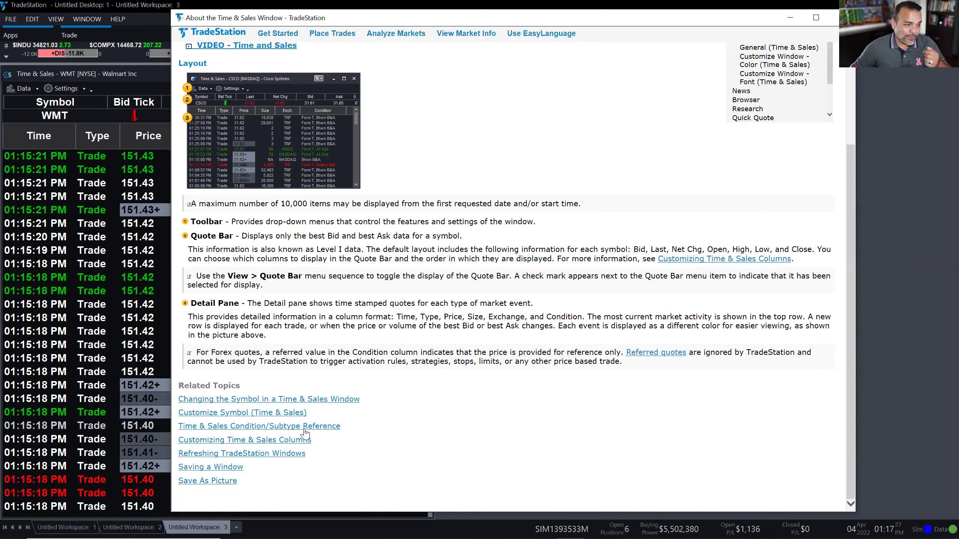
pyautogui.click(877, 303)
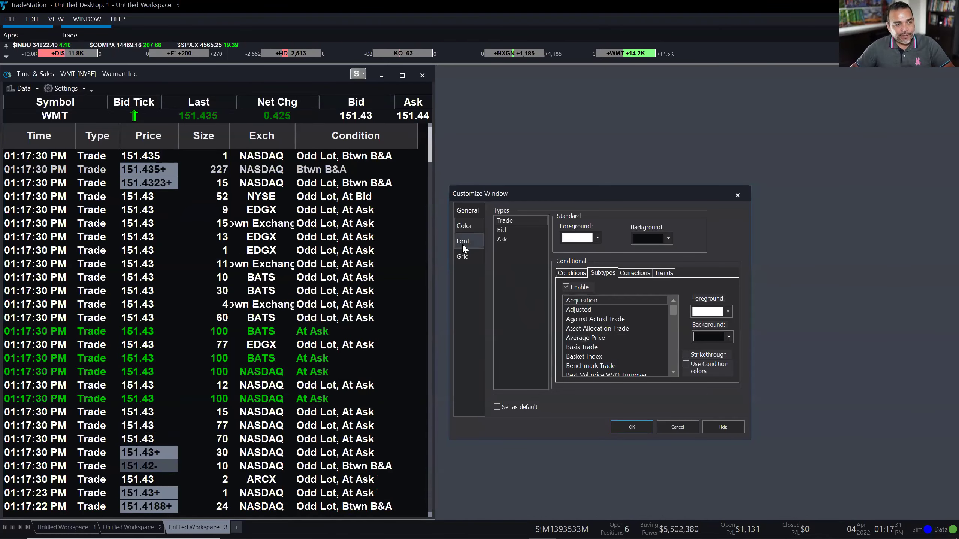
# Step: Inspect the conditional Trade colors assigned to Btwn B&A, Below Bid, At Bid, At Ask and Above Ask
pyautogui.click(571, 273)
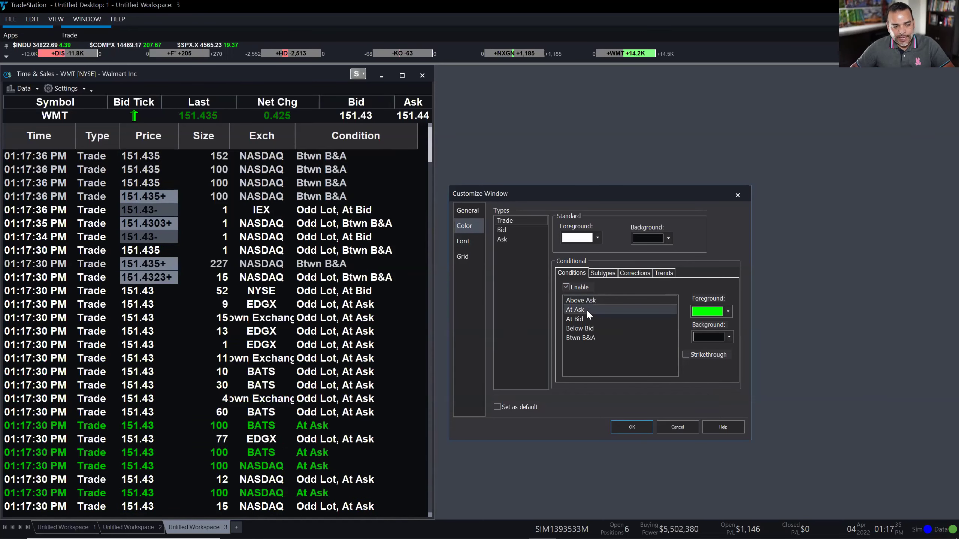
pyautogui.click(595, 339)
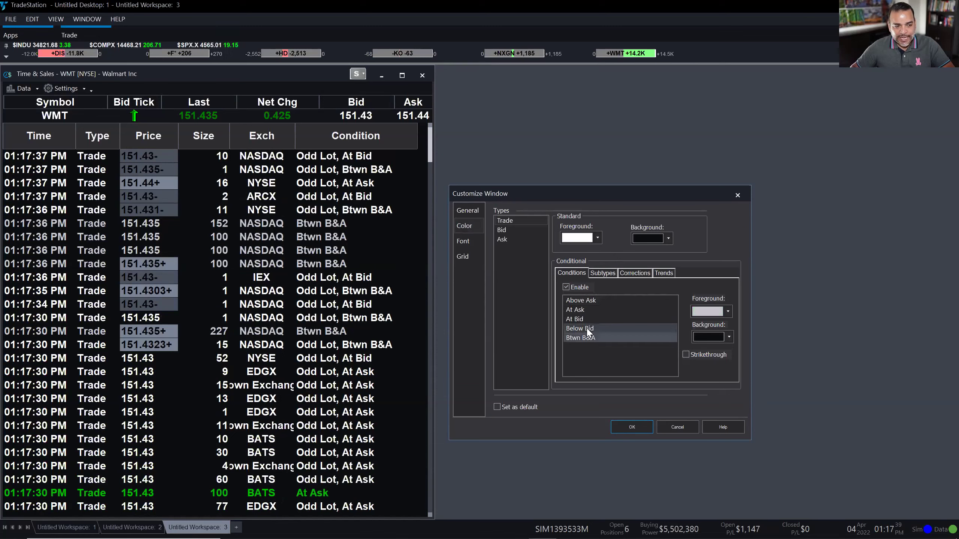
pyautogui.click(585, 329)
pyautogui.click(581, 320)
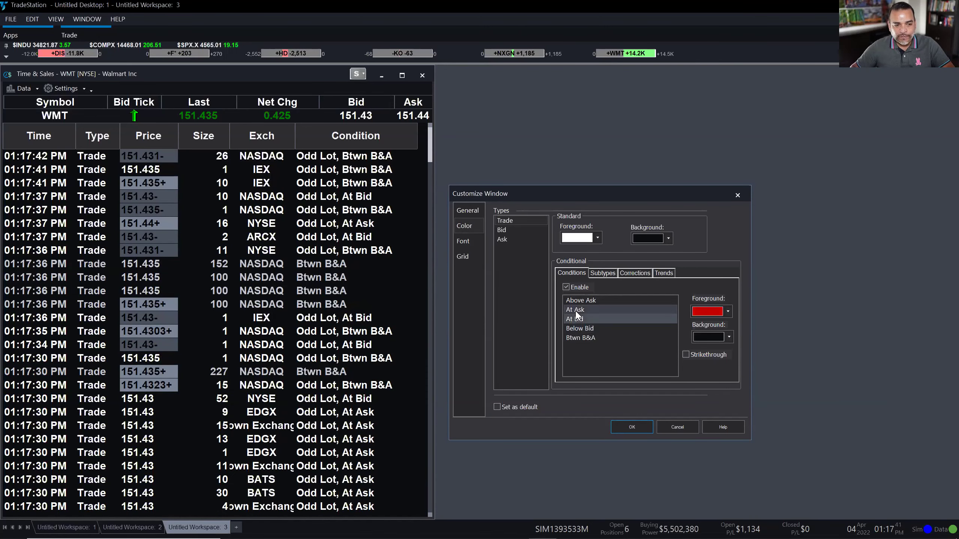
pyautogui.click(580, 310)
pyautogui.click(579, 302)
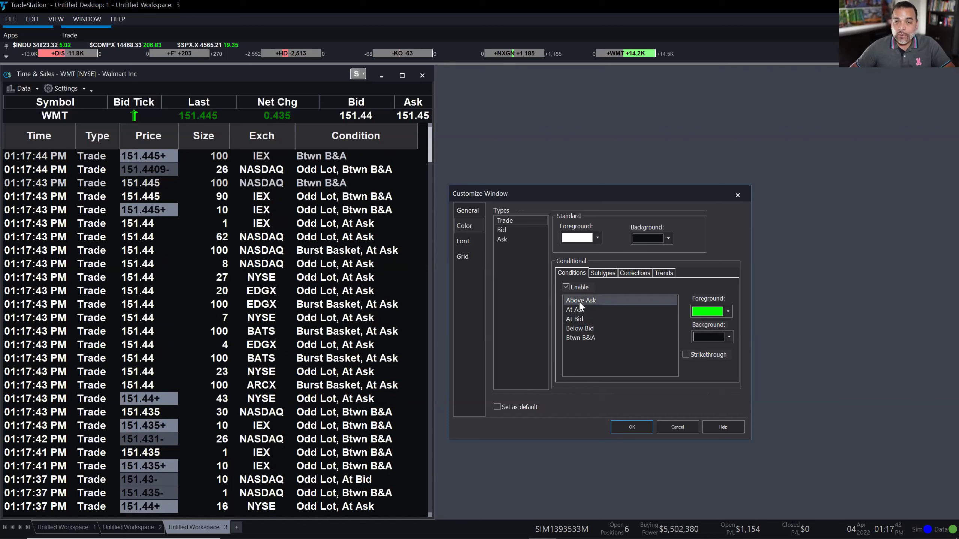
# Step: Look through the Trade subtypes, disable conditional coloring for Subtypes, and apply the window settings
pyautogui.click(602, 273)
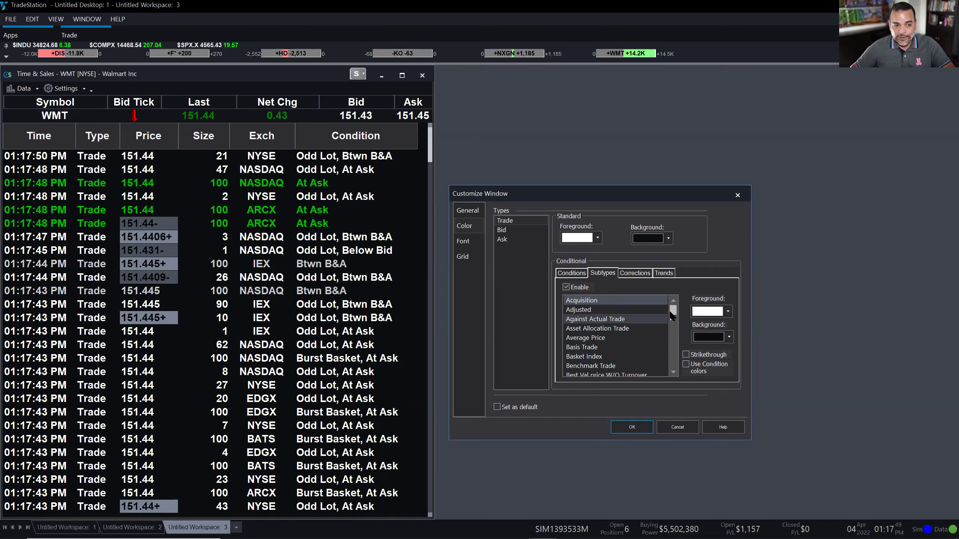
pyautogui.scroll(-5, 669, 318)
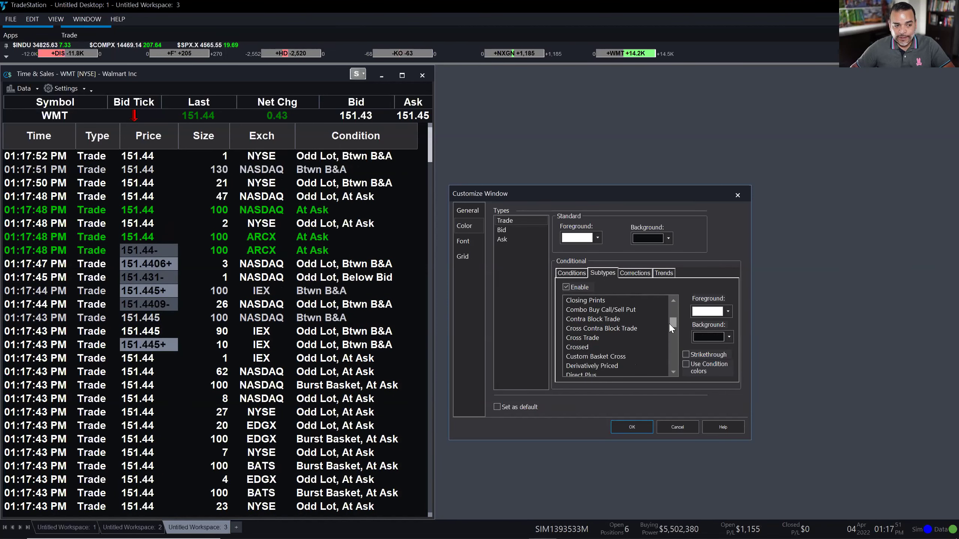
pyautogui.scroll(-3, 669, 322)
pyautogui.scroll(-3, 673, 330)
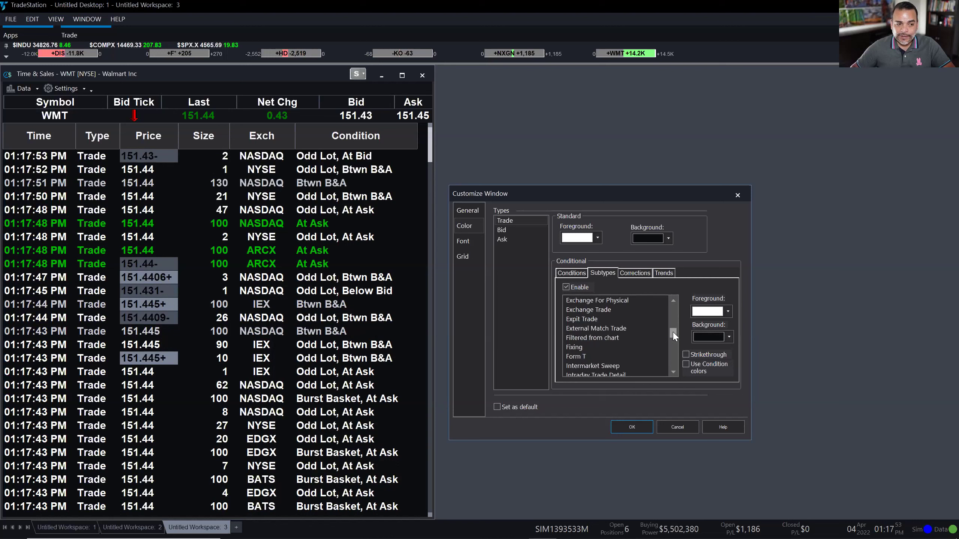
pyautogui.moveTo(674, 326); pyautogui.dragTo(678, 304)
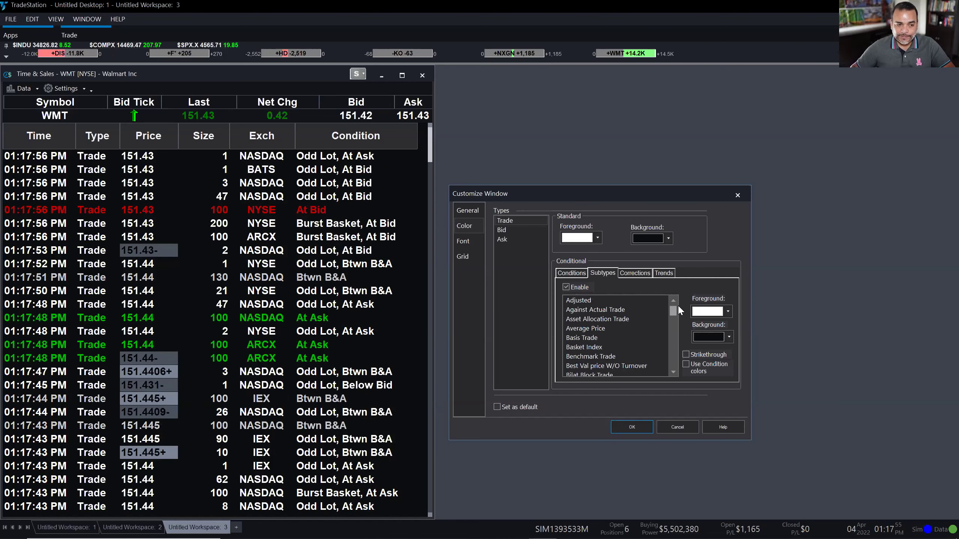
pyautogui.click(566, 287)
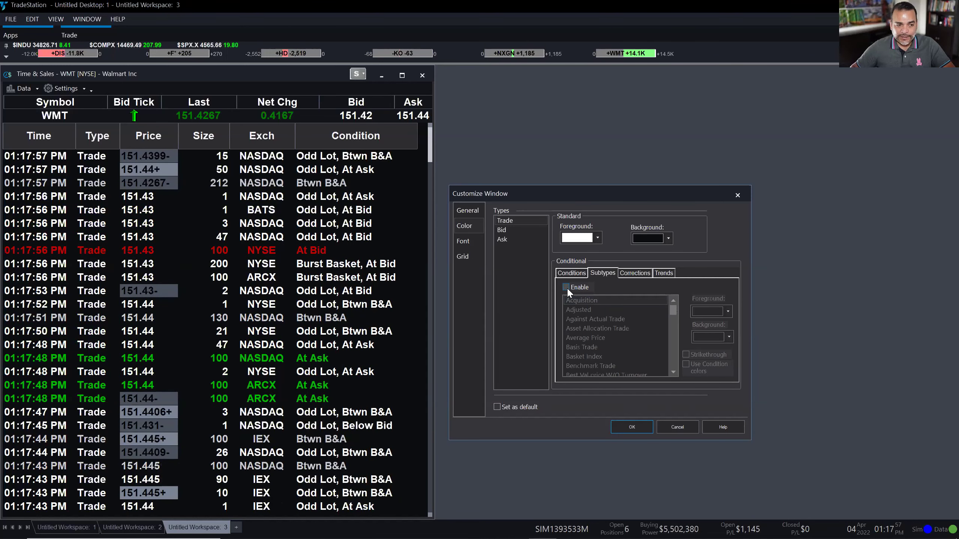
pyautogui.click(633, 428)
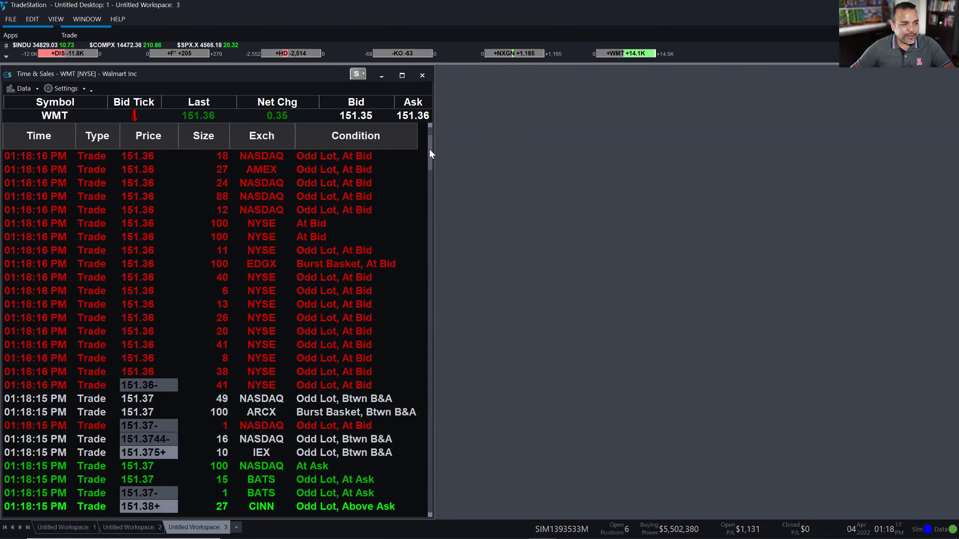
# Step: Examine the recolored WMT trades around 01:18:02 to 01:18:04 PM, checking their Below Bid, At Bid and Btwn B&A conditions
pyautogui.moveTo(433, 176); pyautogui.dragTo(439, 263)
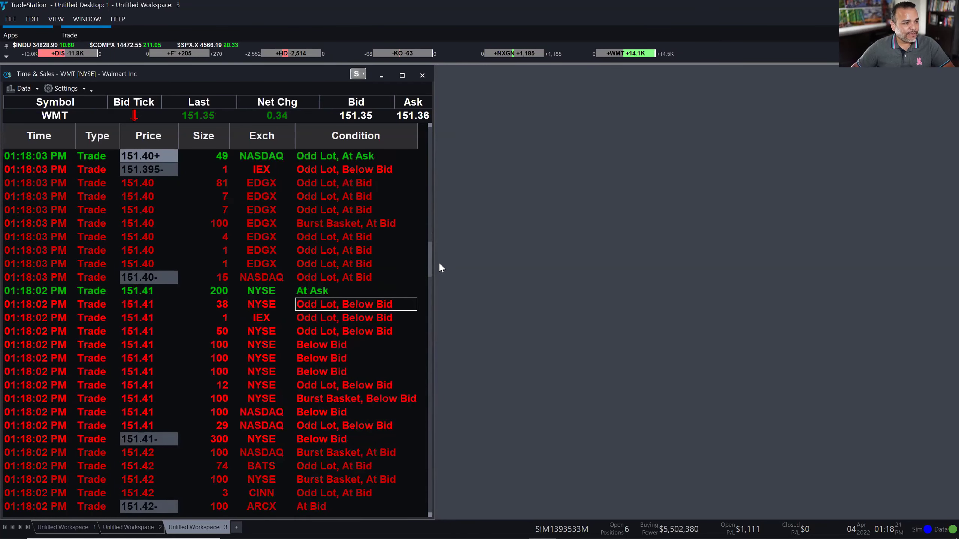
pyautogui.scroll(1, 377, 279)
pyautogui.click(411, 272)
pyautogui.press('Up')
pyautogui.click(368, 235)
pyautogui.press('Up')
pyautogui.press('Up')
pyautogui.press('Up')
pyautogui.press('Up')
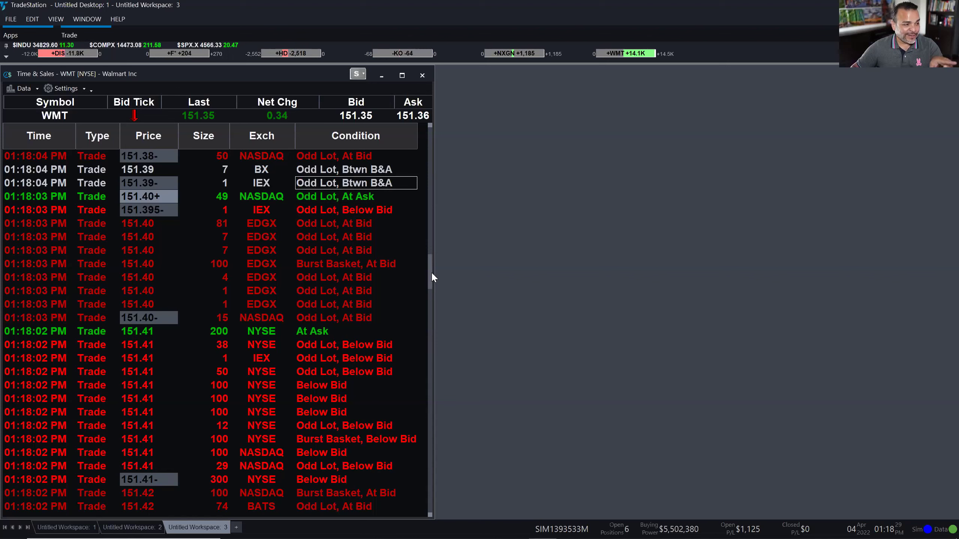
# Step: Check the conditions of the WMT Below Bid and Burst Basket, At Bid trades, and of the Btwn B&A trades around 01:18:00 PM
pyautogui.click(372, 359)
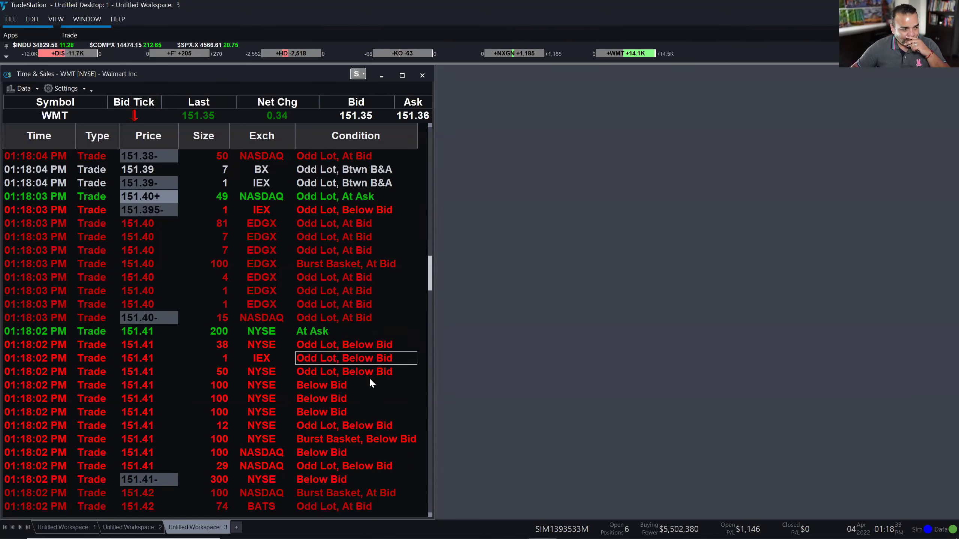
pyautogui.click(358, 292)
pyautogui.press('Up')
pyautogui.press('Up')
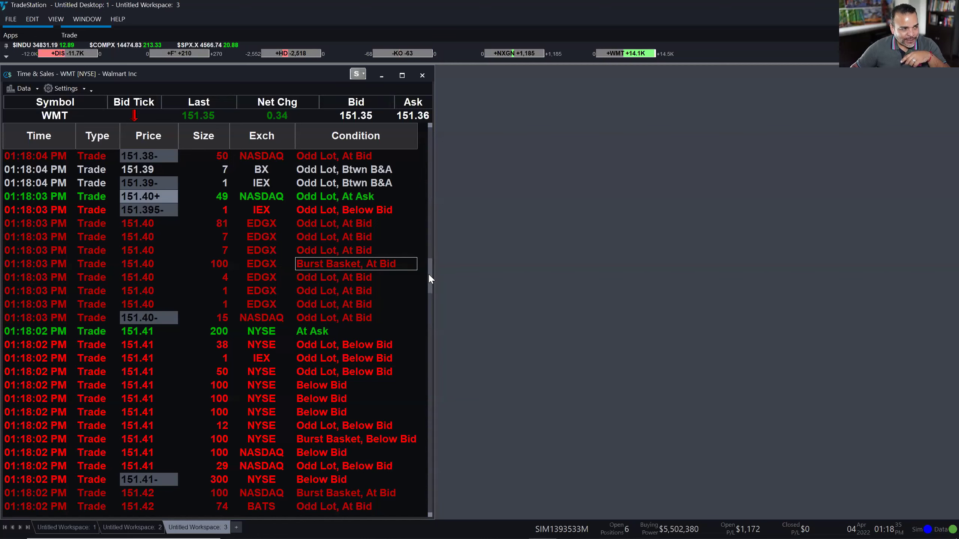
pyautogui.moveTo(428, 272); pyautogui.dragTo(430, 297)
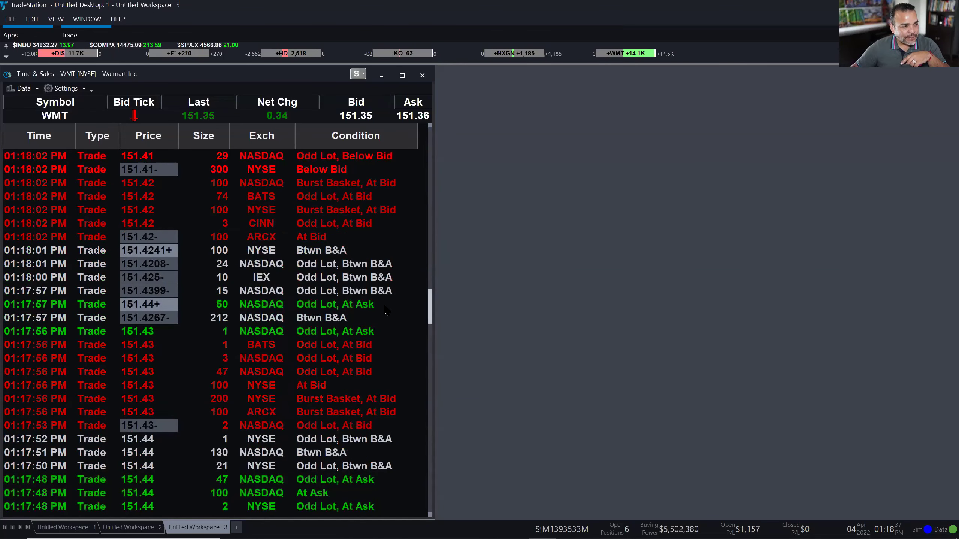
pyautogui.click(404, 295)
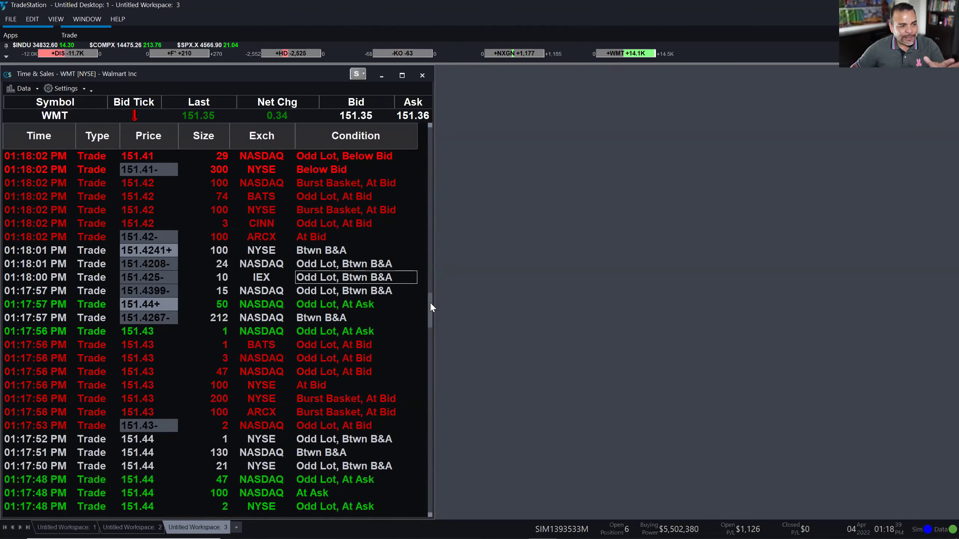
# Step: Examine the 01:18:15 to 01:18:16 PM WMT trades, comparing the coloring of At Ask, Above Ask, Btwn B&A and At Bid conditions
pyautogui.moveTo(434, 330); pyautogui.dragTo(429, 351)
pyautogui.scroll(5, 385, 384)
pyautogui.click(351, 363)
pyautogui.press('Up')
pyautogui.press('Up')
pyautogui.press('Up')
pyautogui.press('Up')
pyautogui.press('Up')
pyautogui.press('Up')
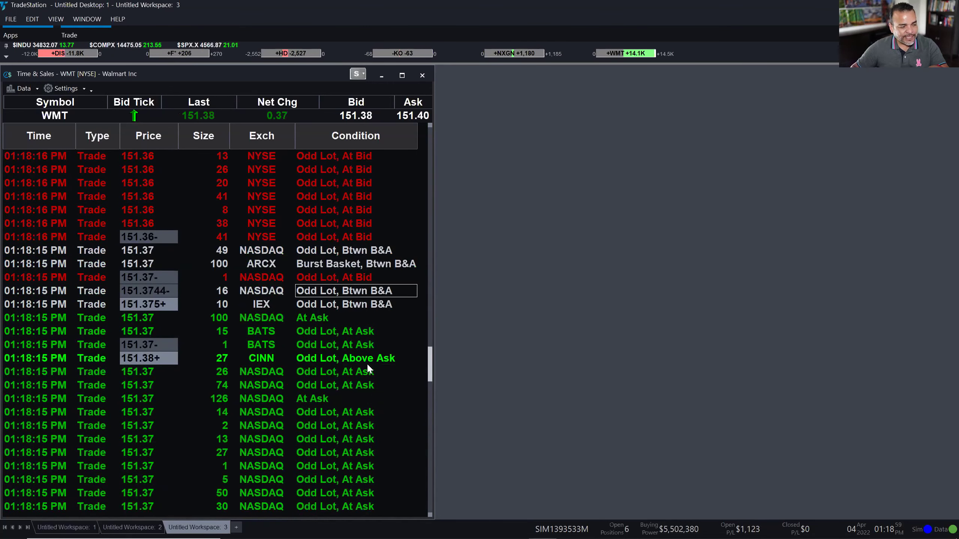
pyautogui.press('Up')
pyautogui.press('Up')
pyautogui.press('Up')
pyautogui.press('Up')
pyautogui.press('Up')
pyautogui.press('Up')
pyautogui.press('Up')
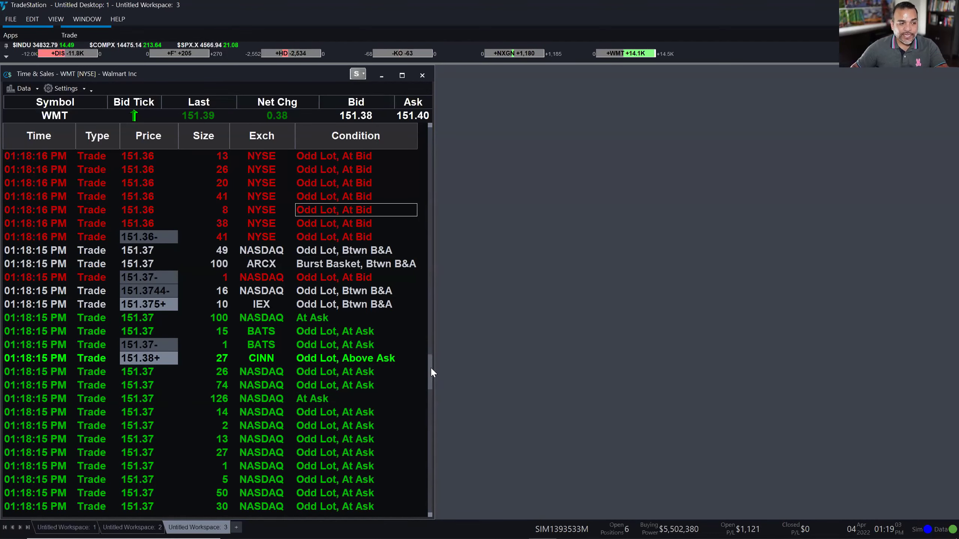
pyautogui.press('Up')
pyautogui.press('Up')
pyautogui.press('Up')
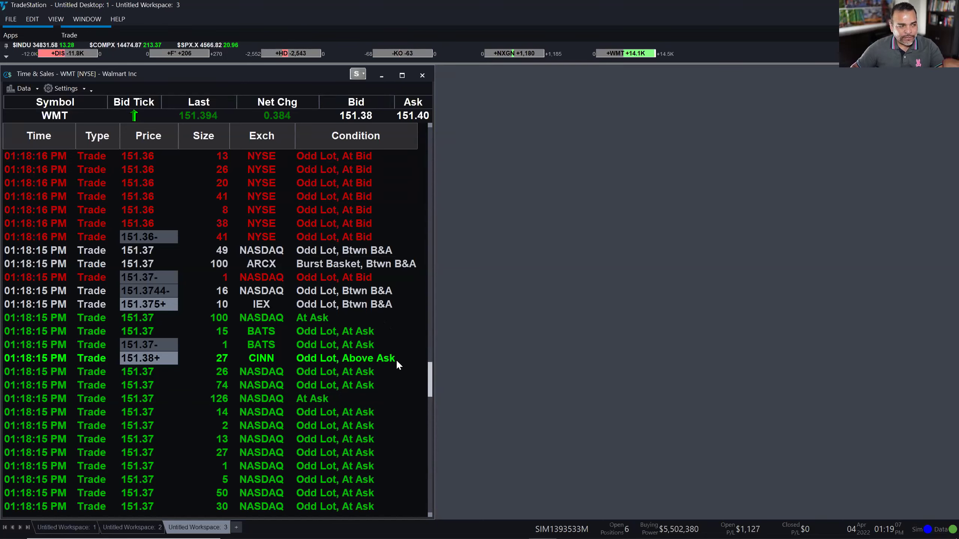
# Step: Review the conditional Trade coloring options for Conditions, Subtypes and Corrections in the WMT window settings
pyautogui.click(64, 89)
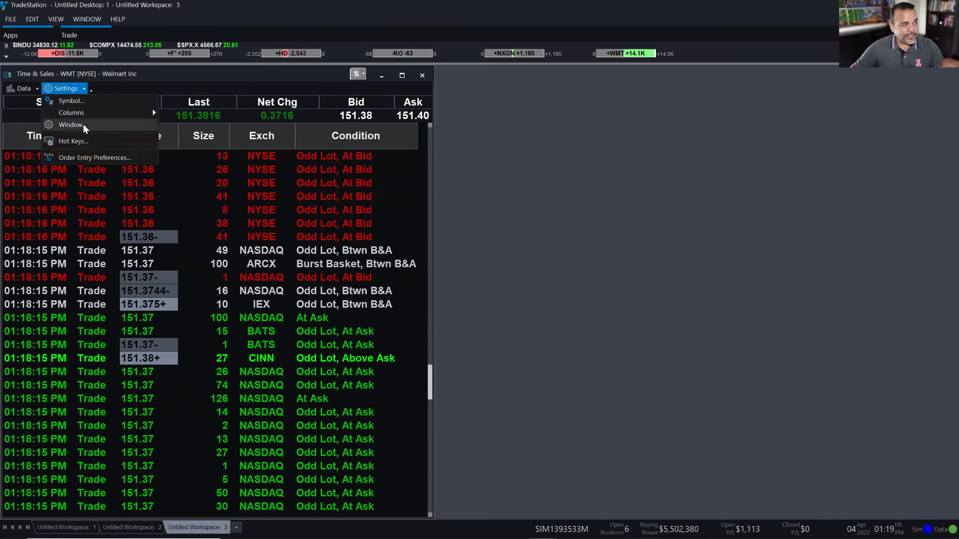
pyautogui.click(84, 126)
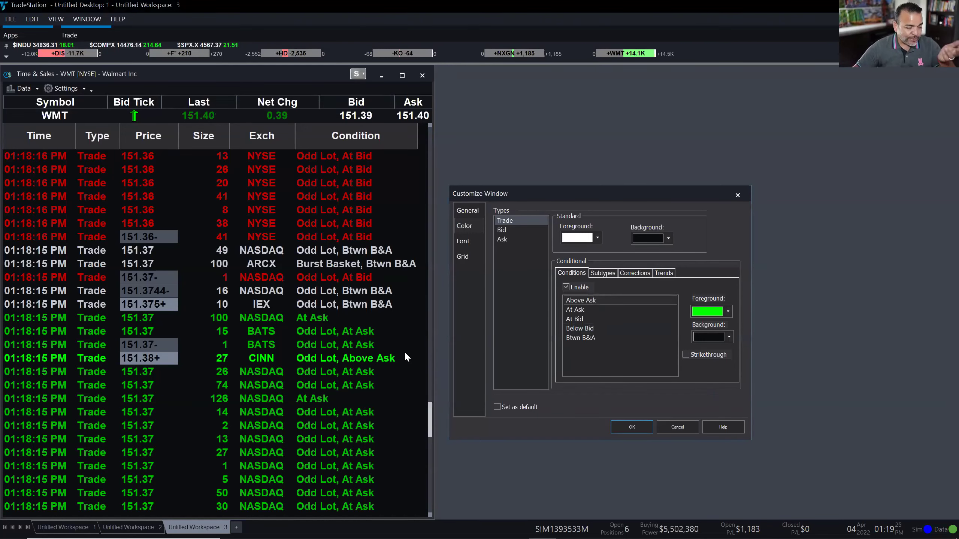
pyautogui.click(604, 274)
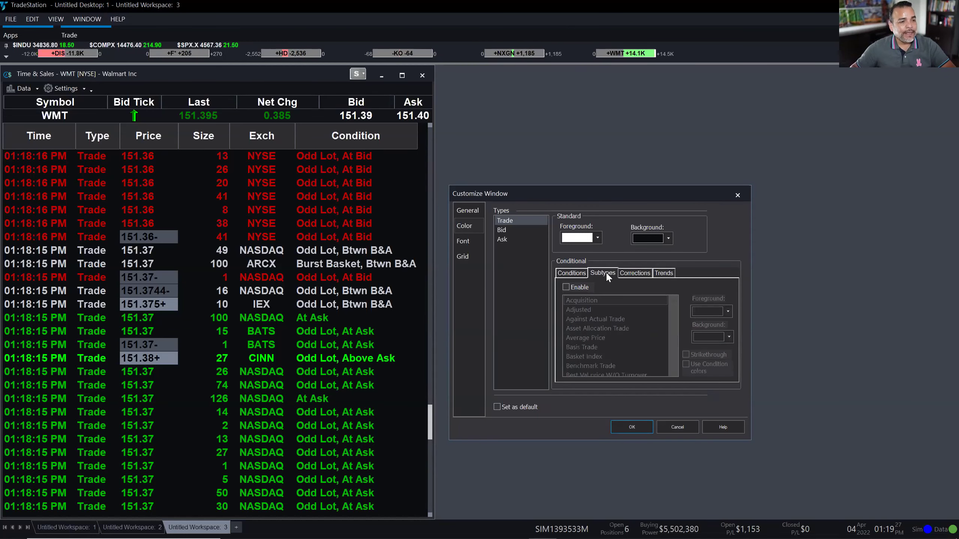
pyautogui.click(638, 274)
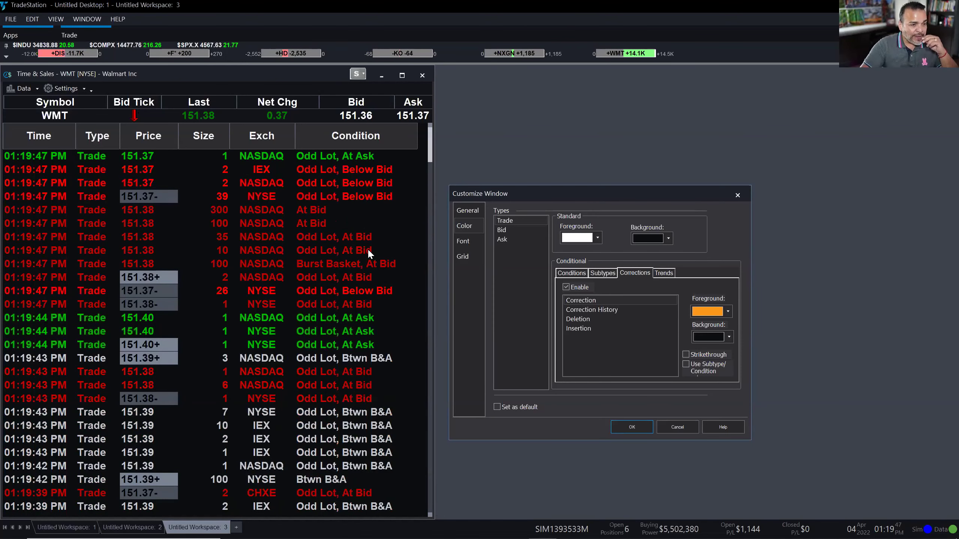
# Step: Disable conditional Trade coloring for Trends, enable it for Subtypes, and apply the window settings
pyautogui.click(664, 274)
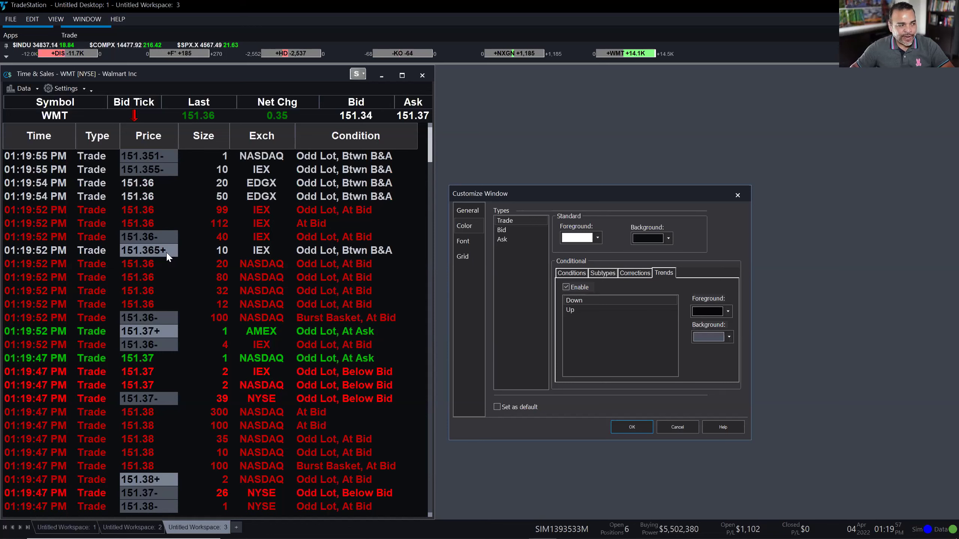
pyautogui.click(566, 287)
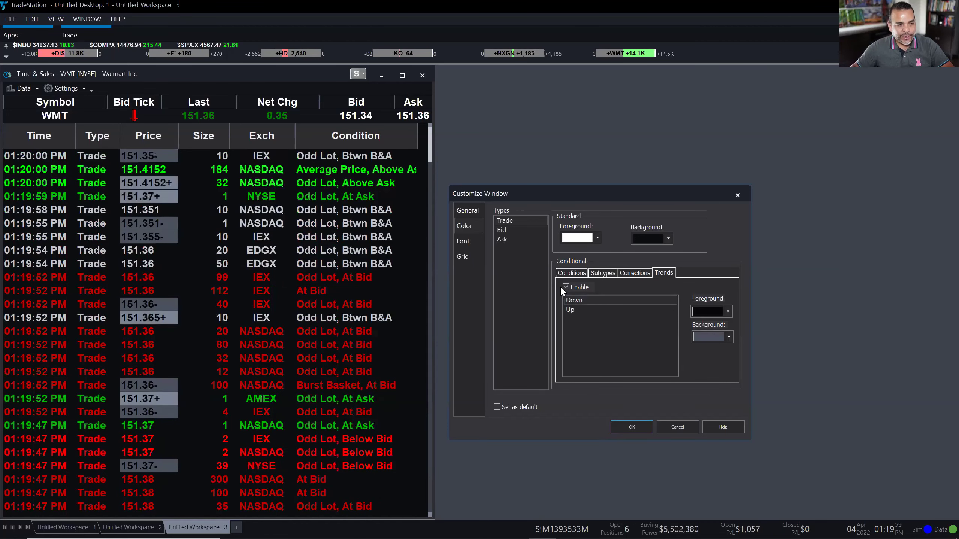
pyautogui.click(629, 427)
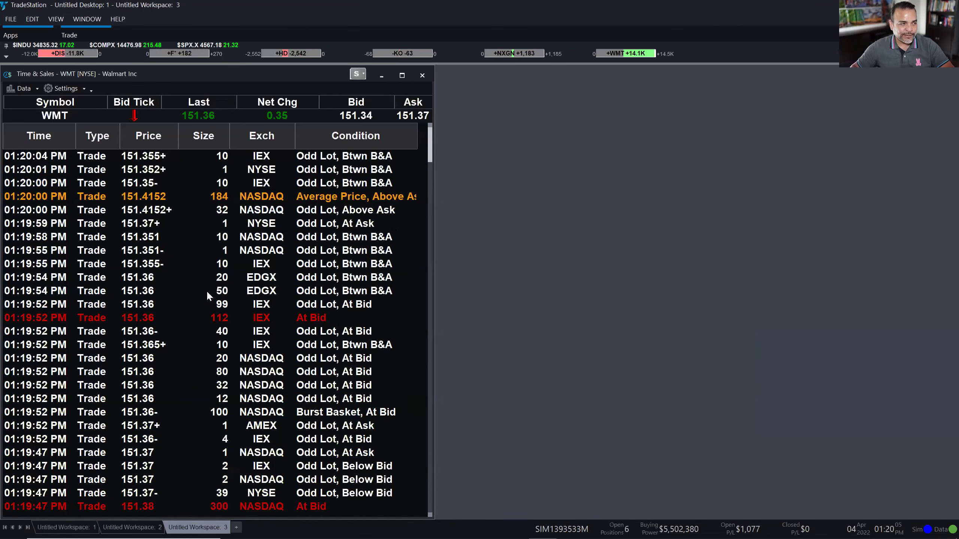
# Step: Re-enable conditional Trade coloring for Trends in the WMT window and apply the settings
pyautogui.click(65, 89)
pyautogui.click(73, 125)
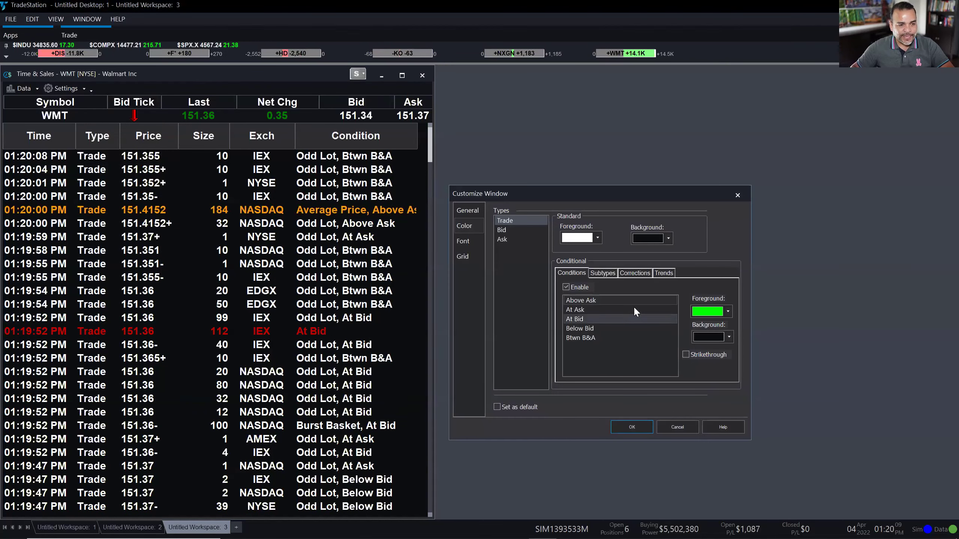
pyautogui.click(661, 274)
pyautogui.click(580, 290)
pyautogui.click(633, 273)
pyautogui.click(565, 273)
pyautogui.click(629, 421)
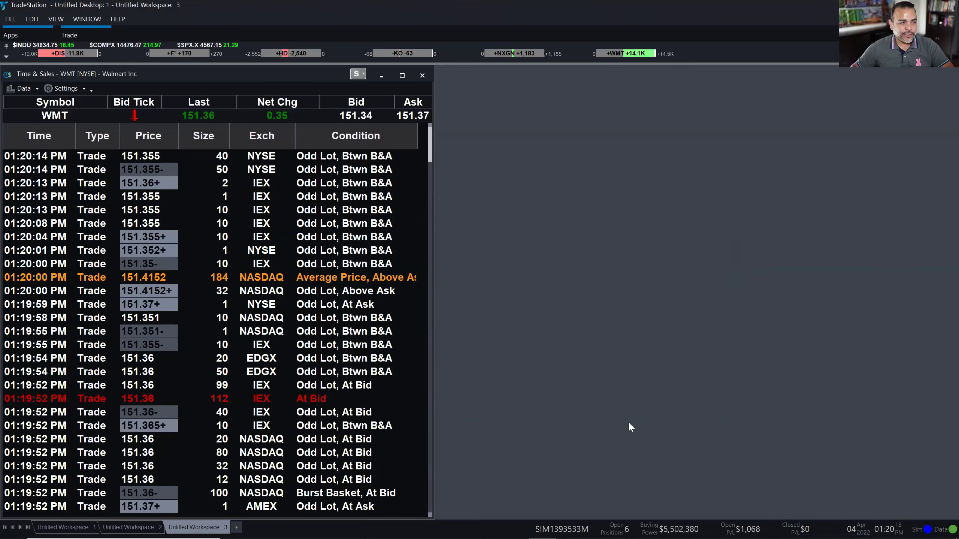
pyautogui.click(341, 318)
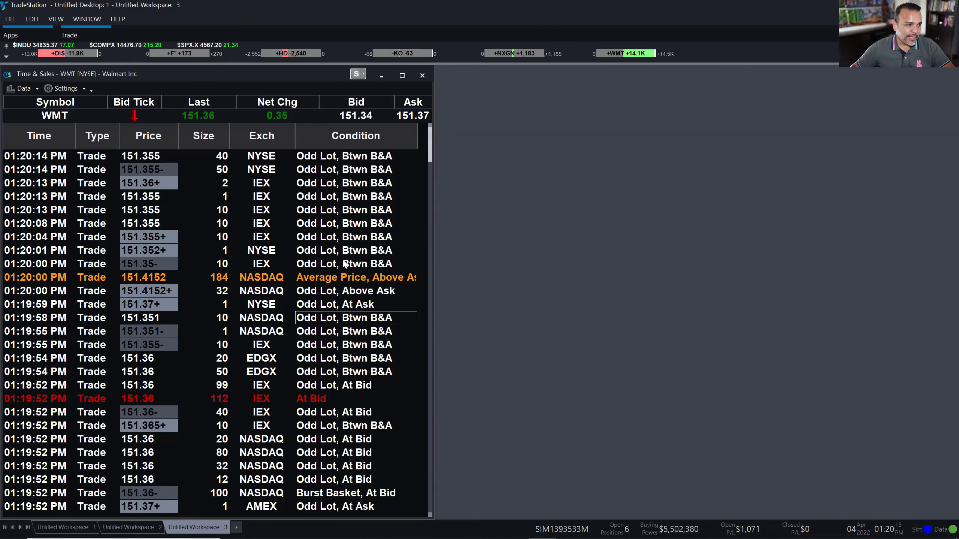
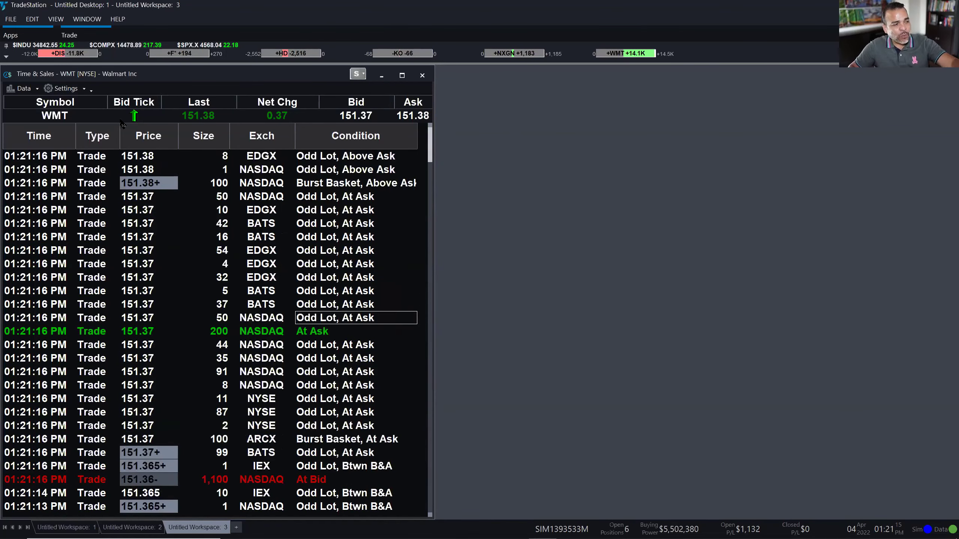
# Step: Open a second WMT Time & Sales window, place it beside the first, and extend it to the same height
pyautogui.click(9, 35)
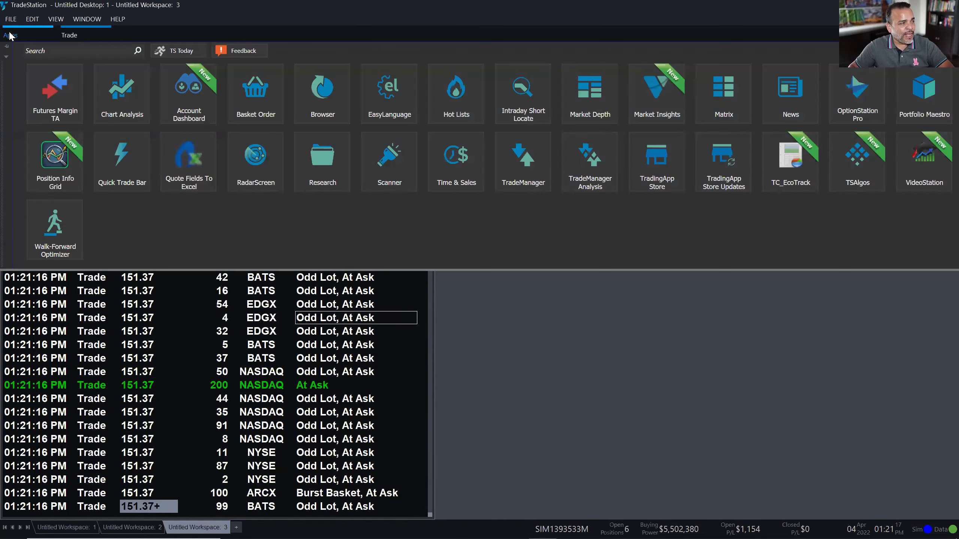
pyautogui.click(454, 163)
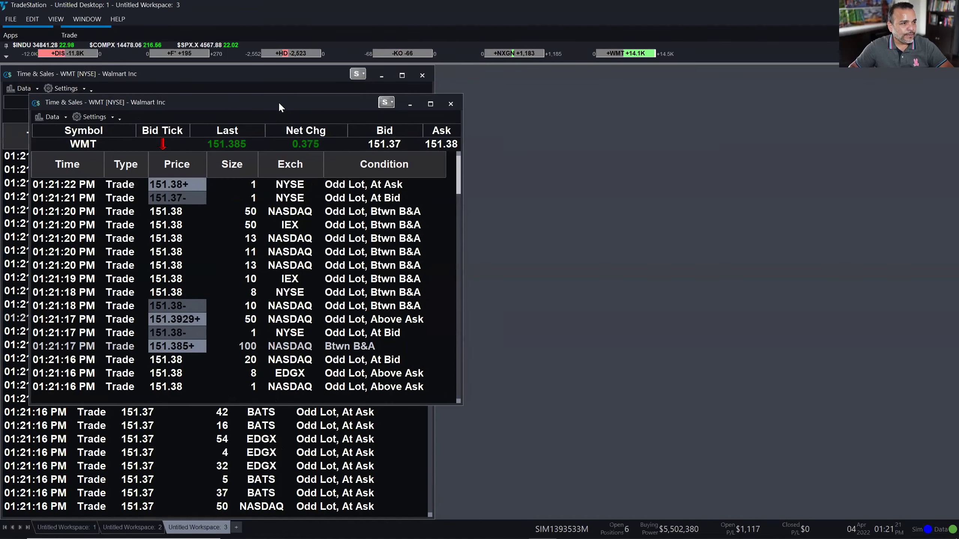
pyautogui.moveTo(279, 102); pyautogui.dragTo(769, 74)
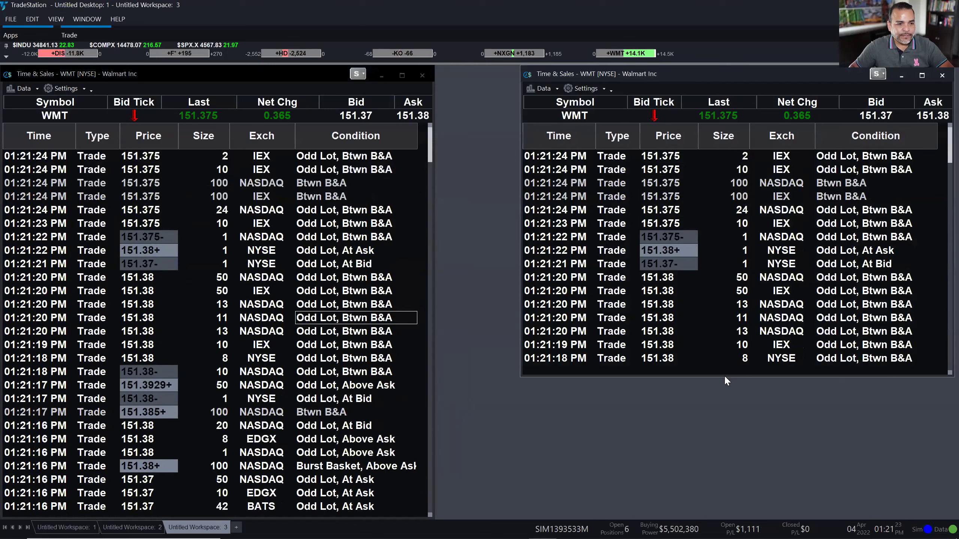
pyautogui.moveTo(725, 376); pyautogui.dragTo(726, 517)
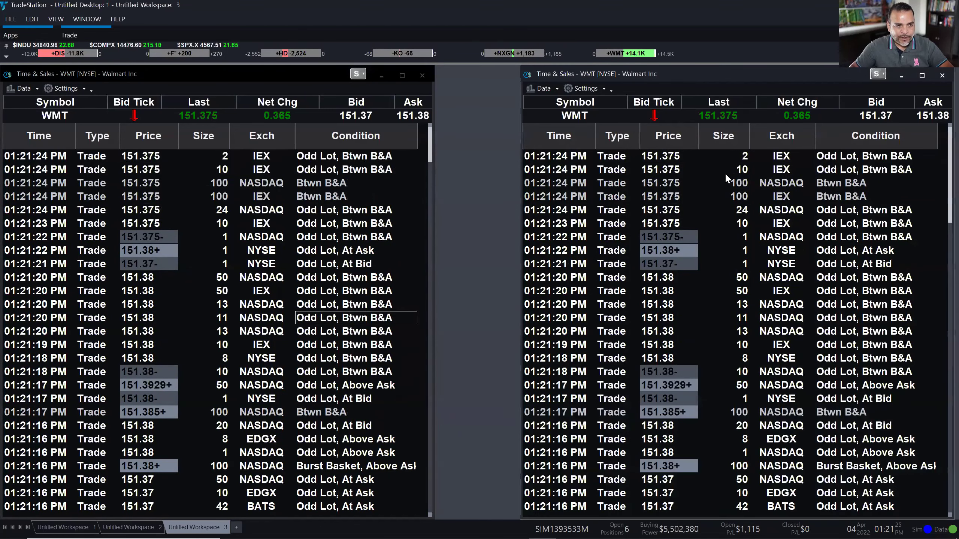
# Step: Filter the second WMT window to show only trades of at least 1000 shares
pyautogui.click(547, 89)
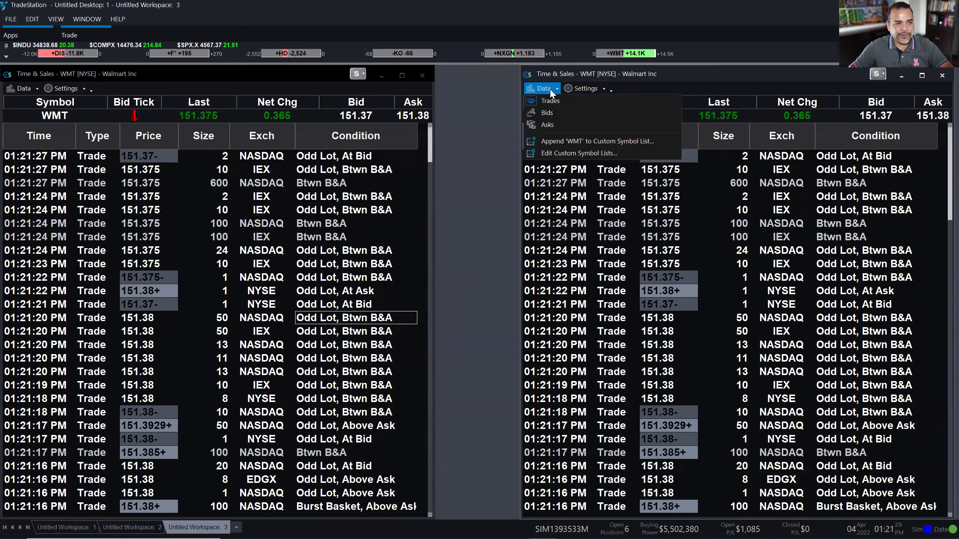
pyautogui.click(589, 88)
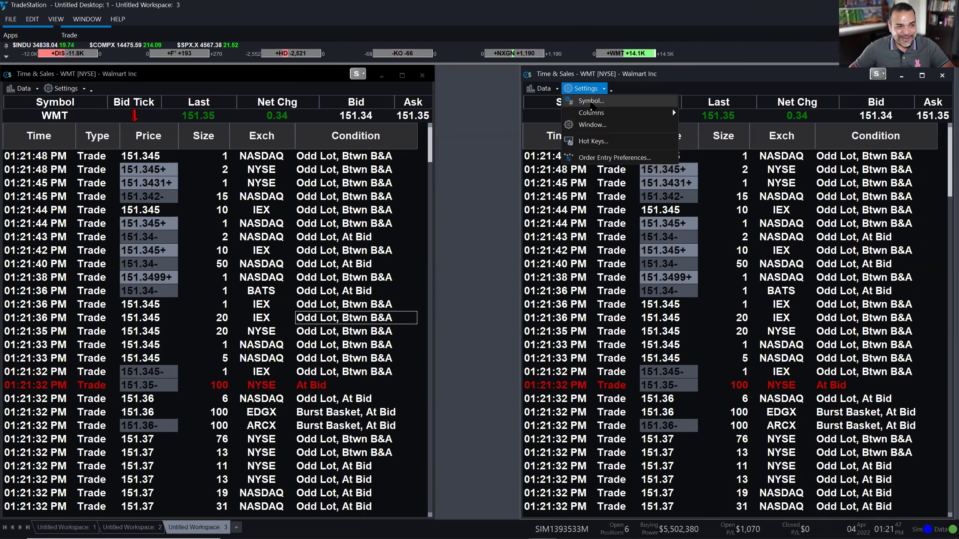
pyautogui.click(591, 100)
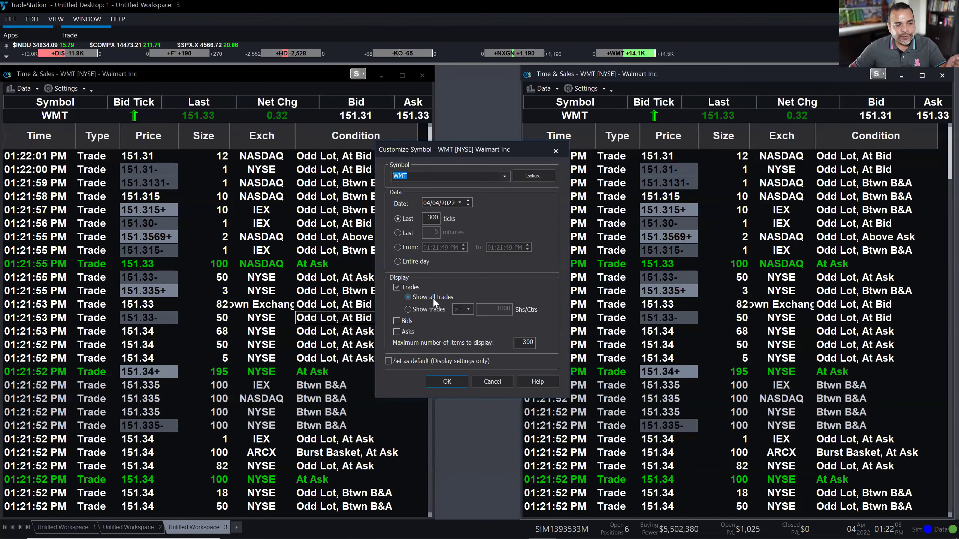
pyautogui.click(427, 309)
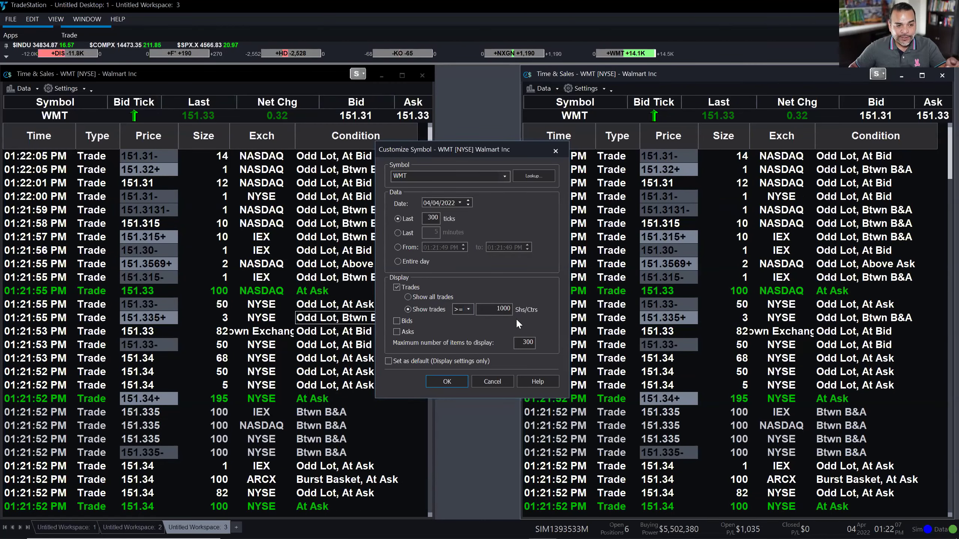
pyautogui.click(458, 381)
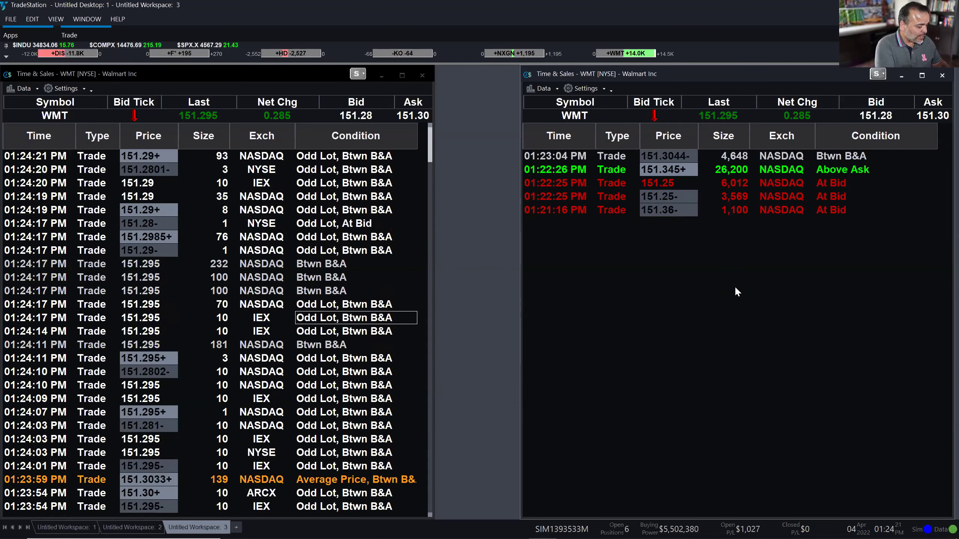
# Step: Load the ESM22 symbol in the filtered window and switch it back to WMT
pyautogui.write('esm22')
pyautogui.press('Return')
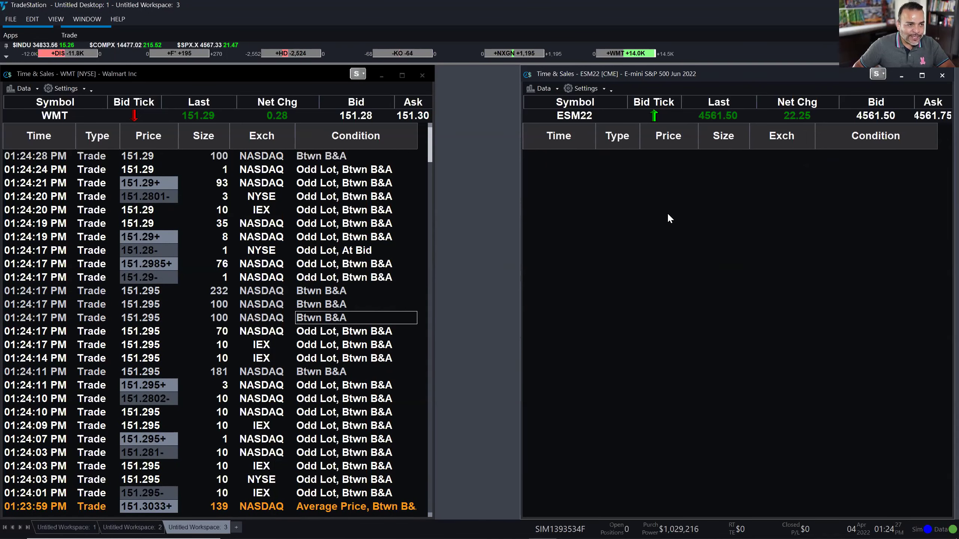
pyautogui.write('wmt')
pyautogui.press('Return')
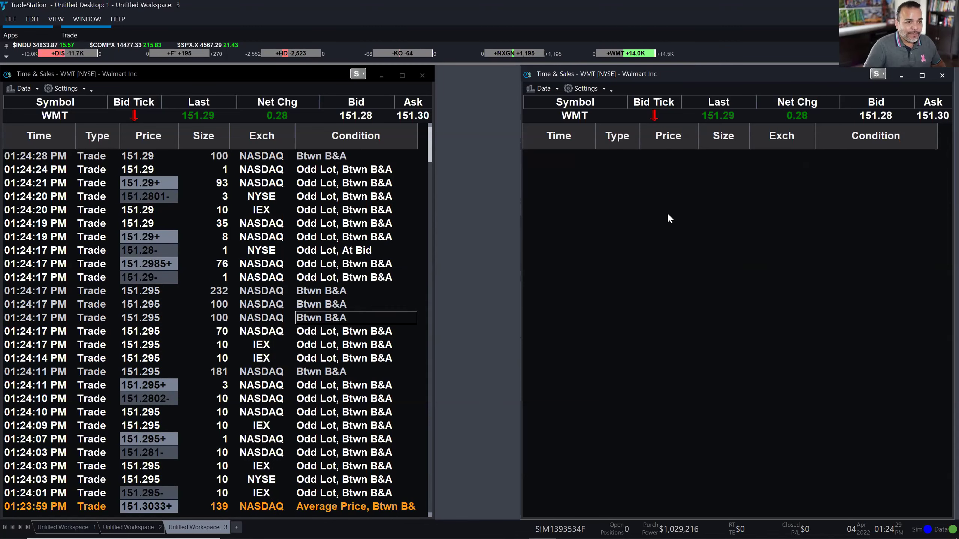
# Step: Change the symbol of the unfiltered Time & Sales window to ESM22
pyautogui.click(283, 251)
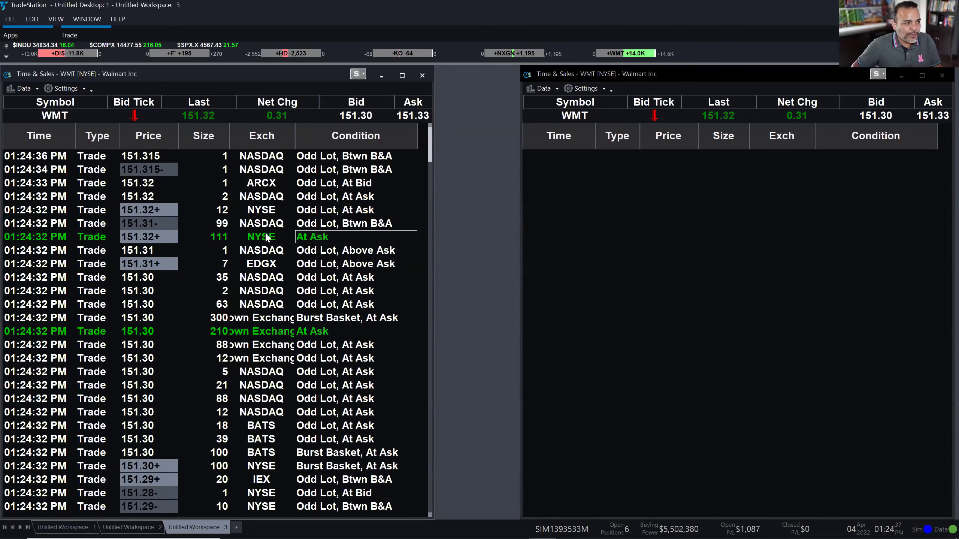
pyautogui.click(266, 237)
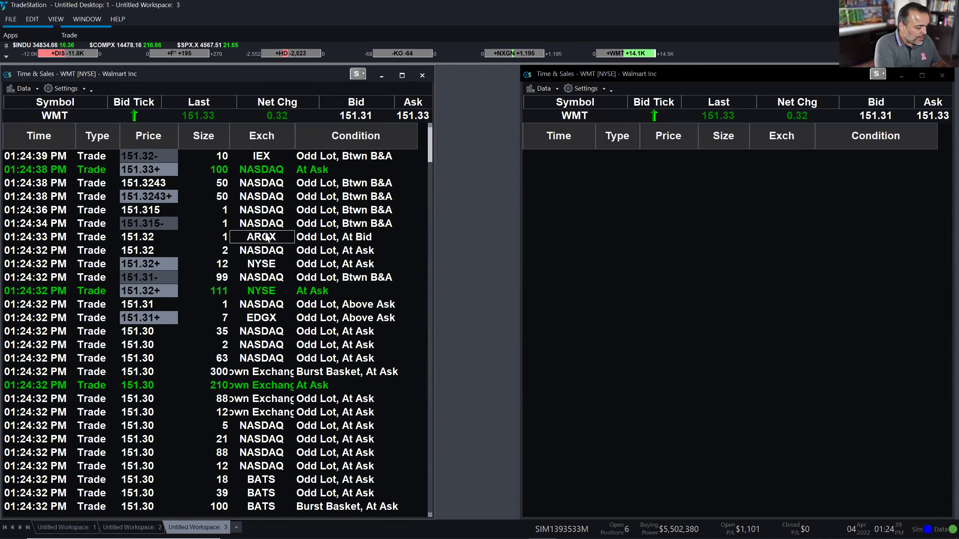
pyautogui.write('esm22')
pyautogui.press('Return')
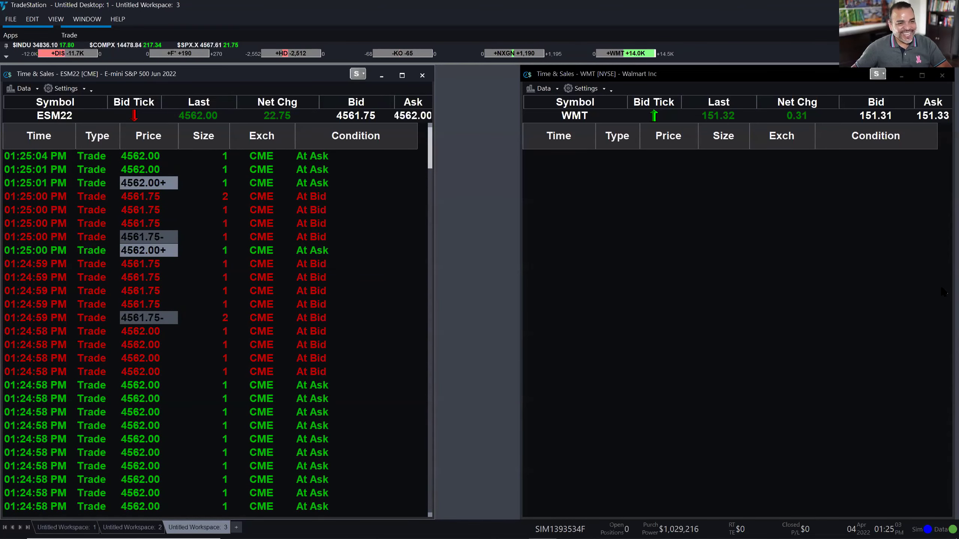
pyautogui.click(711, 288)
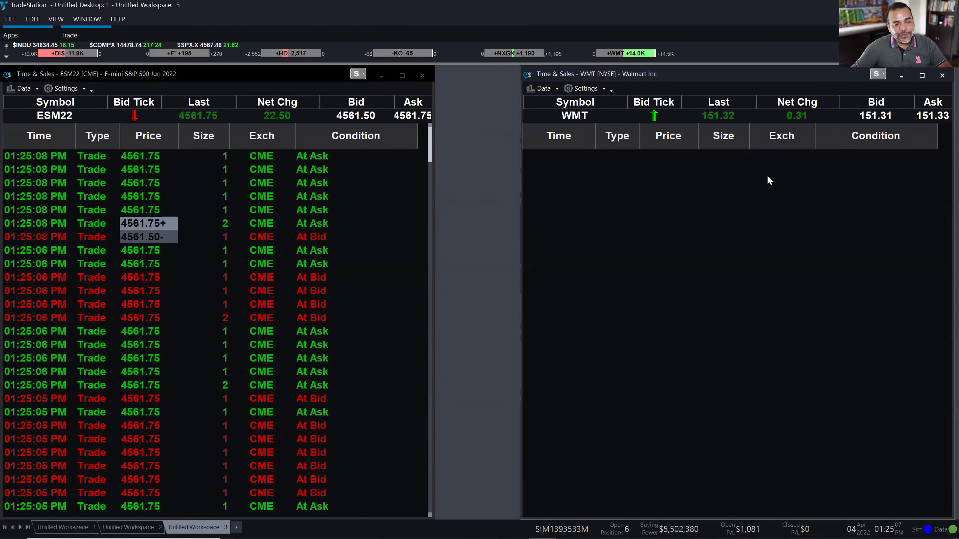
pyautogui.rightClick(677, 177)
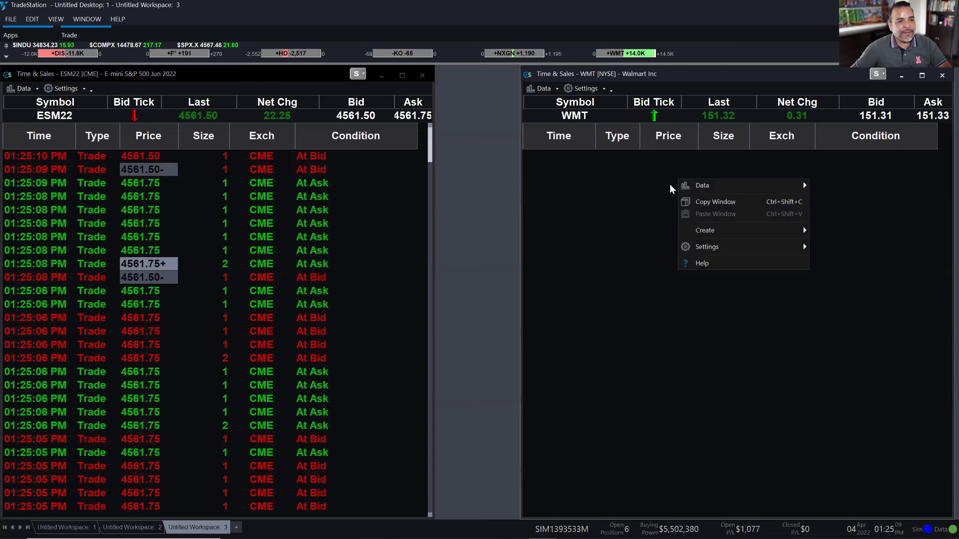
pyautogui.click(583, 184)
pyautogui.click(544, 88)
pyautogui.click(583, 89)
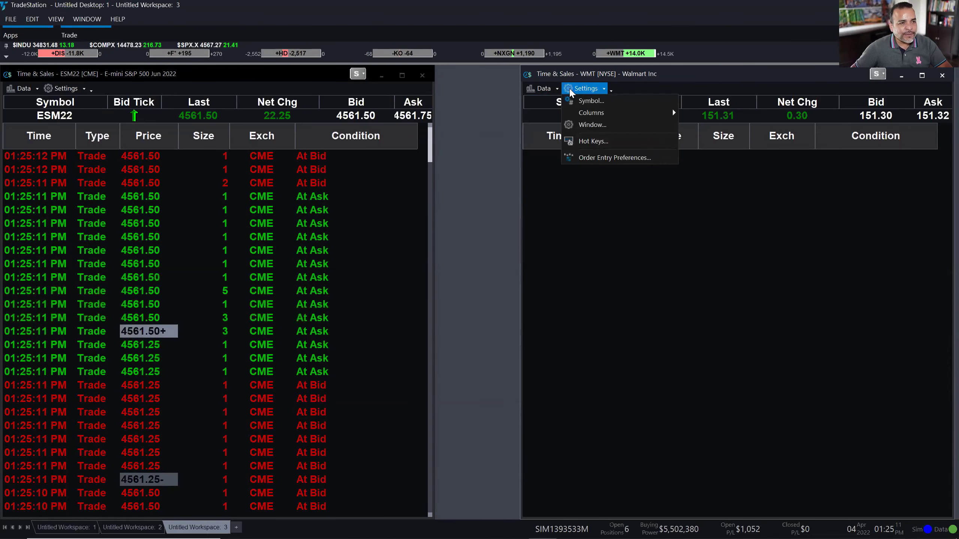
pyautogui.click(585, 88)
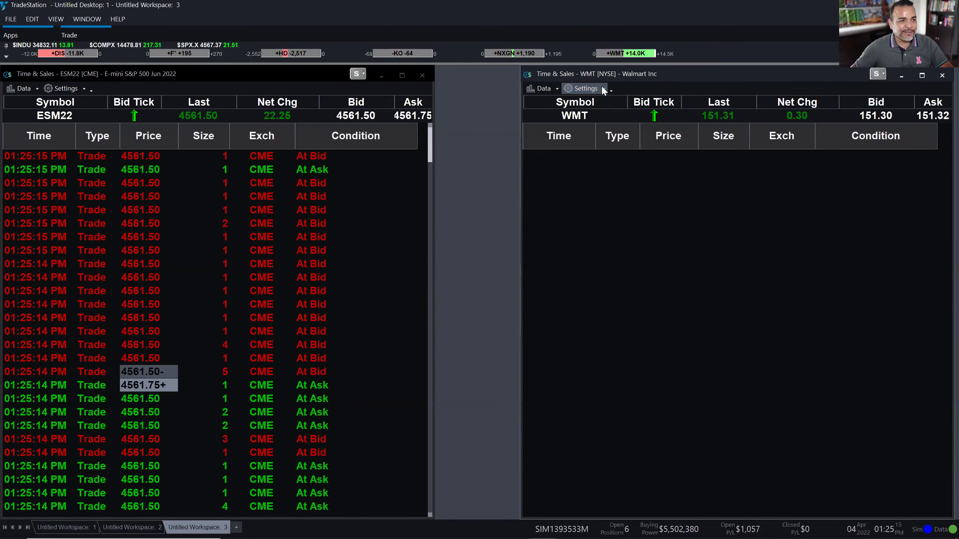
# Step: Set the filtered WMT window to load the last 5 minutes of data and display a maximum of 10000 items
pyautogui.click(601, 87)
pyautogui.doubleClick(604, 108)
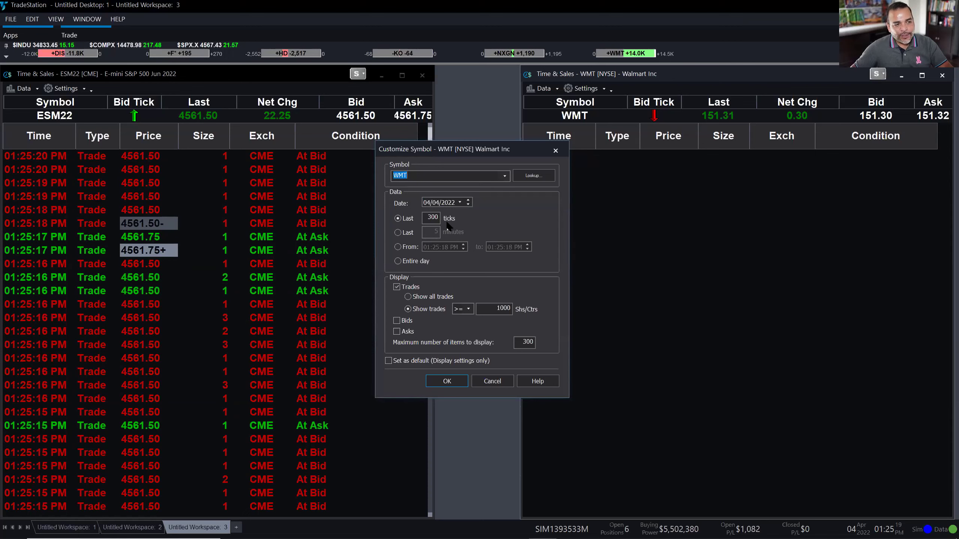
pyautogui.click(403, 231)
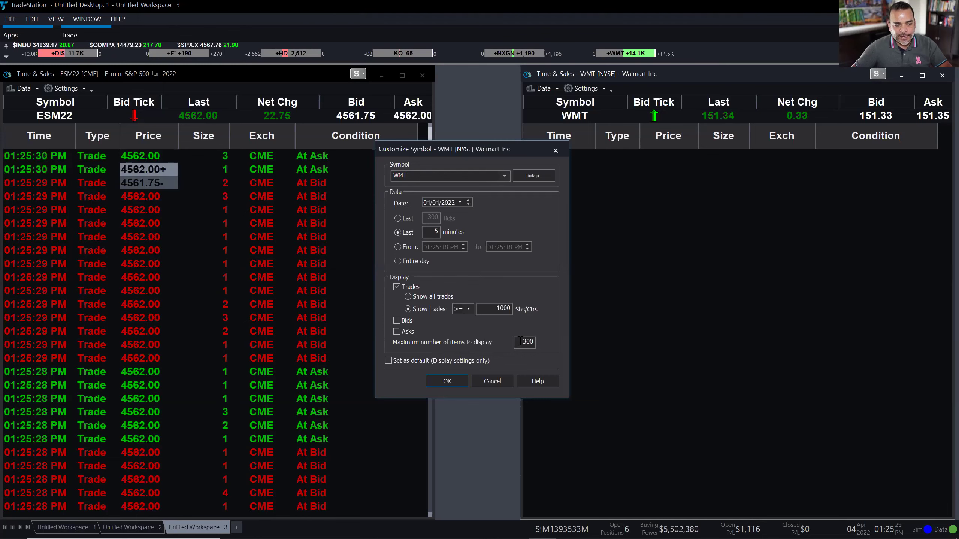
pyautogui.doubleClick(536, 343)
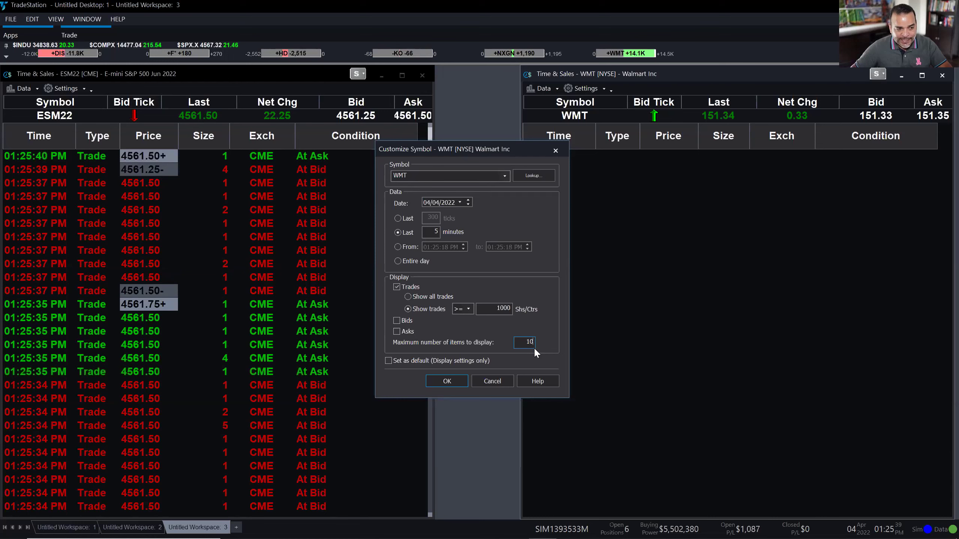
pyautogui.write('10000')
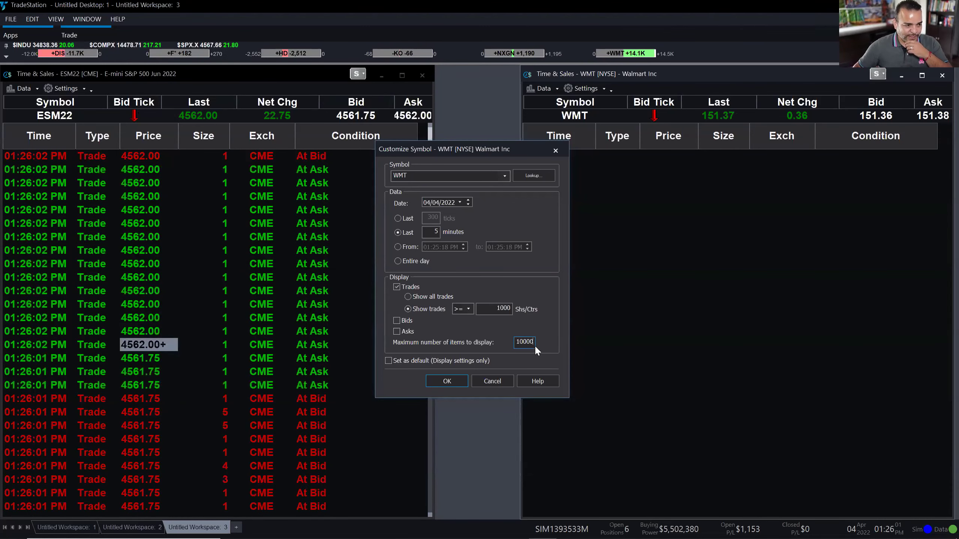
pyautogui.click(446, 381)
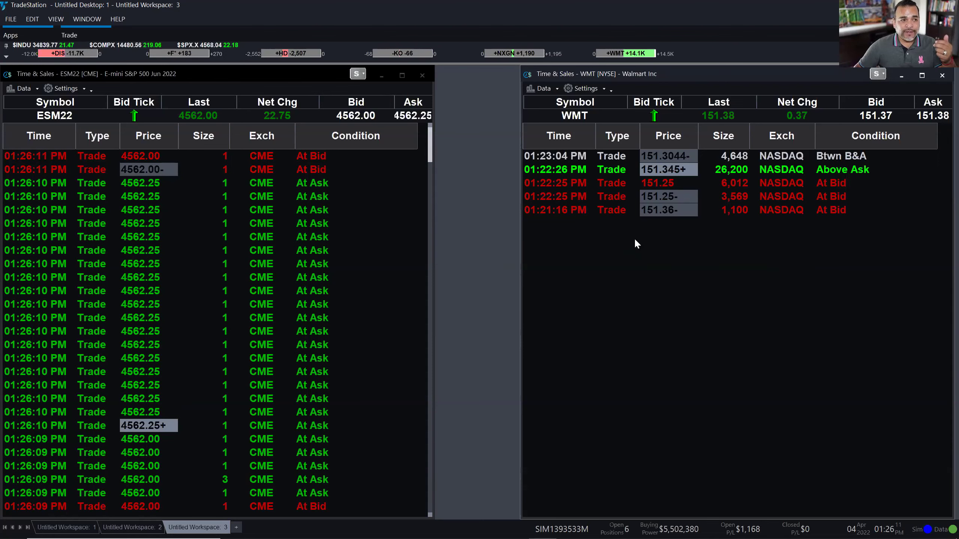
# Step: Set the filtered WMT Time & Sales window to load data for the entire day
pyautogui.click(575, 89)
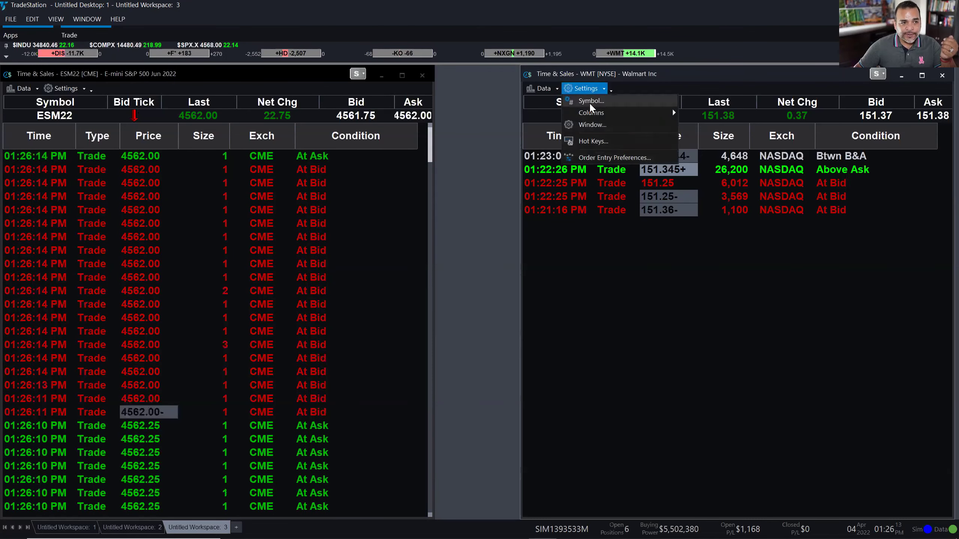
pyautogui.click(589, 102)
pyautogui.click(398, 261)
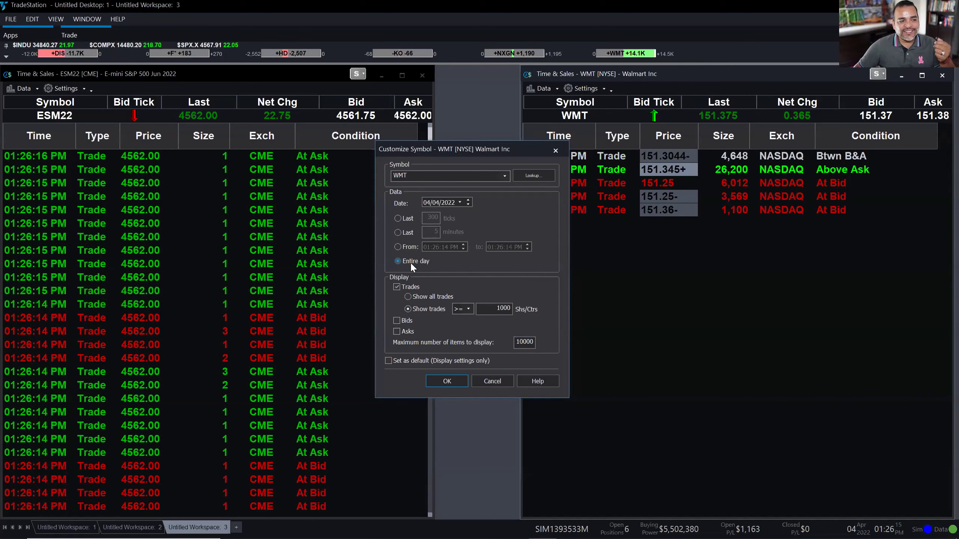
pyautogui.click(451, 383)
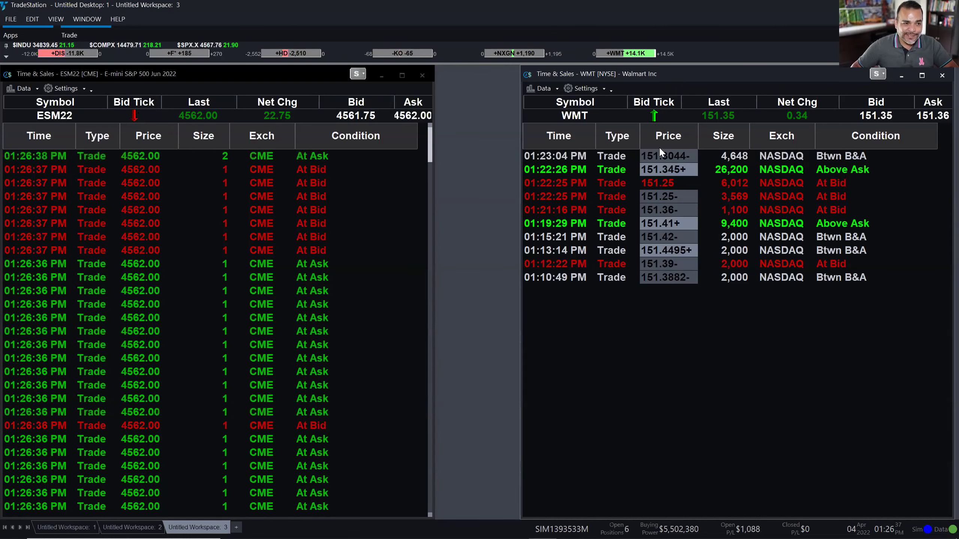
# Step: Limit the filtered WMT Time & Sales window to data from 09:30:00 AM to 09:32:00 AM
pyautogui.click(592, 90)
pyautogui.click(583, 162)
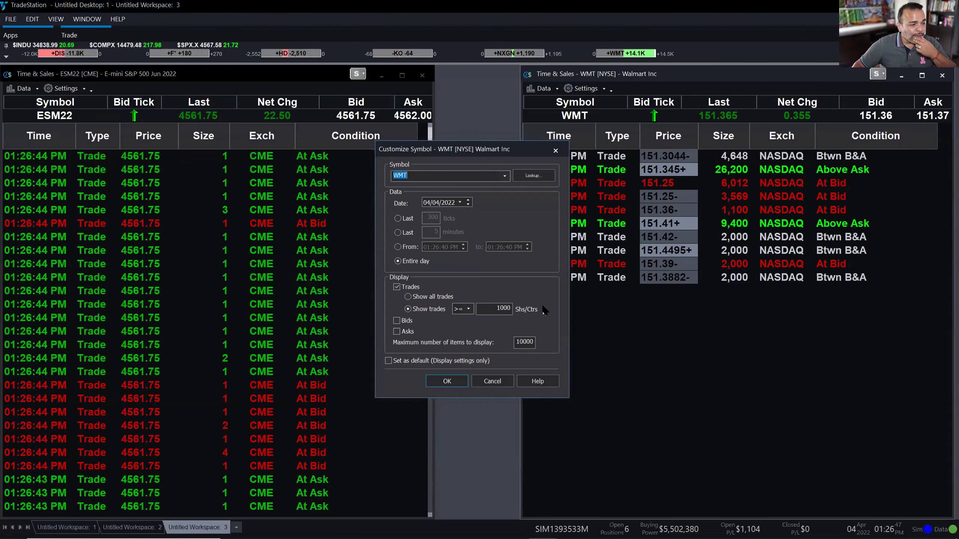
pyautogui.click(406, 246)
pyautogui.click(426, 247)
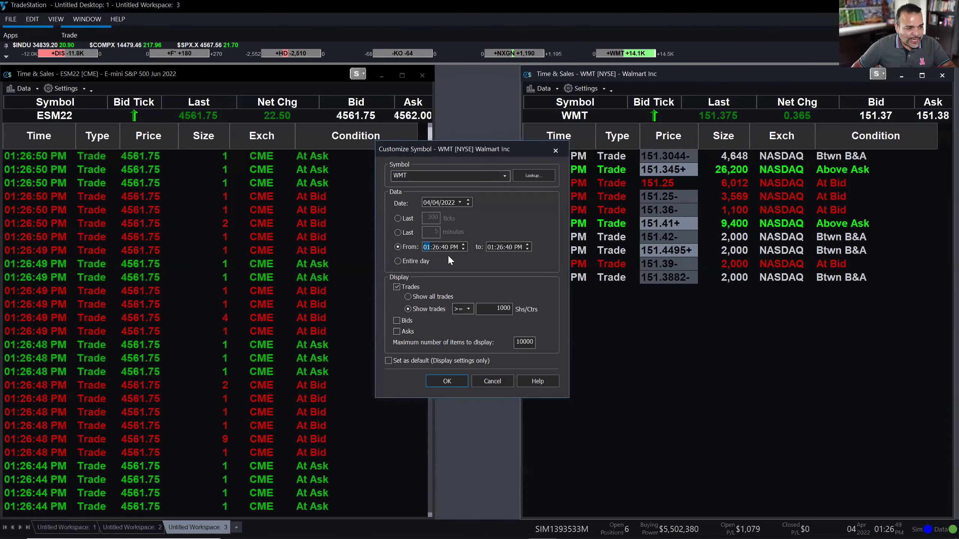
pyautogui.write('93000a')
pyautogui.click(491, 247)
pyautogui.write('93200a')
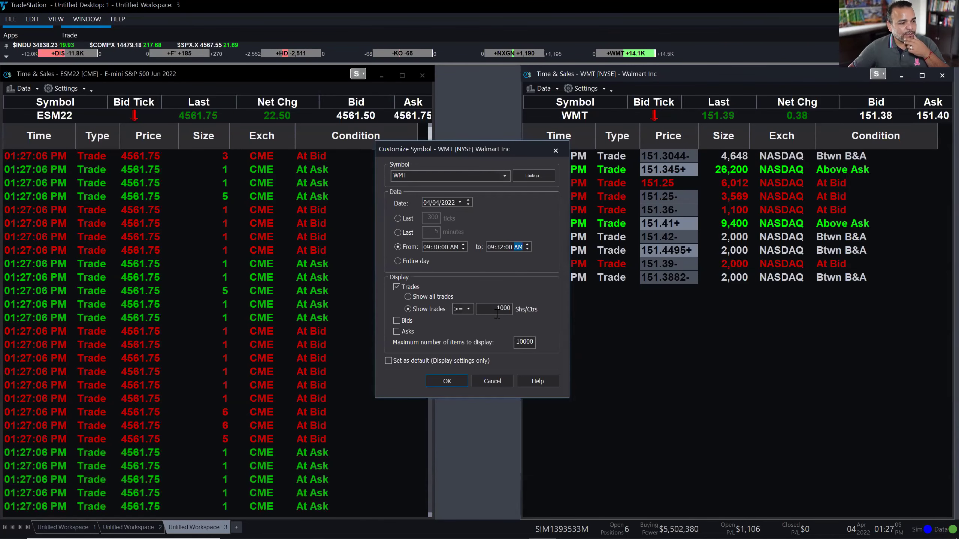
pyautogui.click(448, 380)
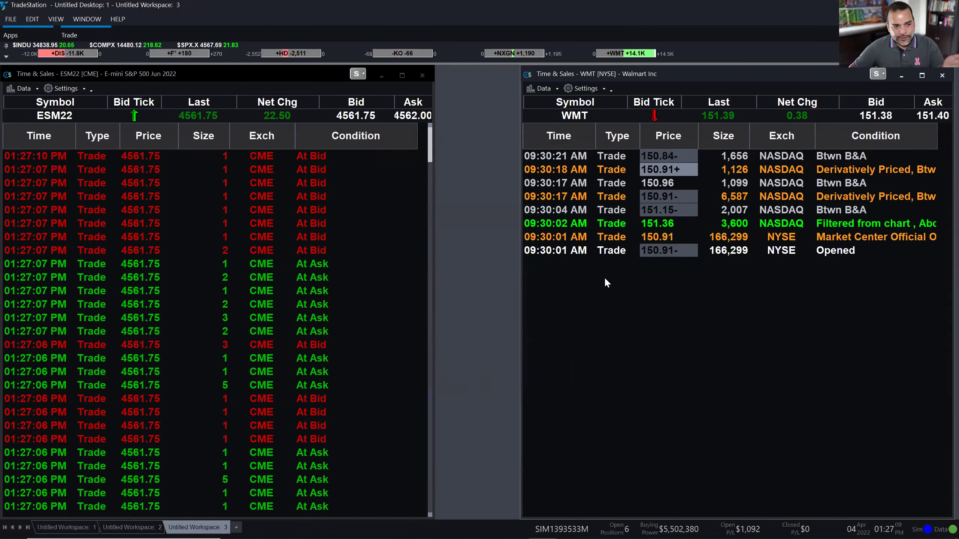